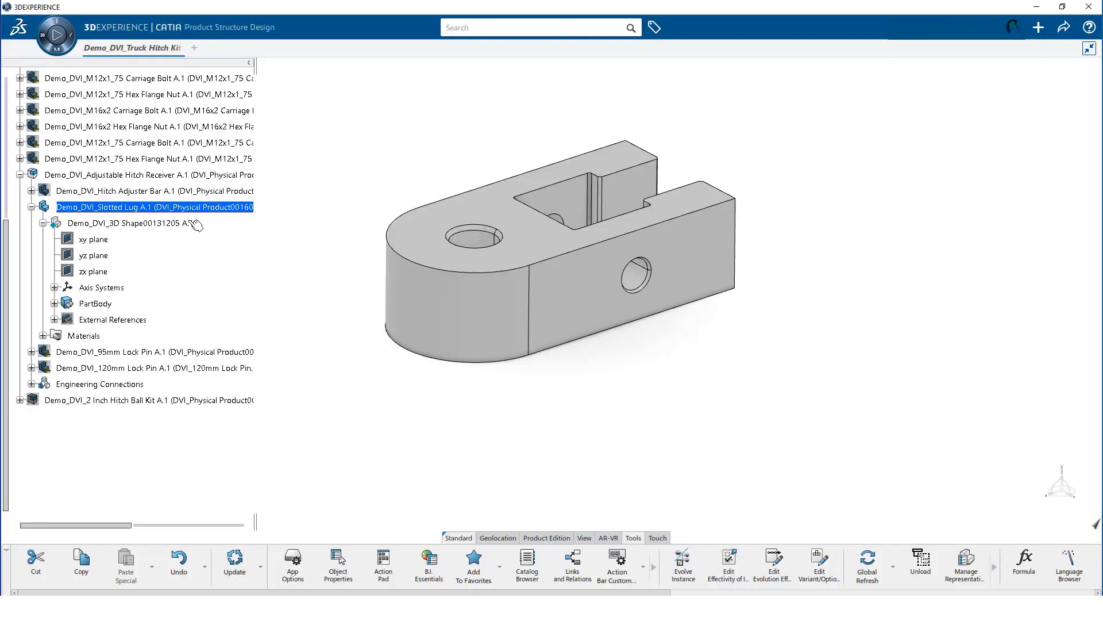
# Step: Insert an abstraction shape under the Demo_DVI_Slotted Lug product
pyautogui.rightClick(173, 208)
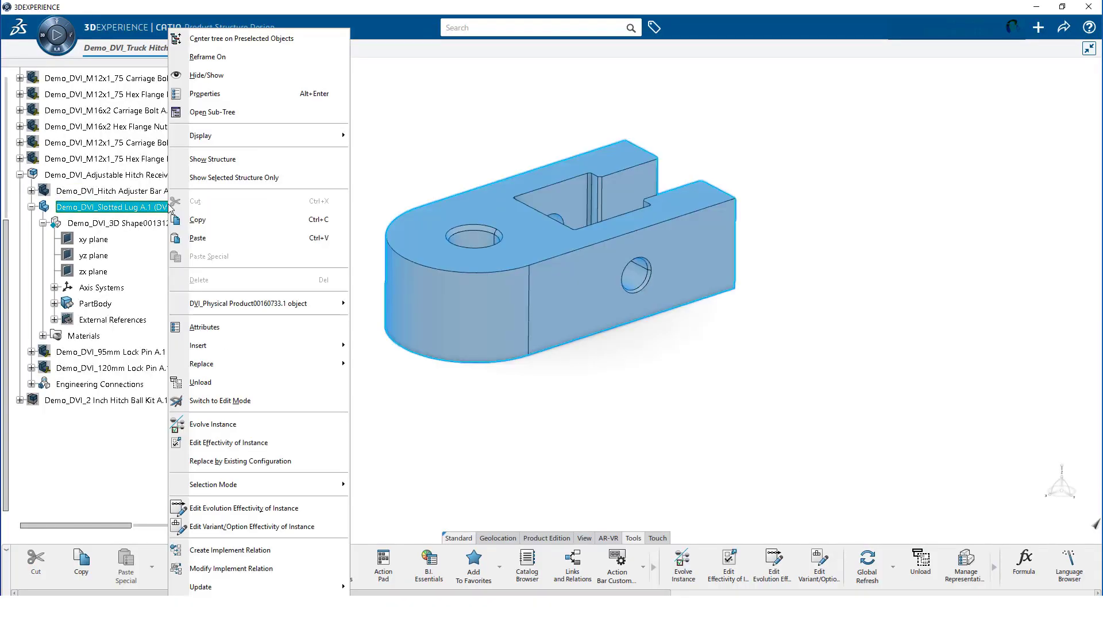
pyautogui.moveTo(216, 350)
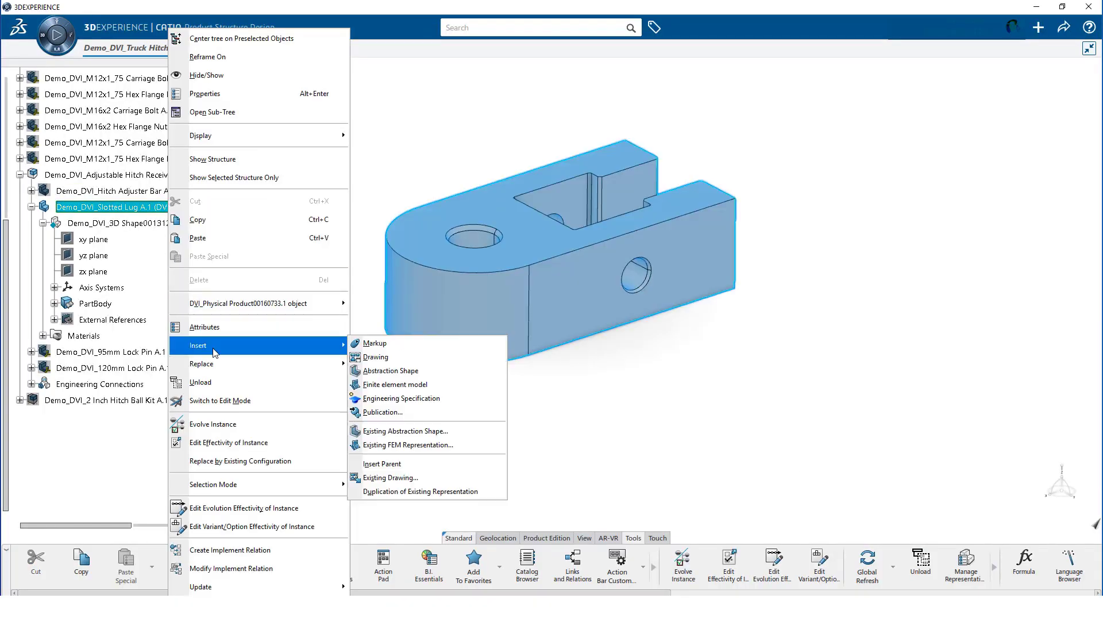
pyautogui.click(376, 376)
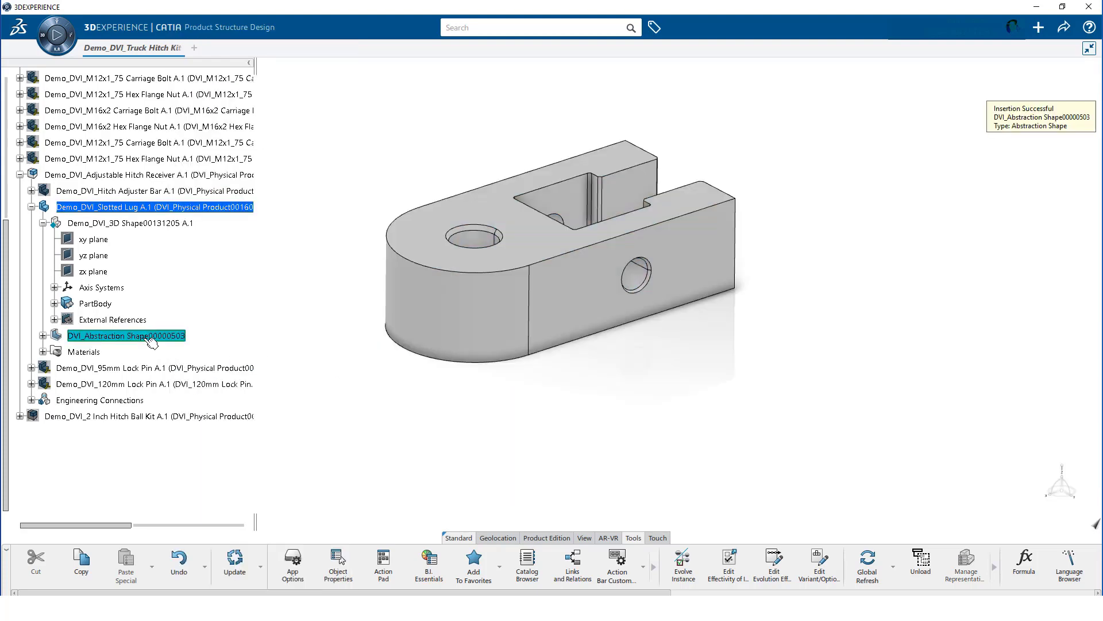
# Step: Set the new abstraction shape's title to FEA Lug Shape
pyautogui.rightClick(150, 339)
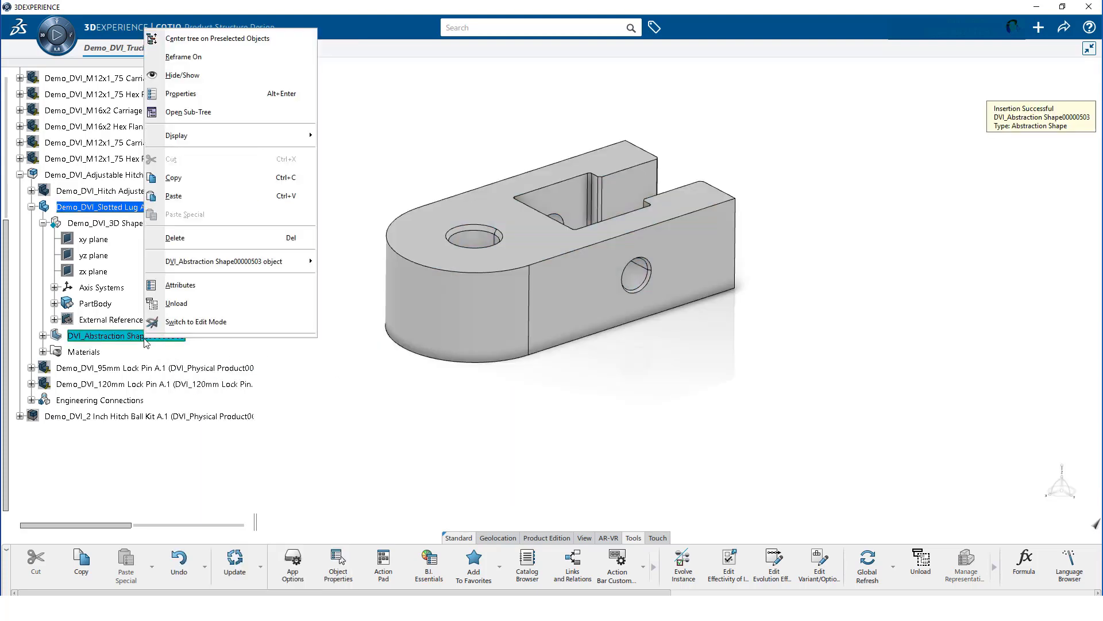
pyautogui.click(219, 95)
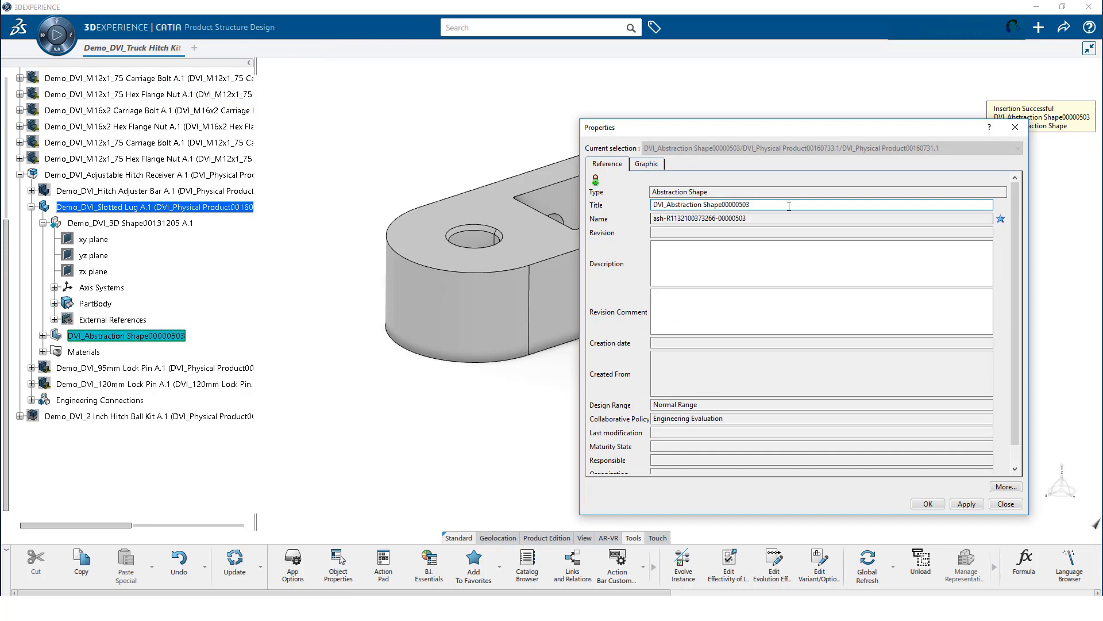
pyautogui.tripleClick(790, 206)
pyautogui.write('FEA Lug Shape')
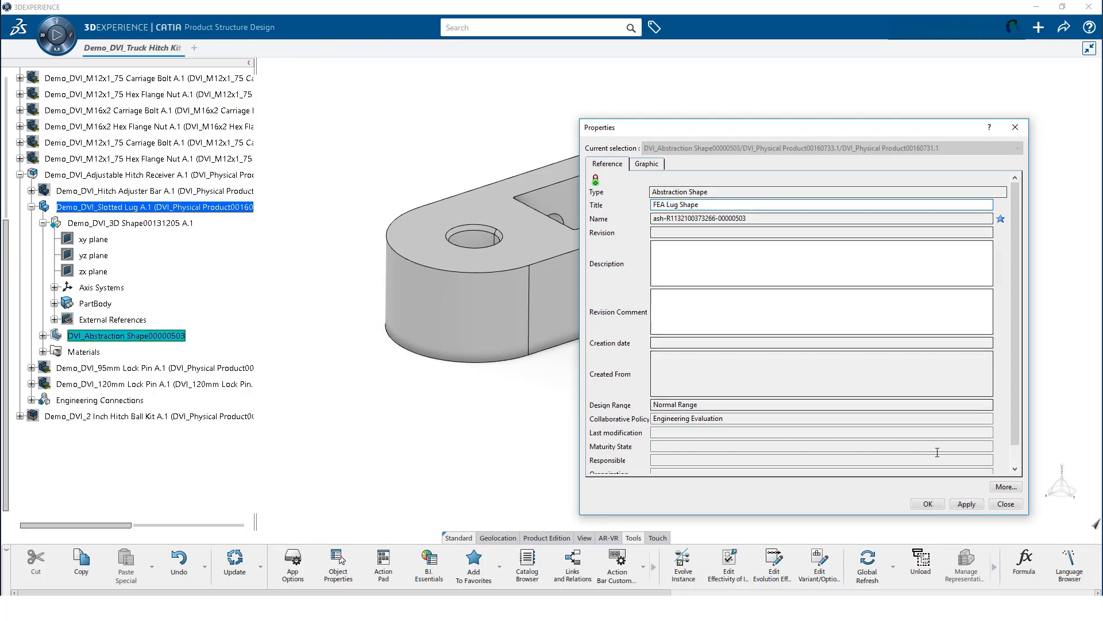
pyautogui.click(928, 504)
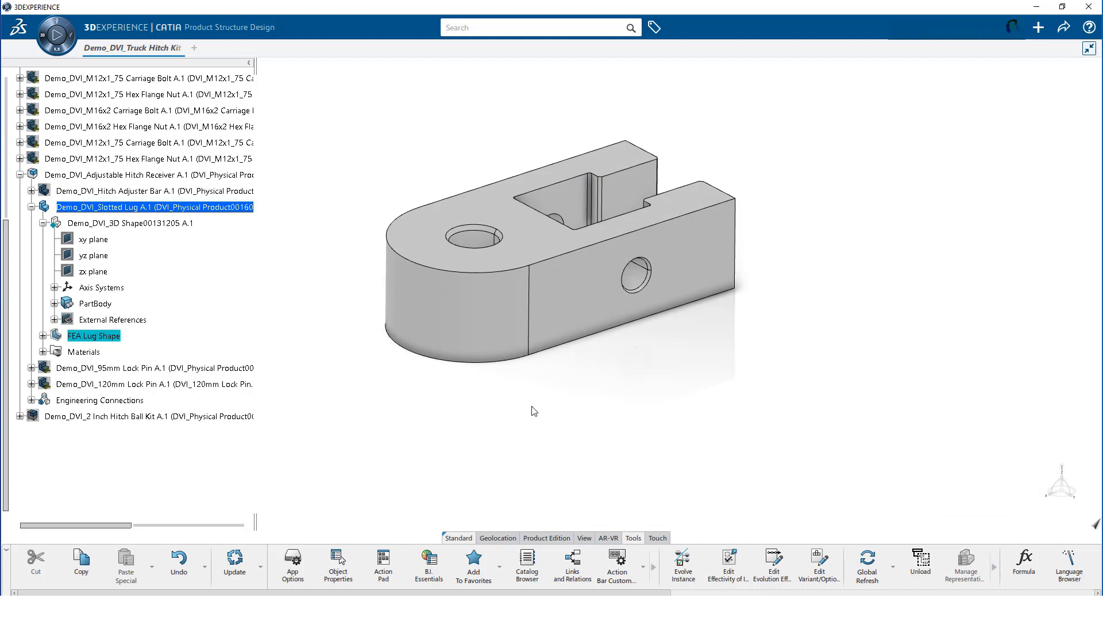
# Step: Copy the PartBody of the lug's original 3D shape and paste it into FEA Lug Shape As Result With Link
pyautogui.doubleClick(121, 224)
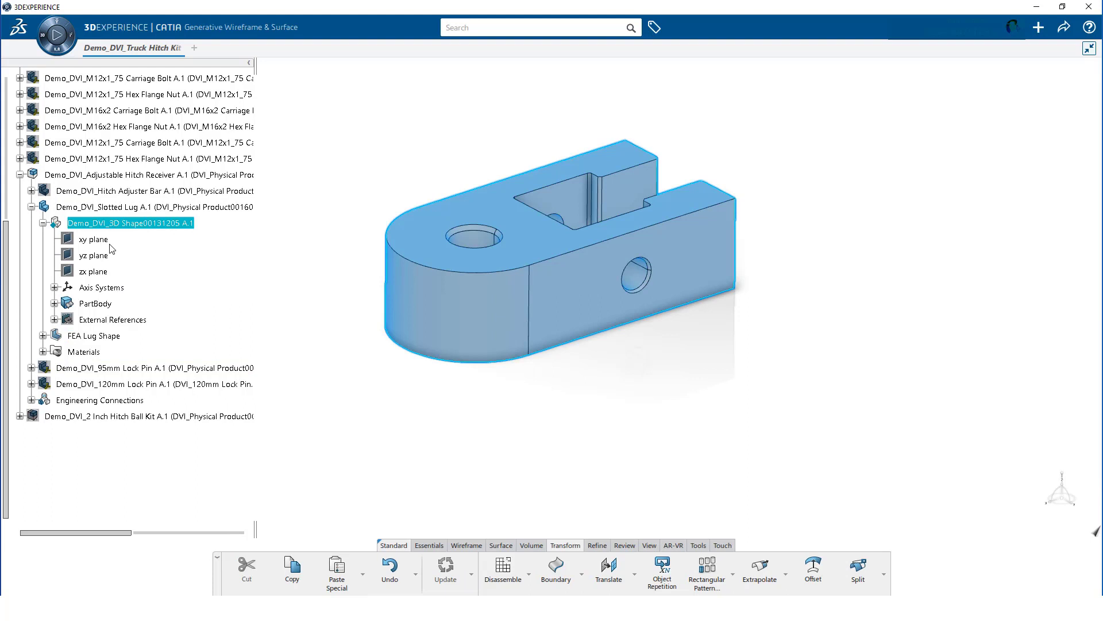
pyautogui.rightClick(91, 306)
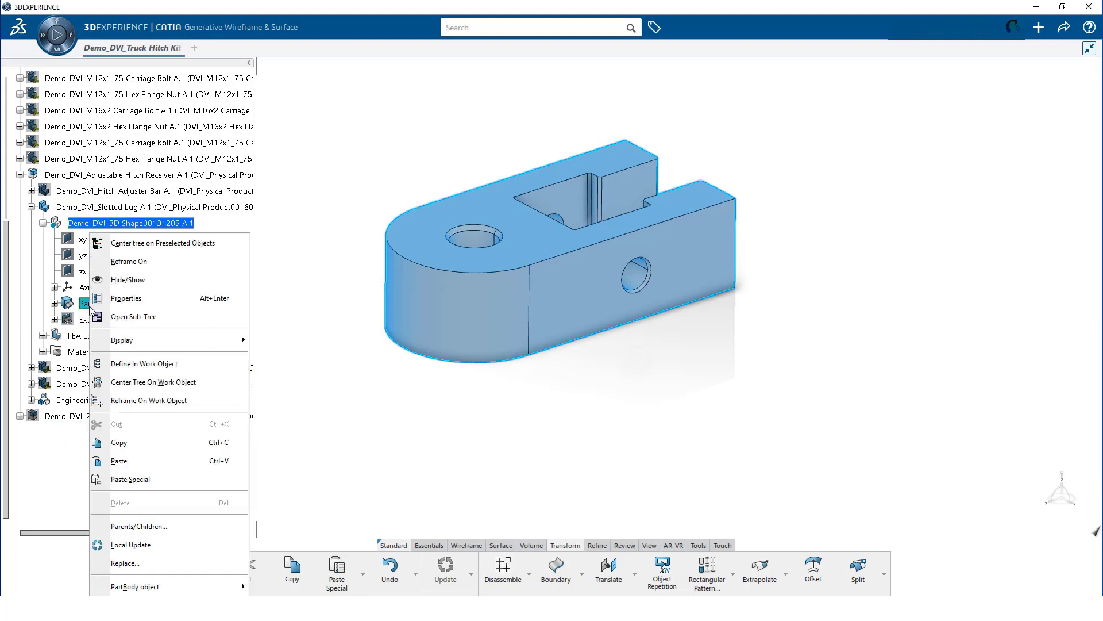
pyautogui.click(114, 437)
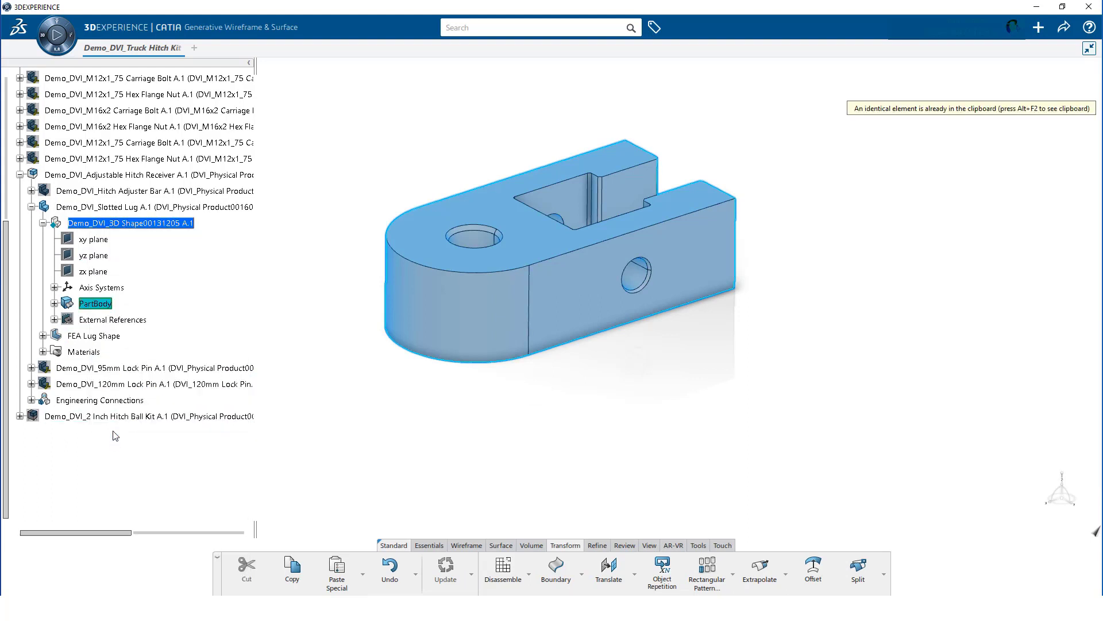
pyautogui.click(100, 338)
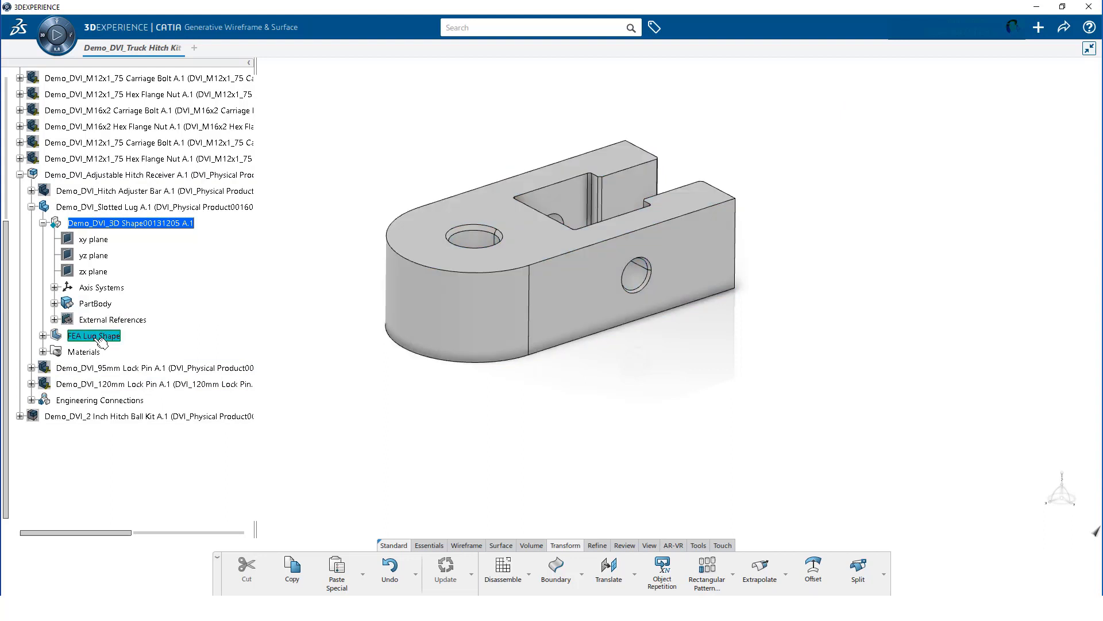
pyautogui.doubleClick(101, 339)
pyautogui.rightClick(98, 340)
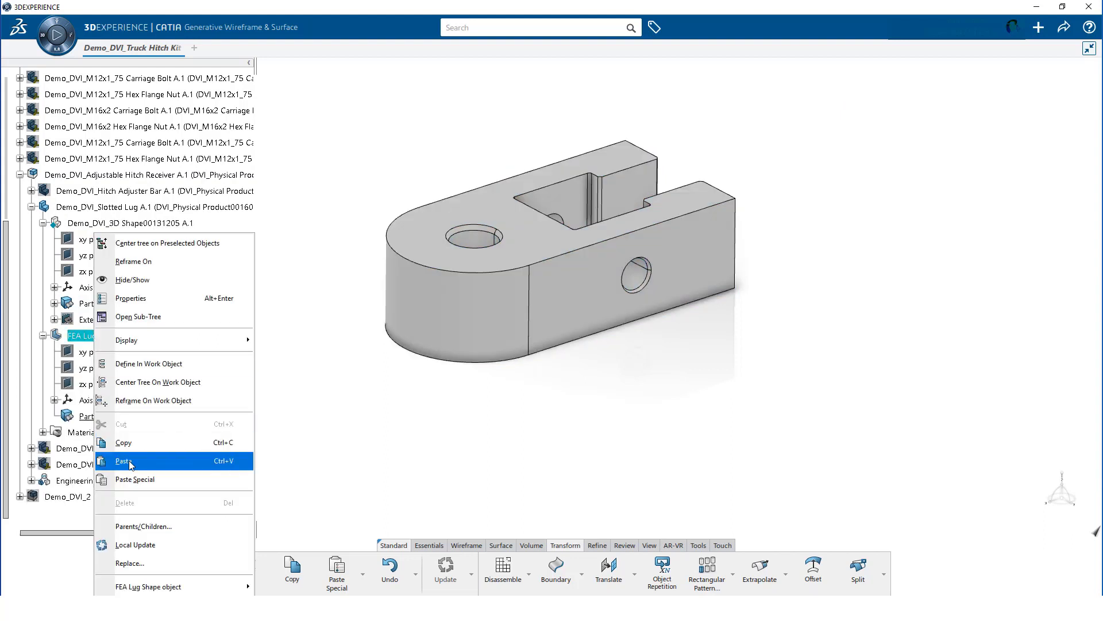
pyautogui.click(141, 480)
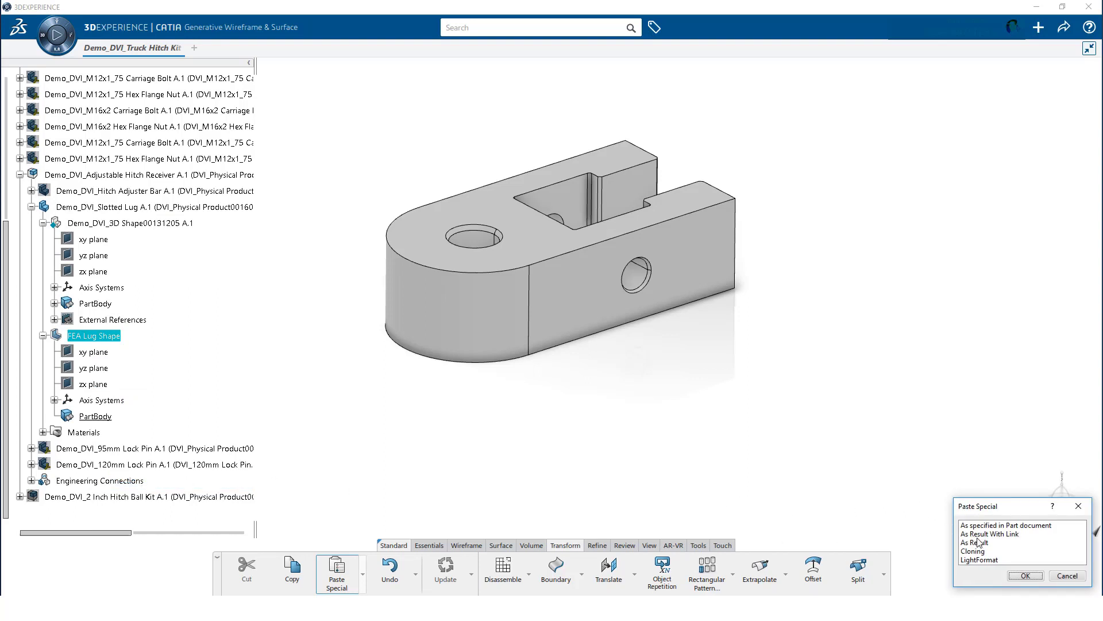
pyautogui.click(981, 535)
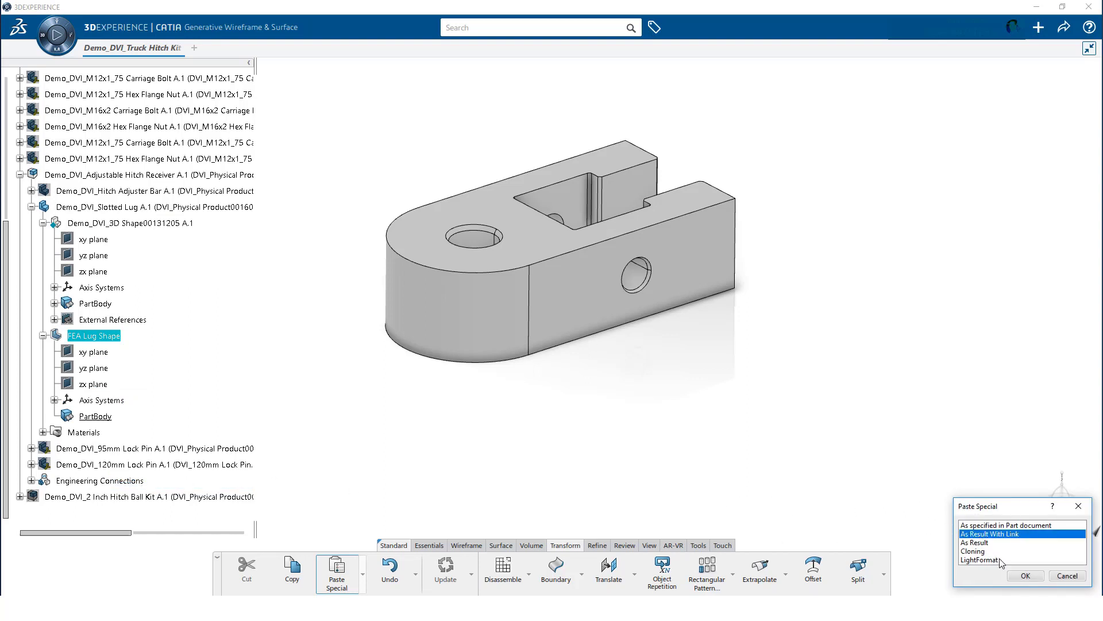
pyautogui.click(1025, 576)
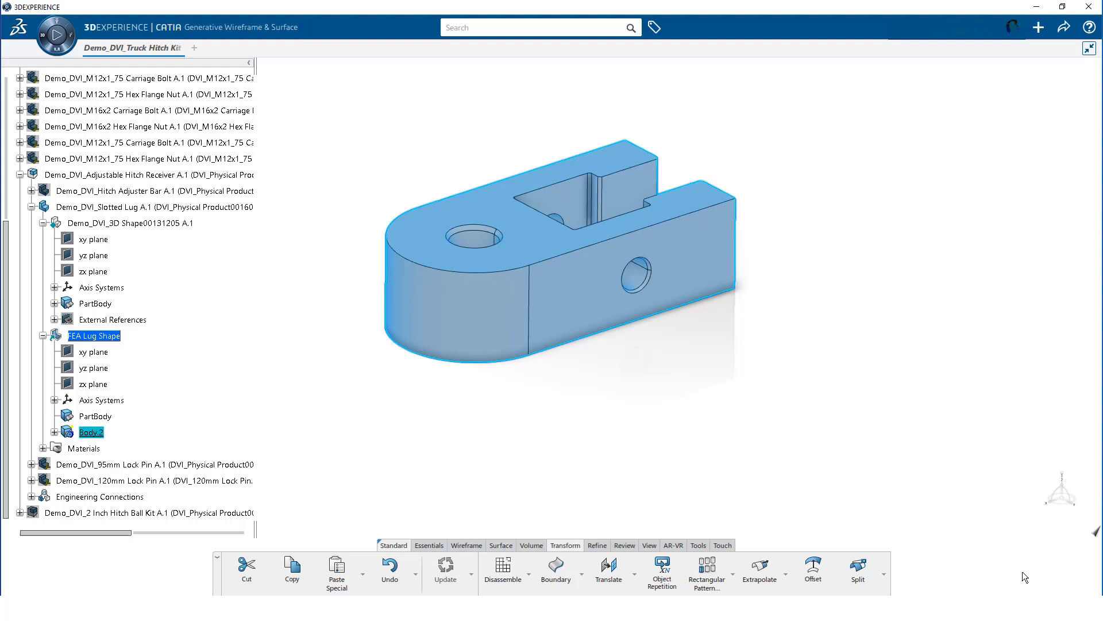
# Step: Move Solid.1 out of Body.2 and into the PartBody of FEA Lug Shape
pyautogui.click(55, 433)
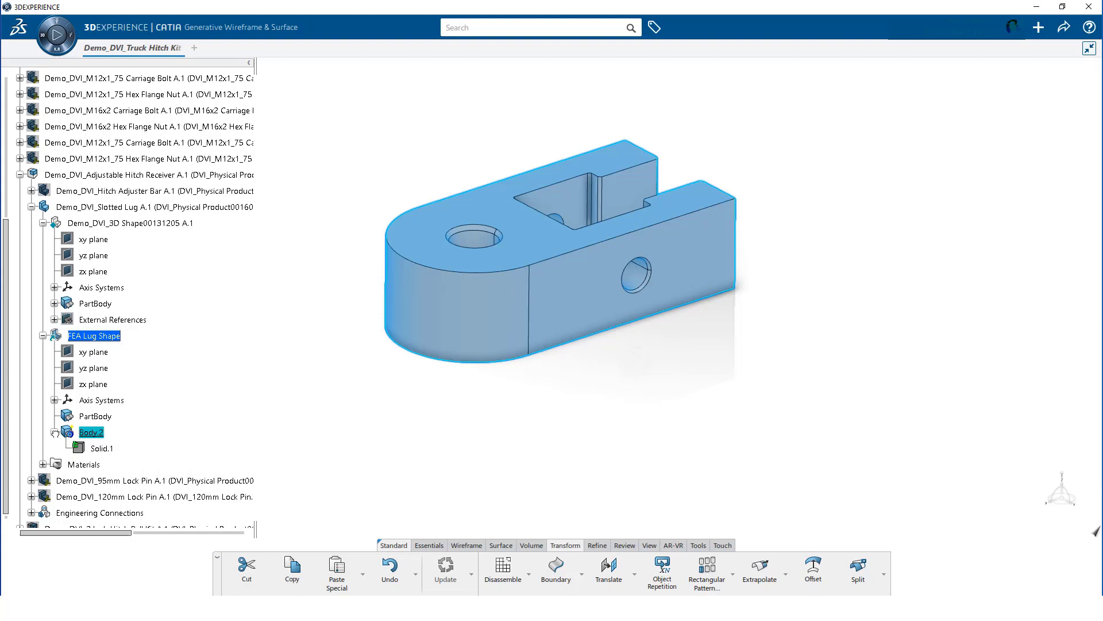
pyautogui.click(102, 448)
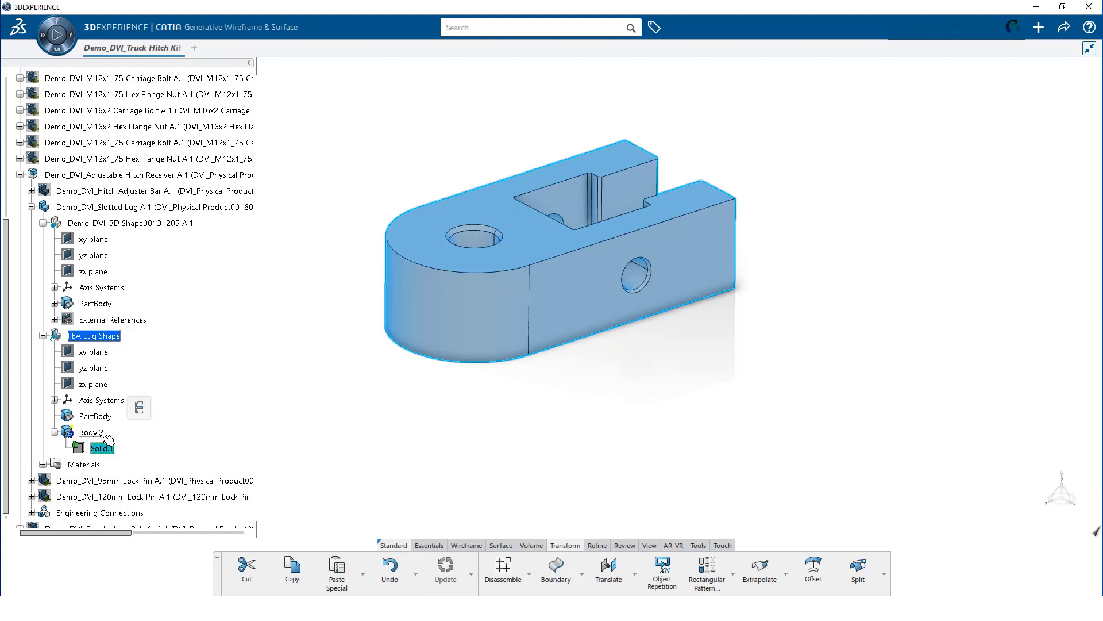
pyautogui.moveTo(99, 422); pyautogui.dragTo(99, 422)
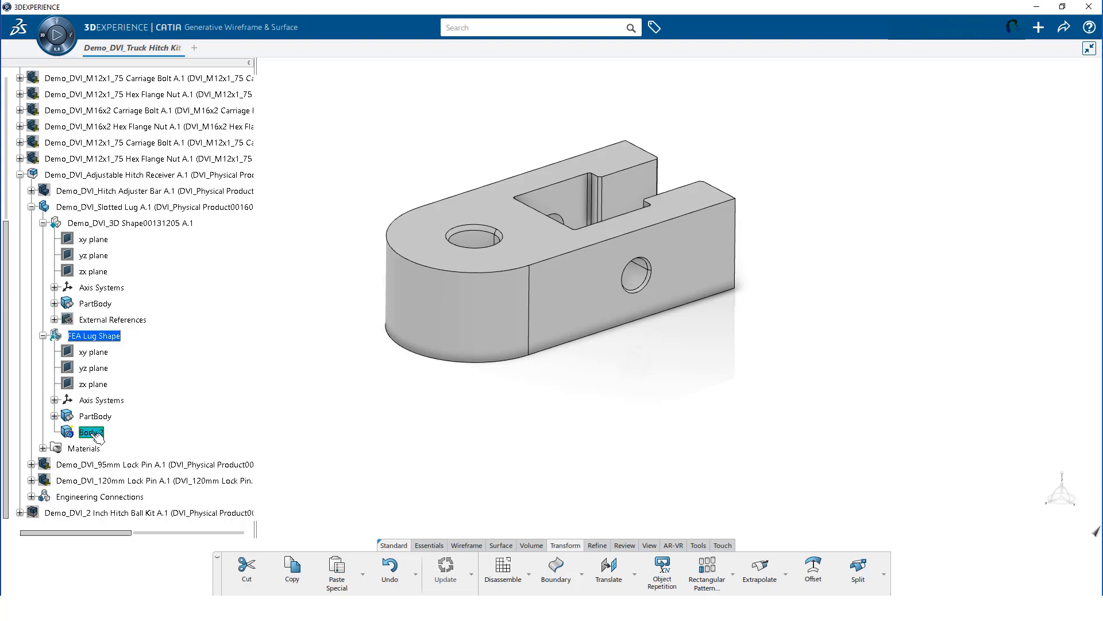
# Step: Delete the emptied Body.2 from FEA Lug Shape and expand its PartBody
pyautogui.rightClick(95, 436)
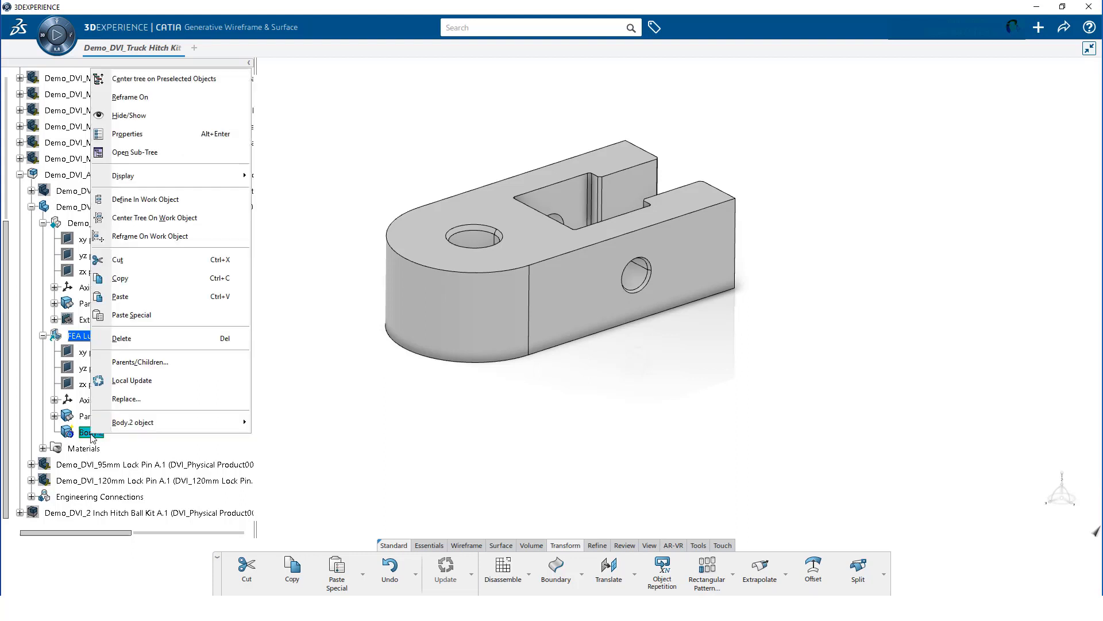
pyautogui.click(140, 339)
pyautogui.click(54, 417)
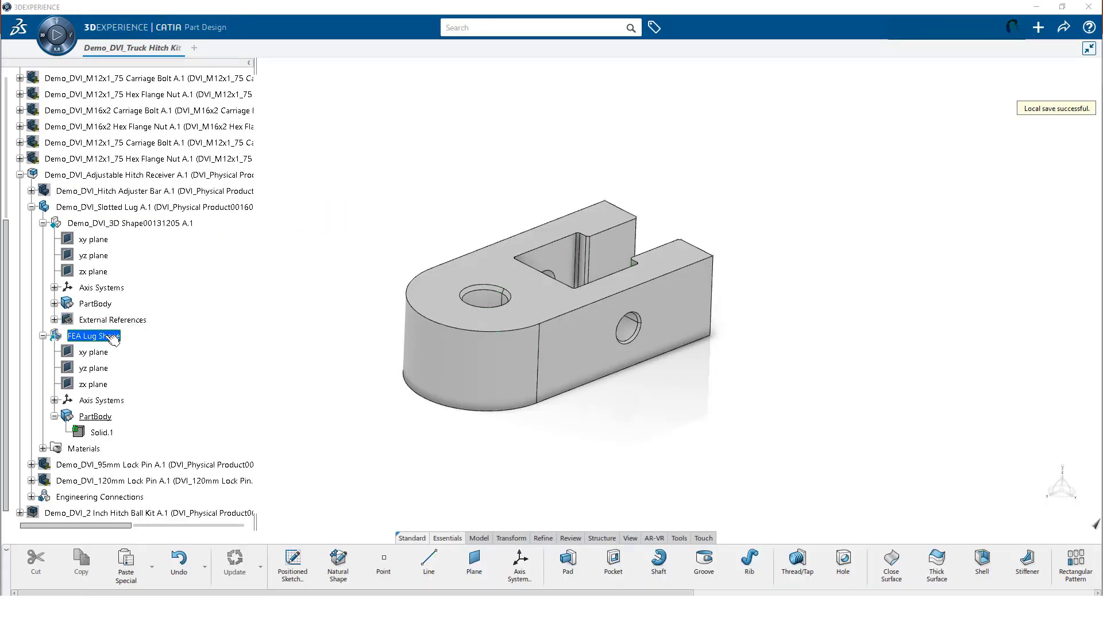
# Step: Define the FEA Lug Shape's PartBody as the in-work object and open Defeaturing in the Simulation Model Preparation app
pyautogui.rightClick(113, 418)
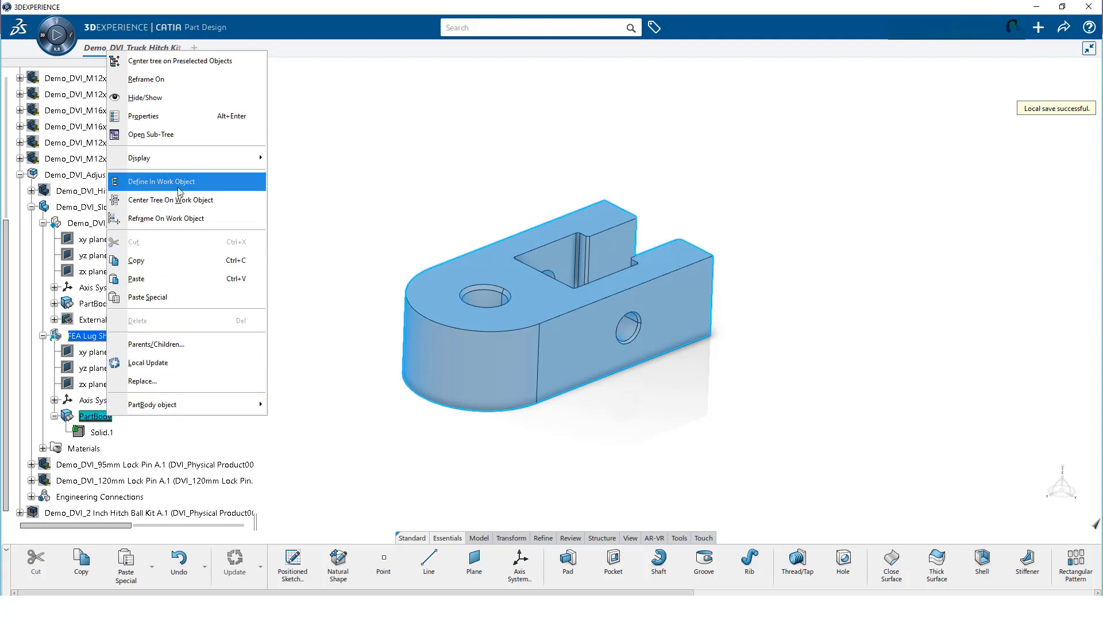
pyautogui.click(162, 181)
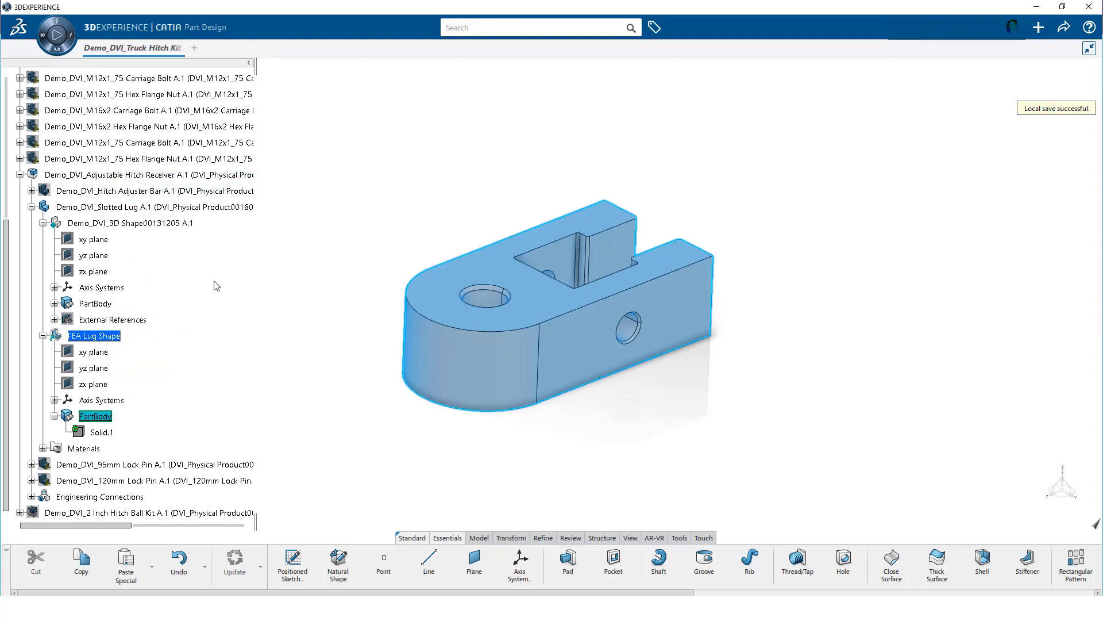
pyautogui.click(58, 26)
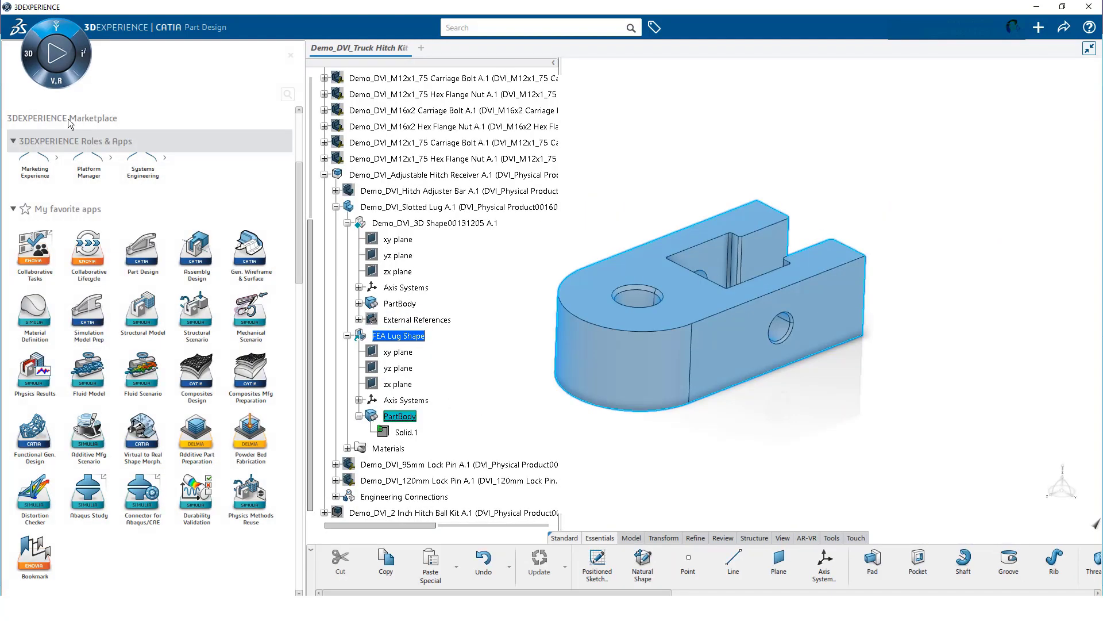
pyautogui.click(92, 322)
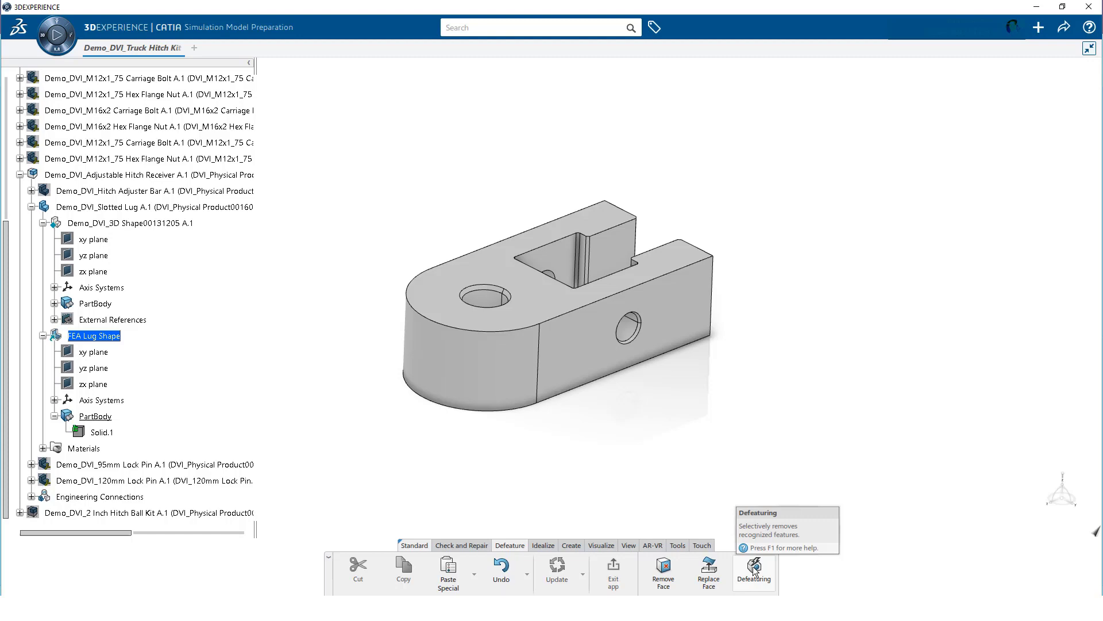
pyautogui.click(755, 571)
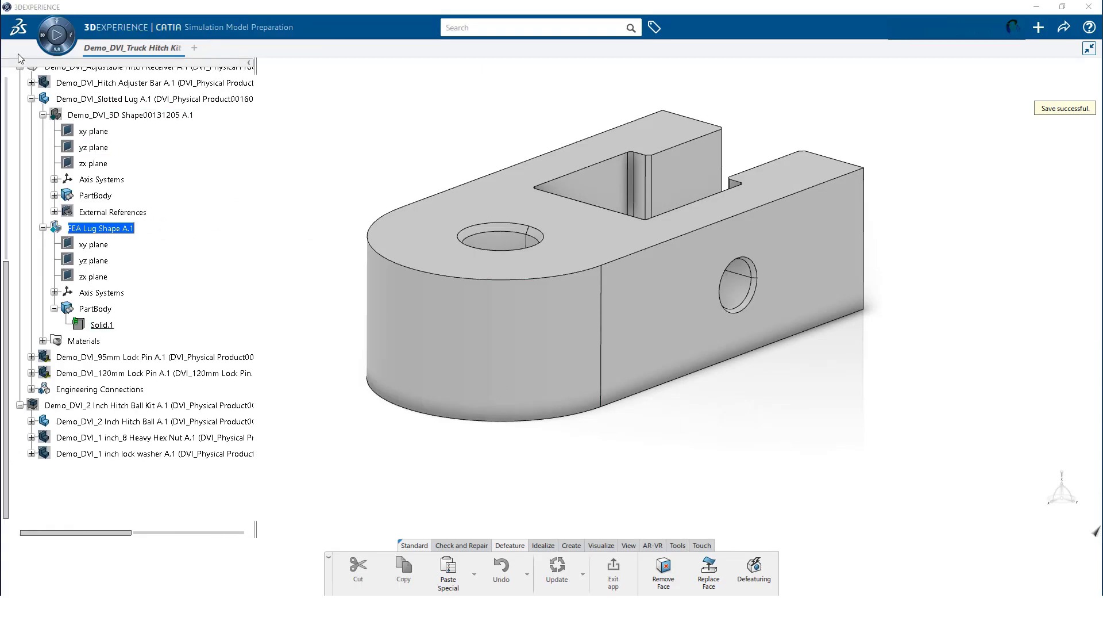
# Step: Switch to the Generative Wireframe & Surface app and extract the cylindrical face of the lug's side hole with no propagation
pyautogui.click(46, 35)
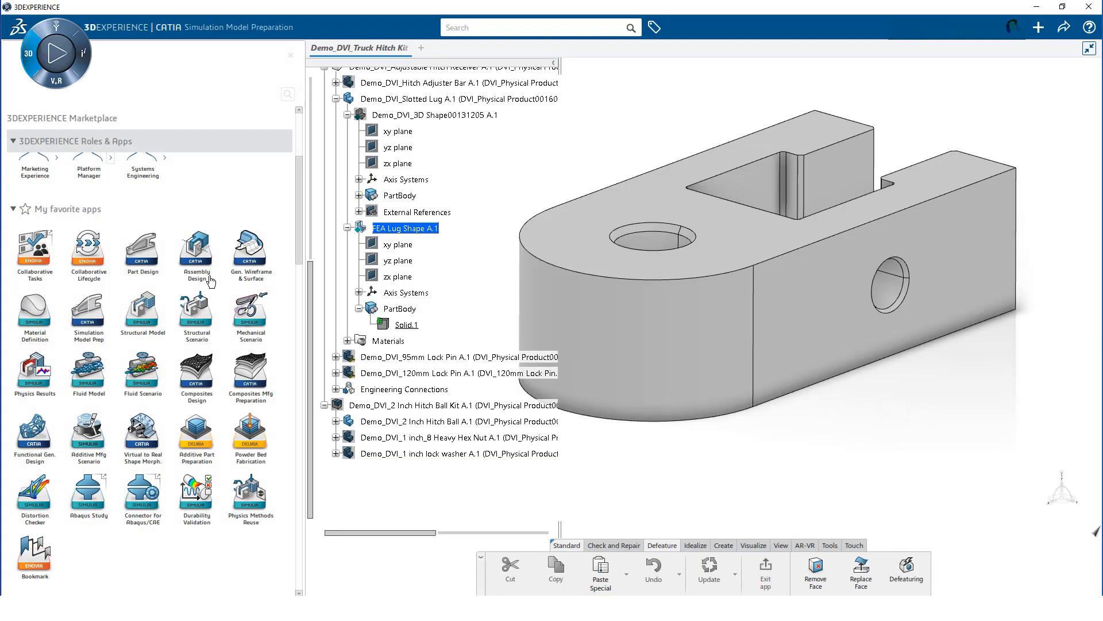
pyautogui.click(260, 256)
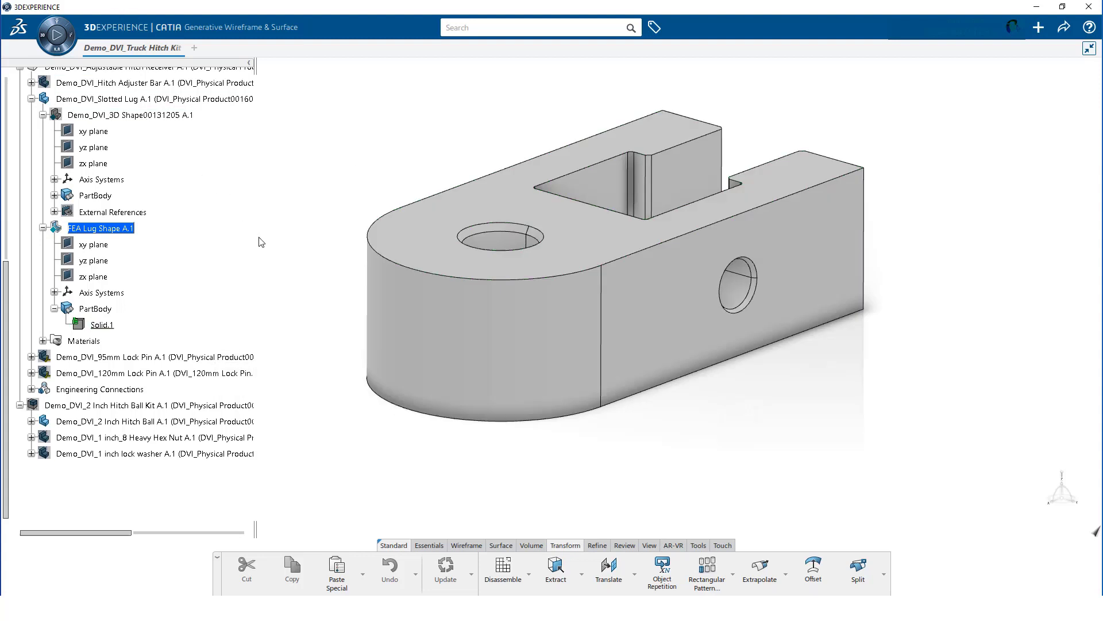
pyautogui.click(555, 572)
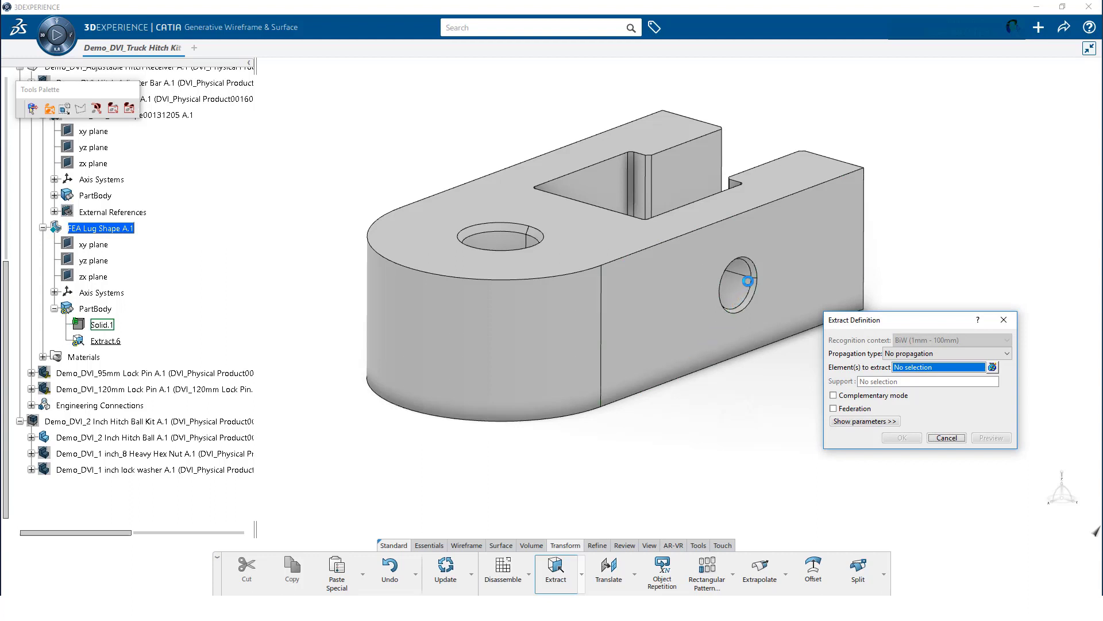
pyautogui.click(747, 287)
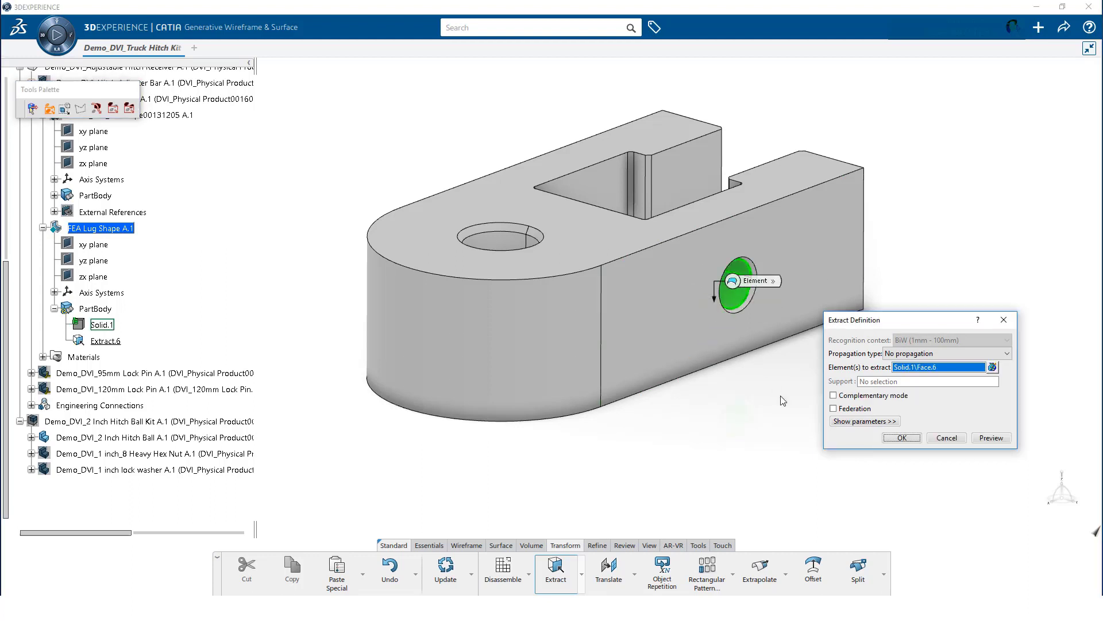
pyautogui.click(896, 438)
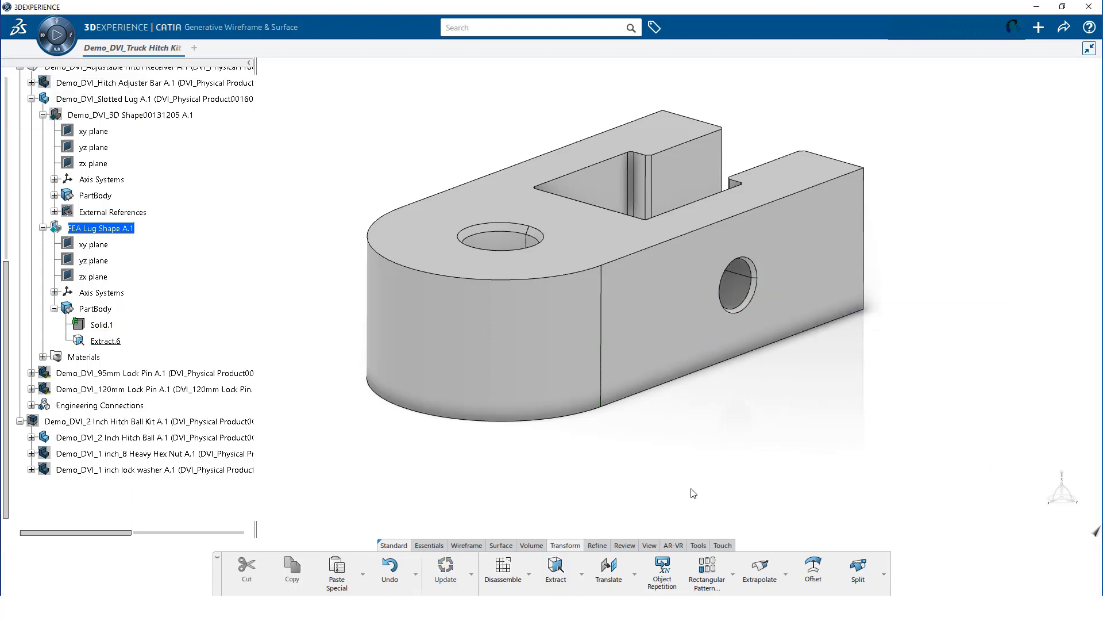
# Step: Disassemble the extracted side-hole surface into all its cells
pyautogui.click(503, 569)
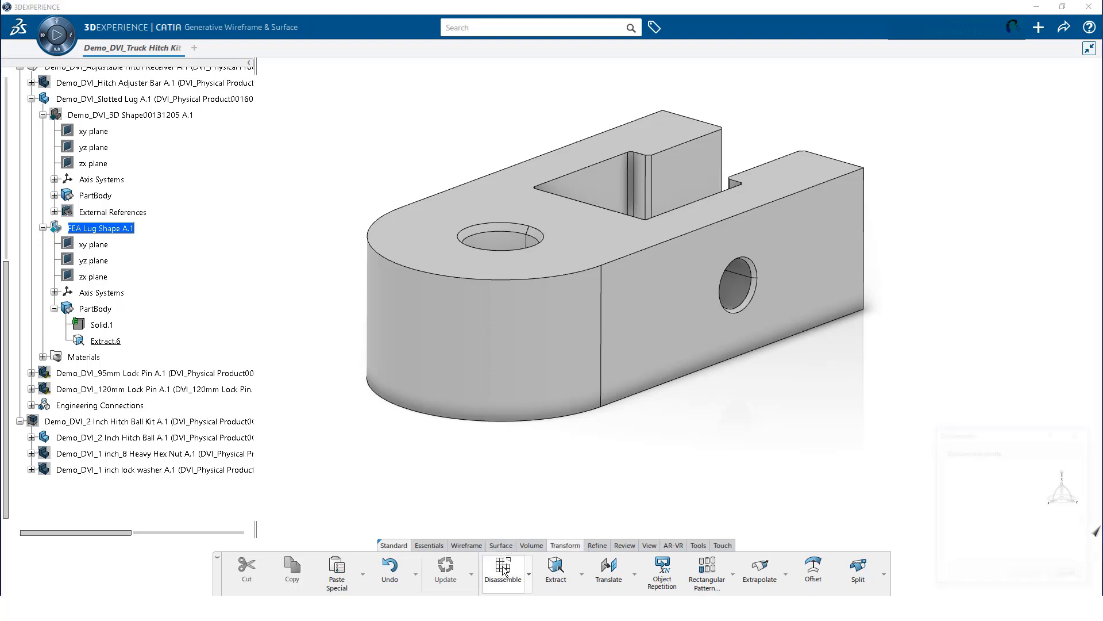
pyautogui.click(739, 289)
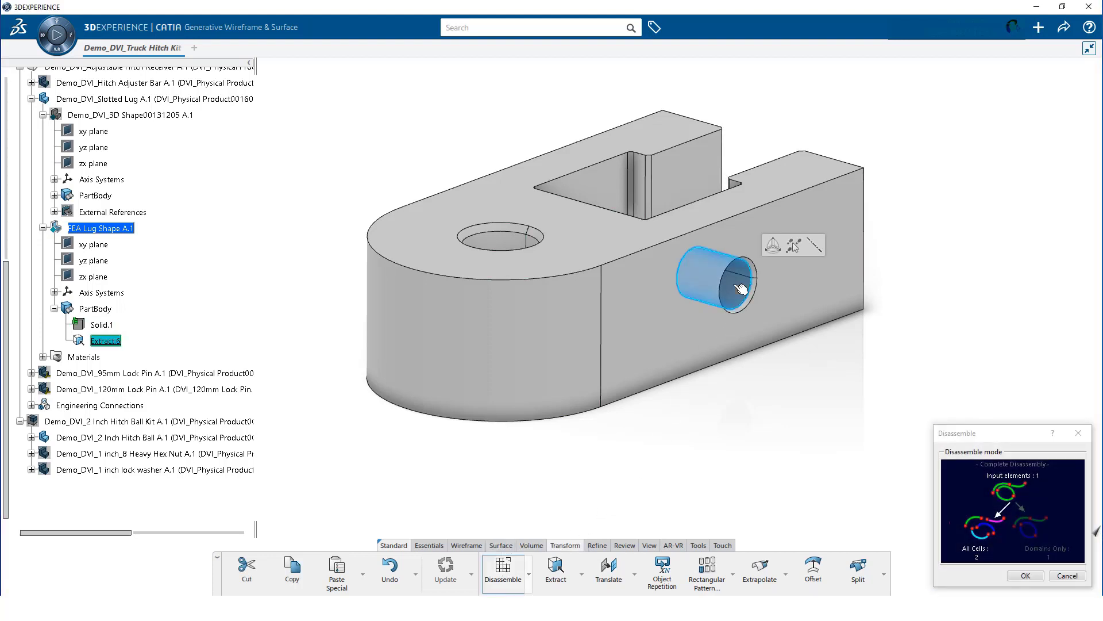
pyautogui.click(1027, 576)
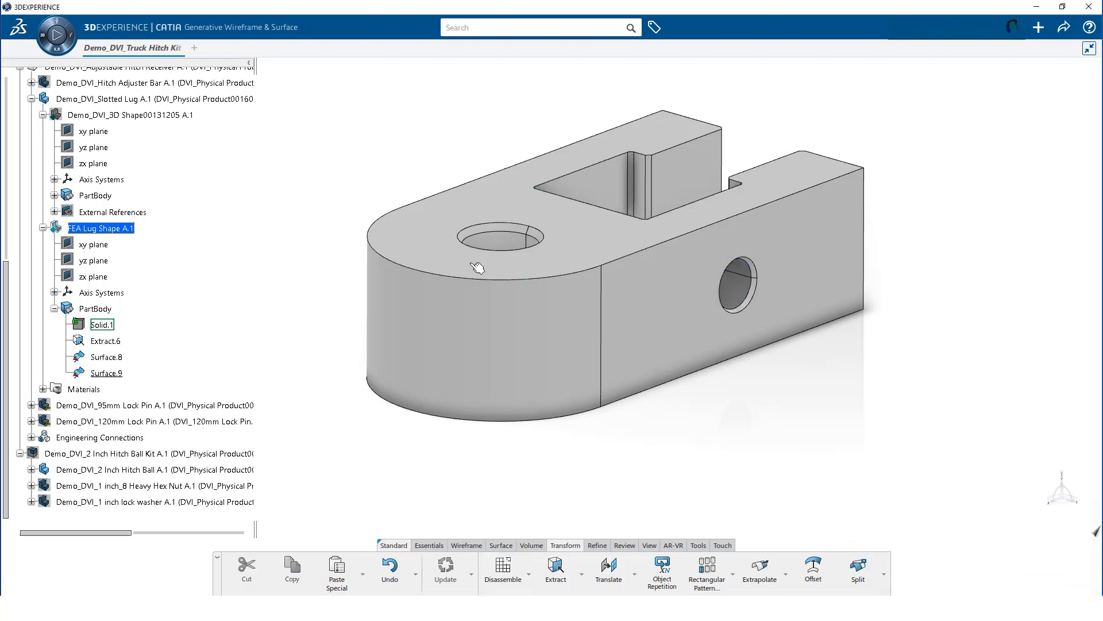
# Step: Extract the cylindrical face of the opposite side hole with no propagation and disassemble it into all its cells
pyautogui.moveTo(466, 258); pyautogui.dragTo(756, 385, button='middle')
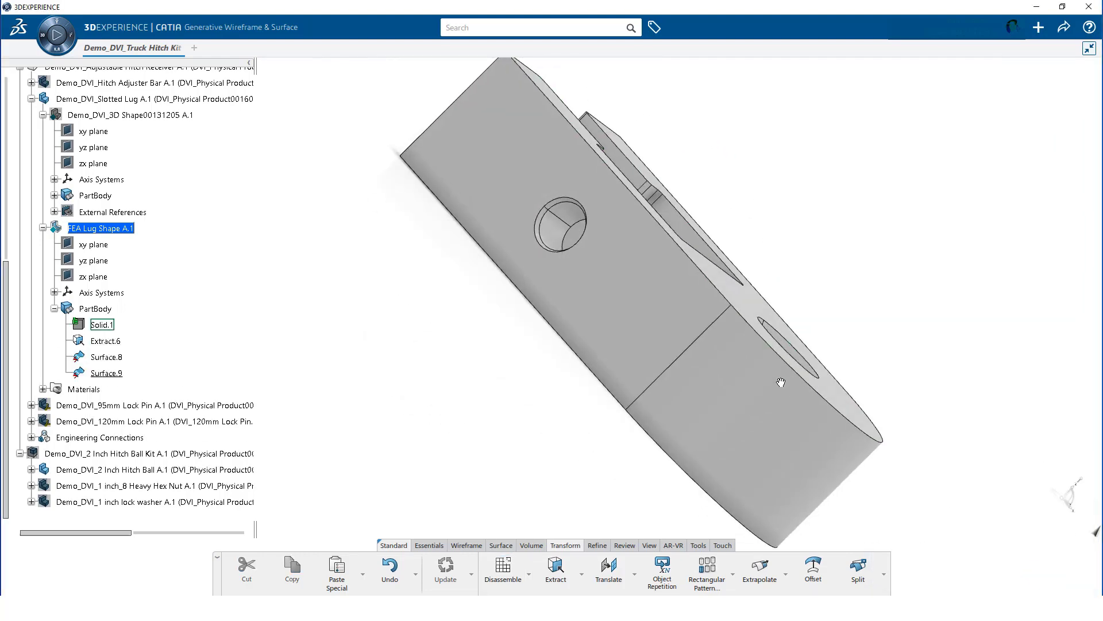
pyautogui.click(556, 574)
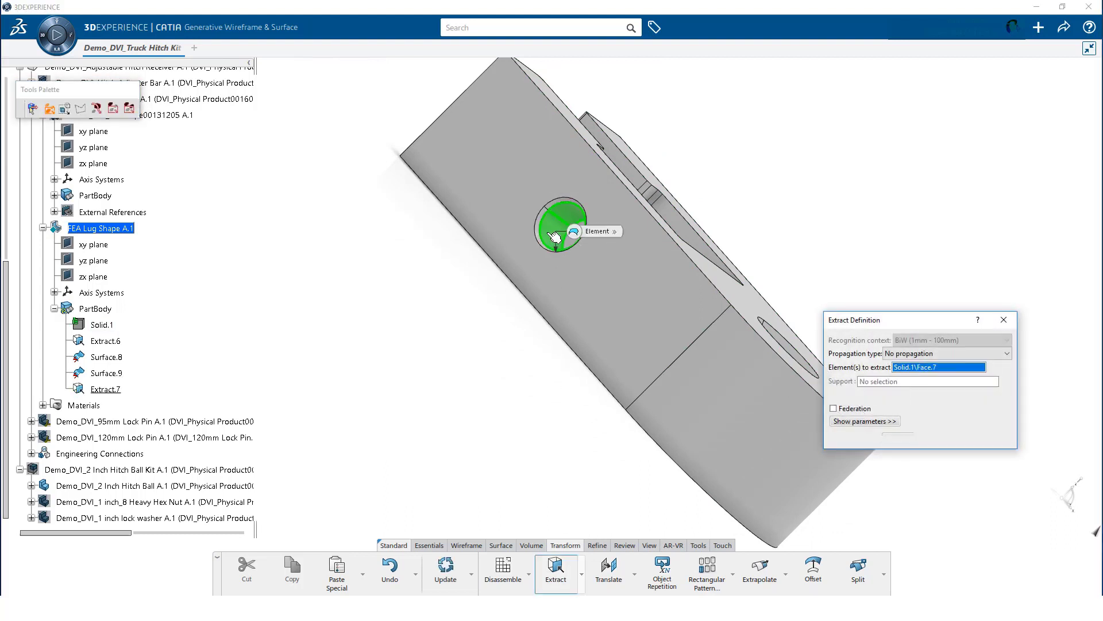
pyautogui.click(901, 438)
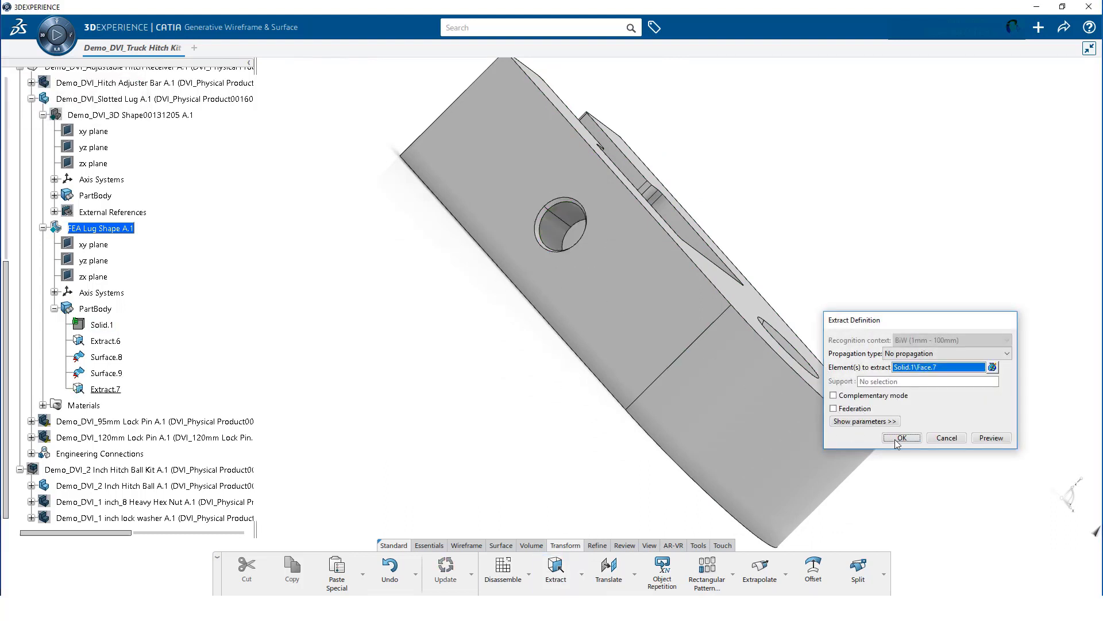
pyautogui.click(510, 579)
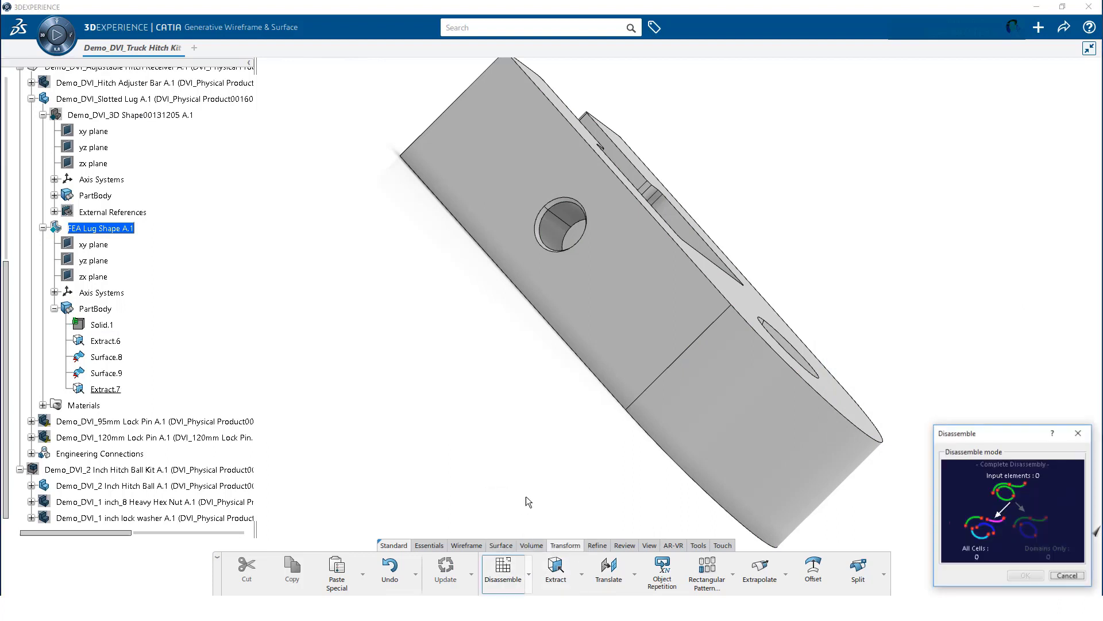
pyautogui.click(558, 231)
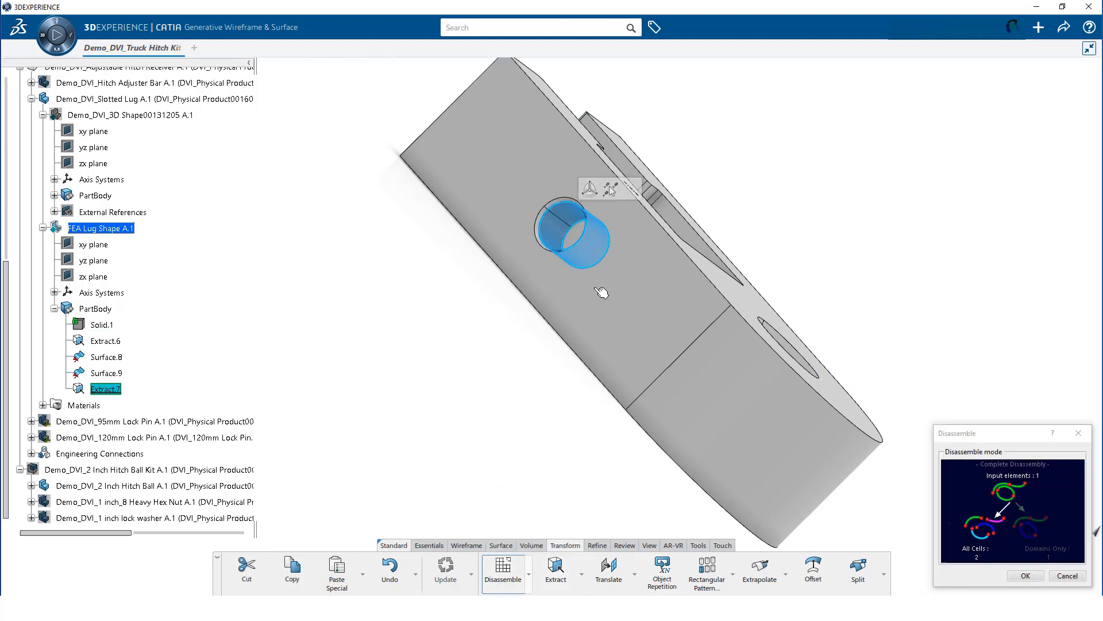
pyautogui.click(1024, 576)
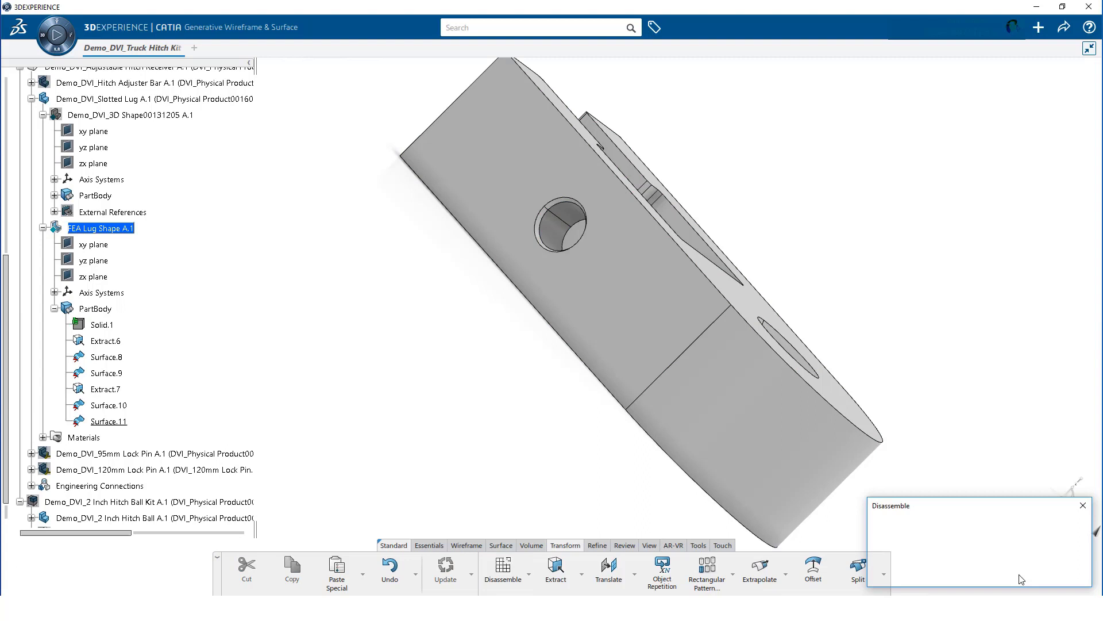
# Step: Hide Extract.6, Surface.8, Extract.7 and Surface.10 in the FEA Lug Shape's PartBody
pyautogui.moveTo(876, 426); pyautogui.dragTo(468, 331, button='middle')
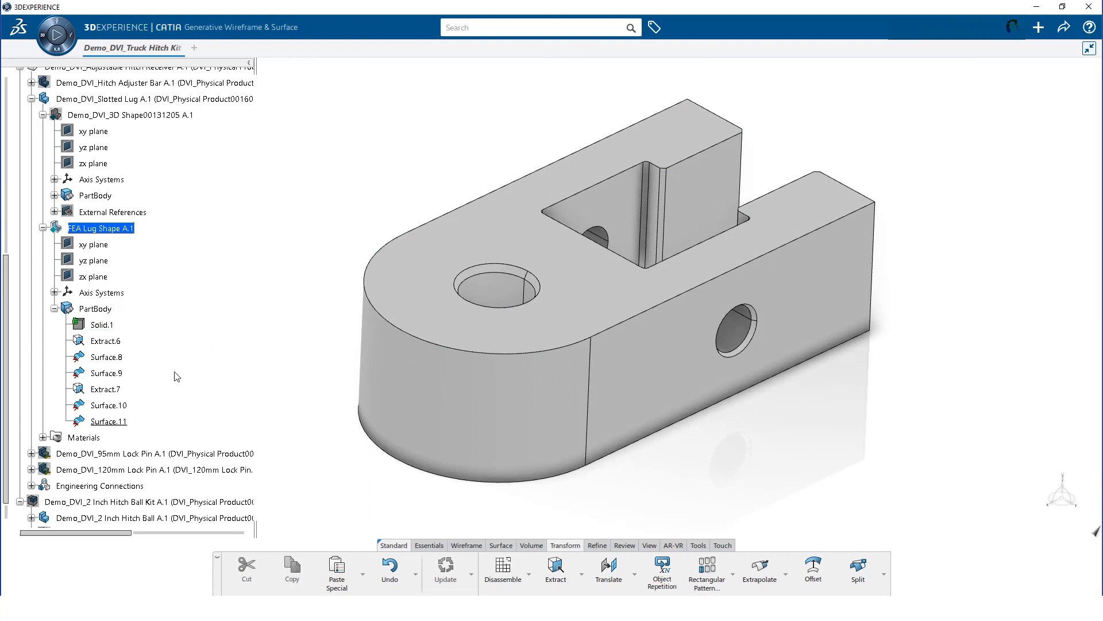
pyautogui.click(106, 345)
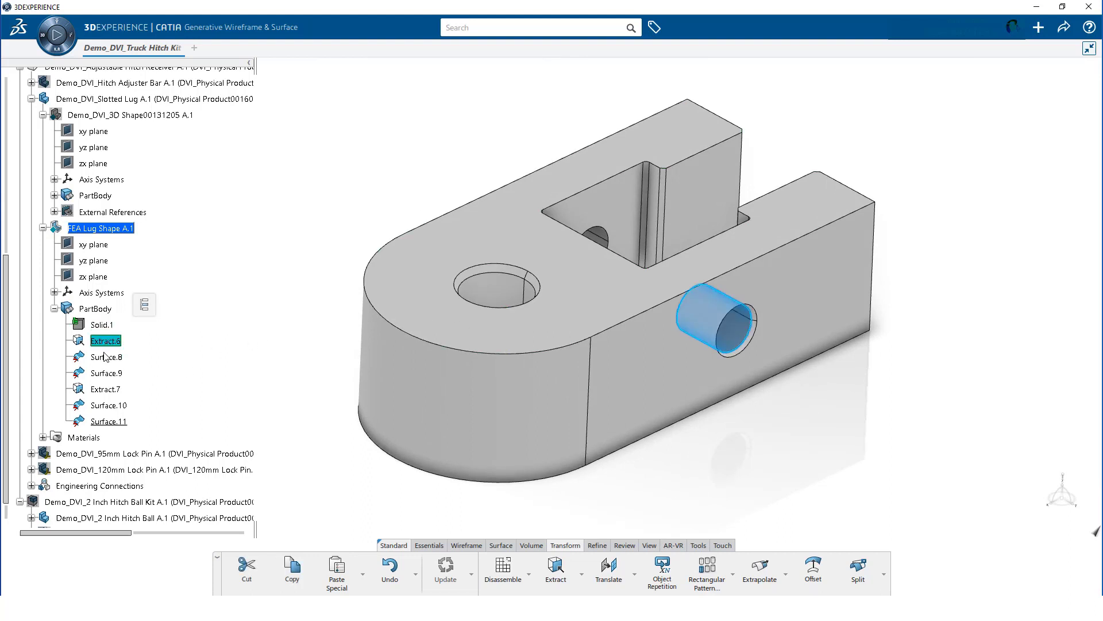
pyautogui.keyDown('ctrl'); pyautogui.click(106, 357); pyautogui.keyUp('ctrl')
pyautogui.keyDown('ctrl'); pyautogui.click(107, 390); pyautogui.keyUp('ctrl')
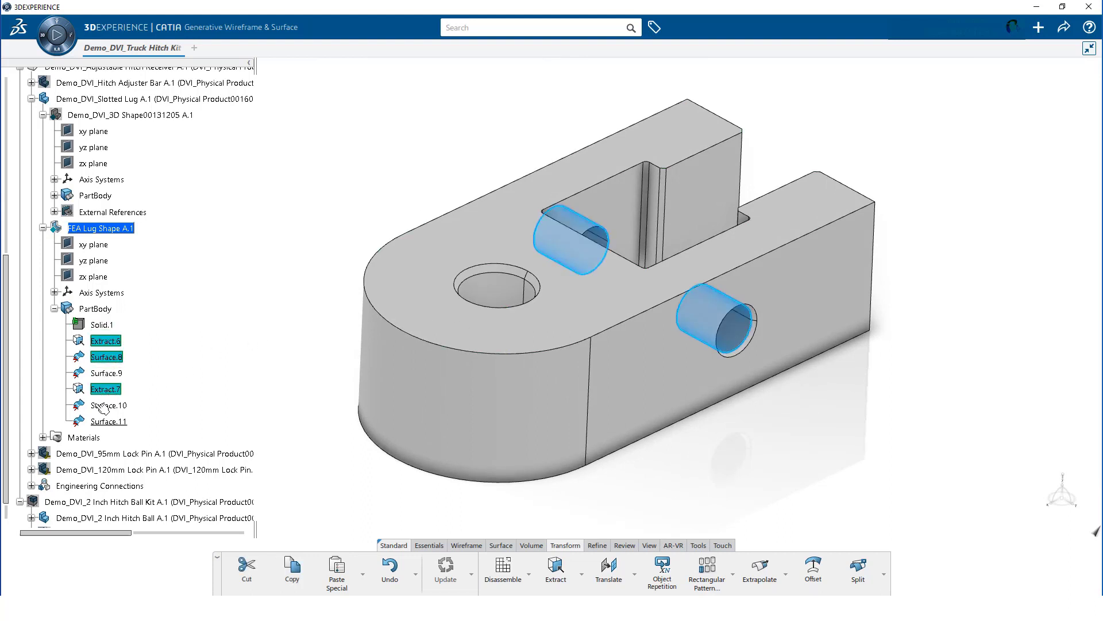
pyautogui.keyDown('ctrl'); pyautogui.click(103, 406); pyautogui.keyUp('ctrl')
pyautogui.rightClick(103, 406)
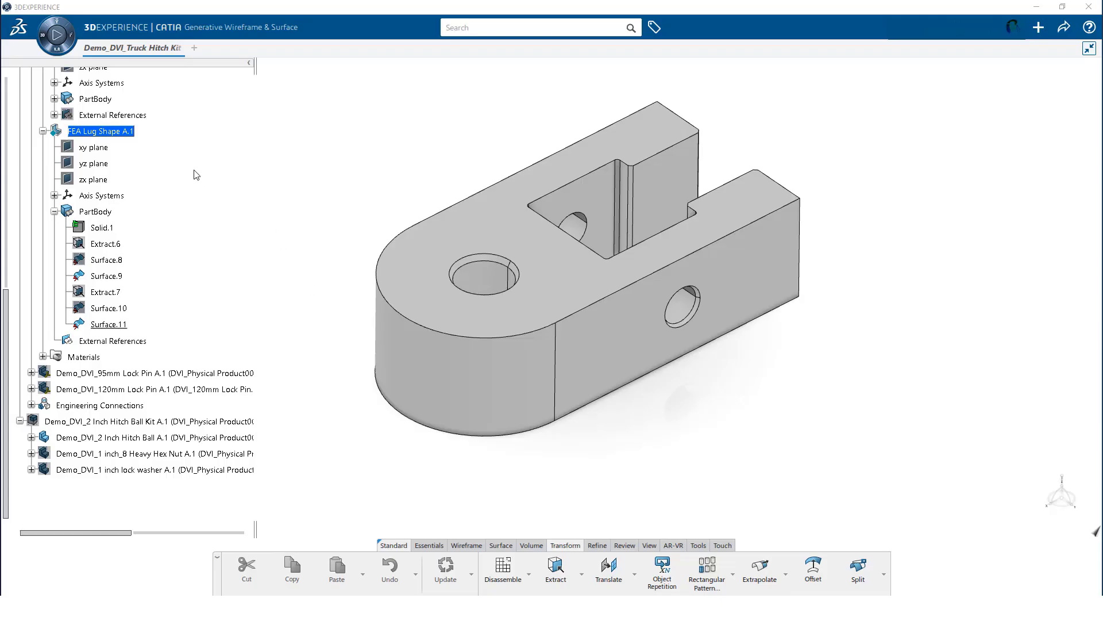
# Step: Hide the FEA Lug Shape and show the 2 Inch Hitch Ball Kit
pyautogui.rightClick(111, 133)
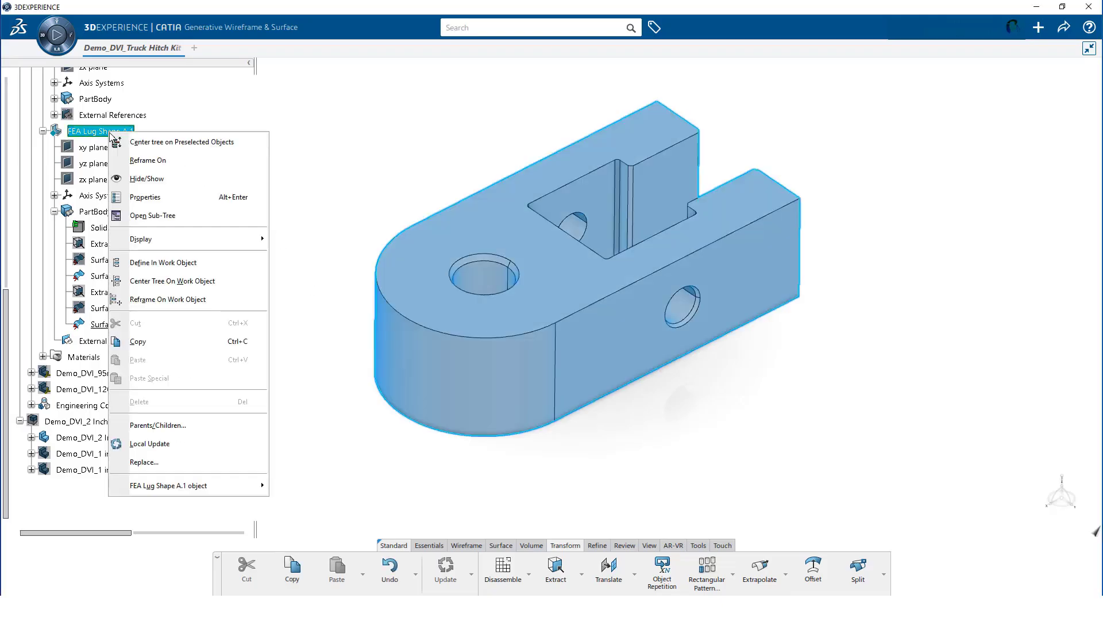
pyautogui.click(147, 184)
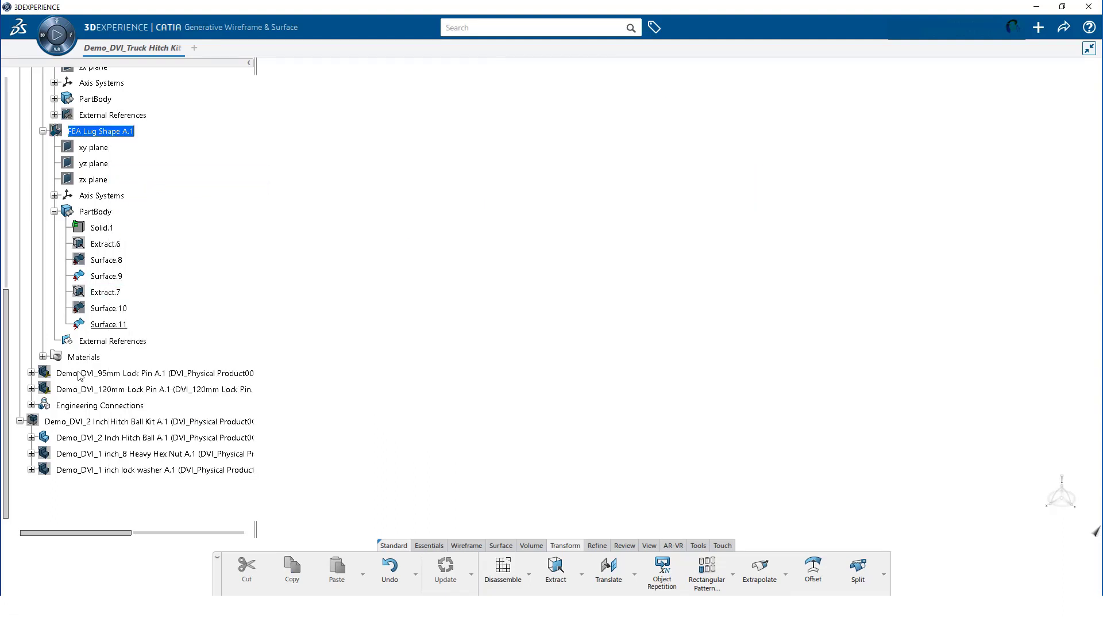
pyautogui.rightClick(85, 421)
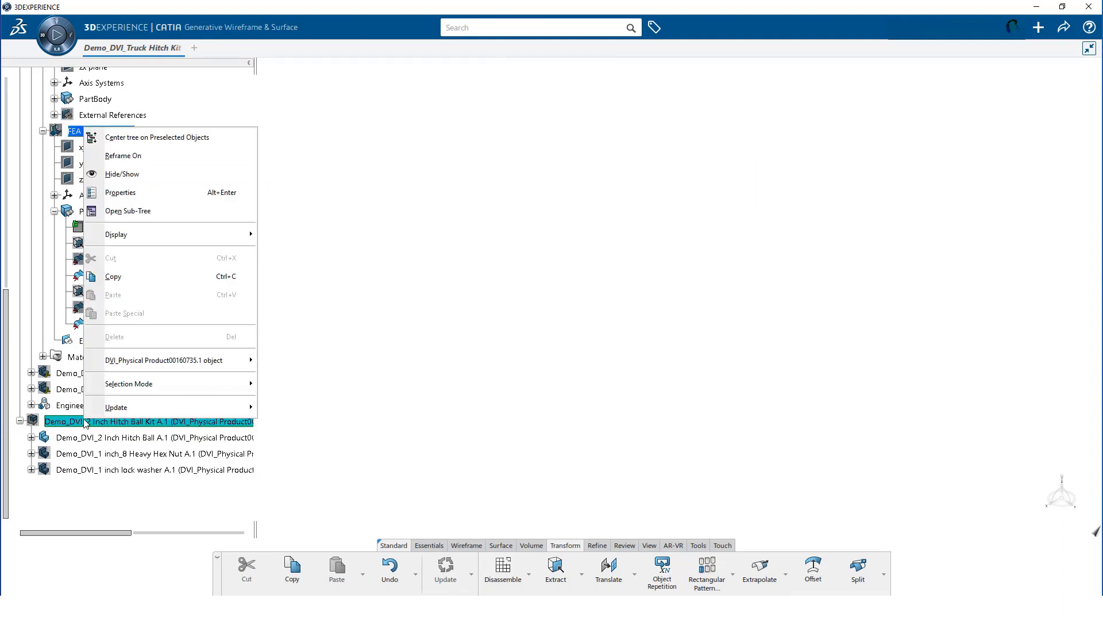
pyautogui.click(158, 181)
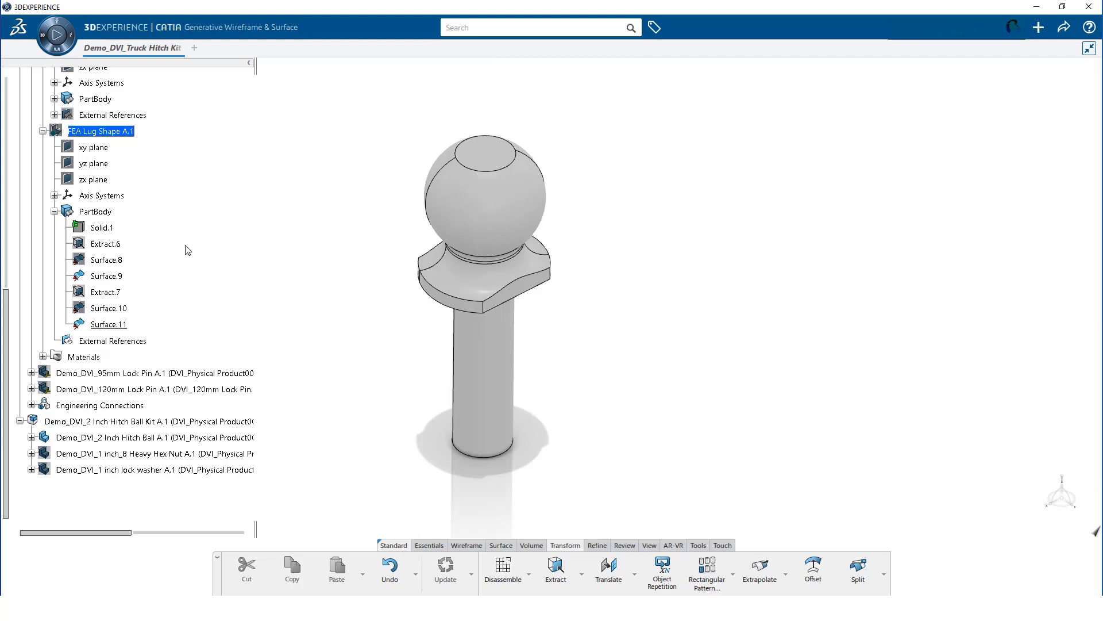
# Step: Extract the underside face of the hitch ball's flange with no propagation, keeping the link with the selected object
pyautogui.click(556, 568)
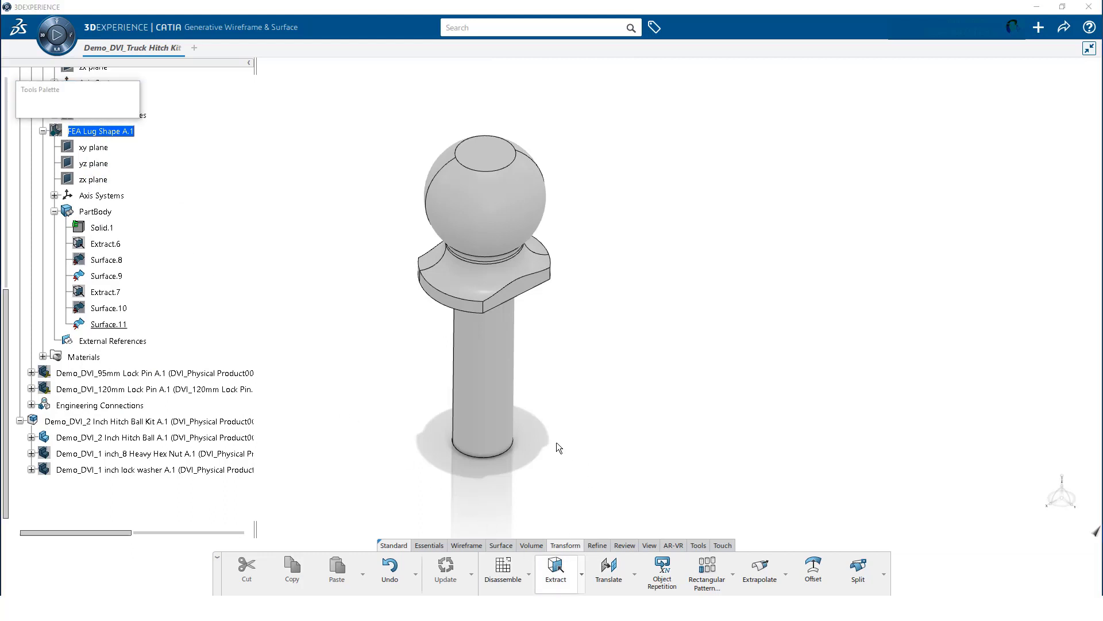
pyautogui.moveTo(606, 364); pyautogui.dragTo(564, 151, button='middle')
pyautogui.click(435, 205)
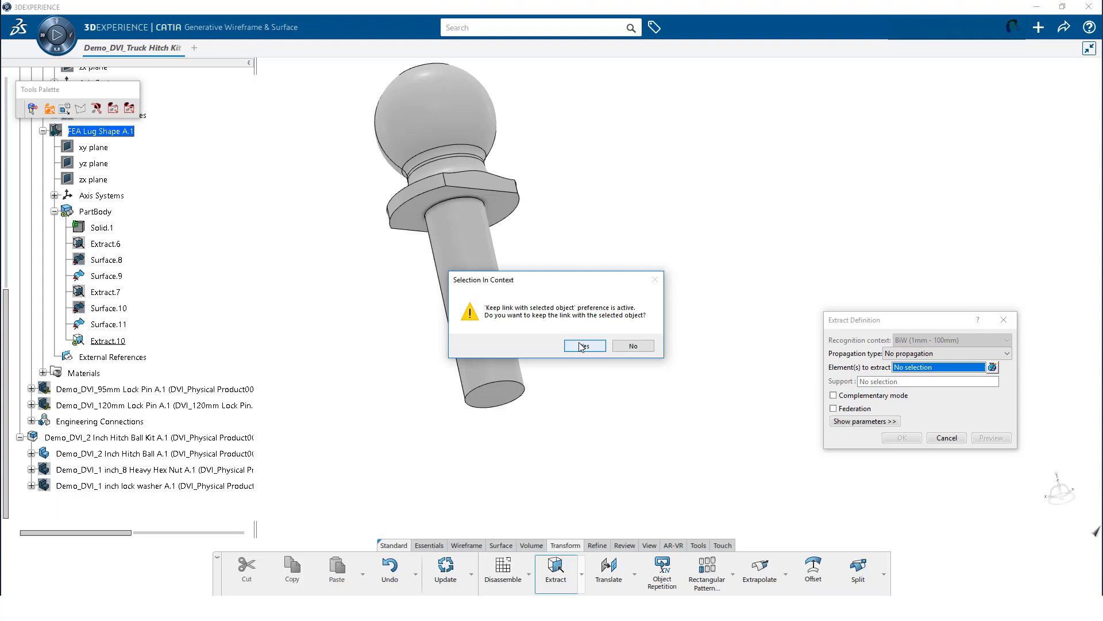
pyautogui.click(581, 346)
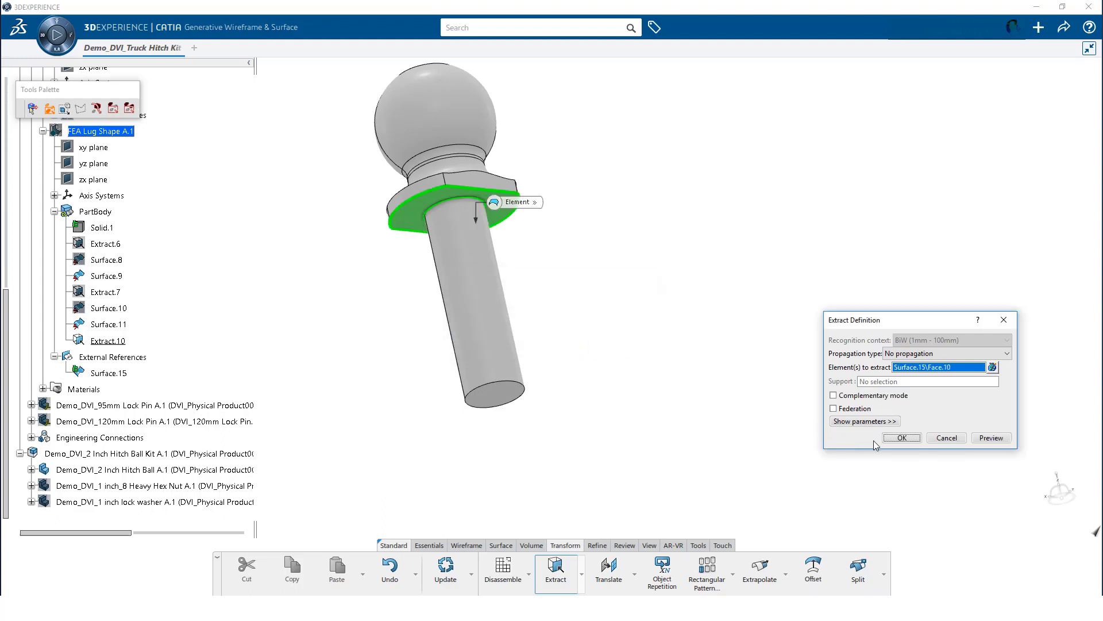
pyautogui.click(901, 439)
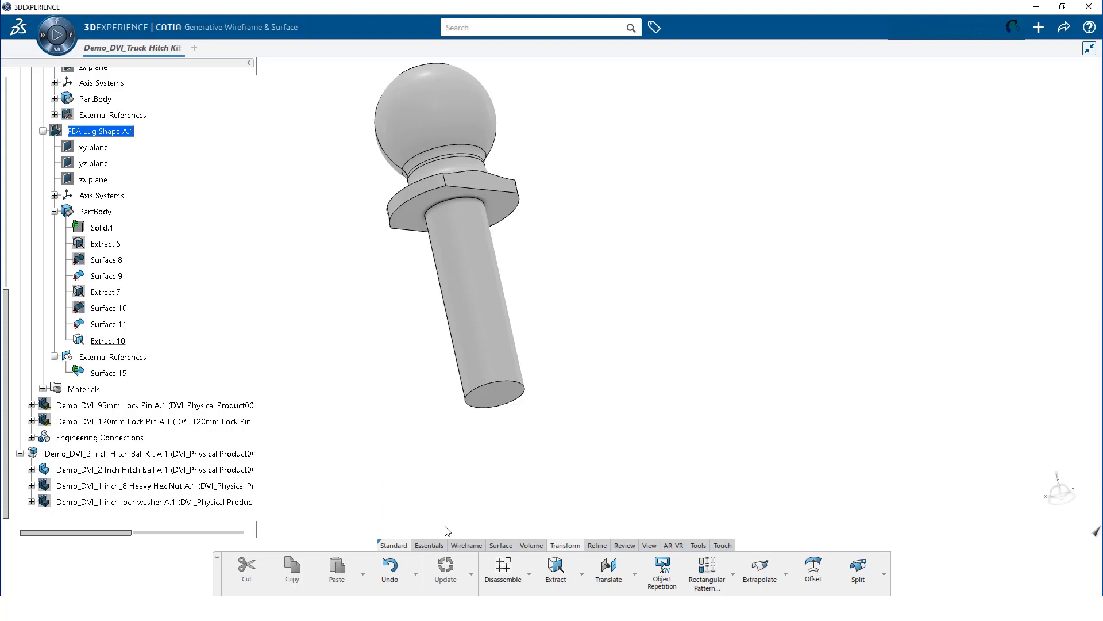
# Step: Create a Circle / Sphere / Ellipse center point from the hitch ball's spherical surface, keeping the link with the selected object
pyautogui.click(430, 545)
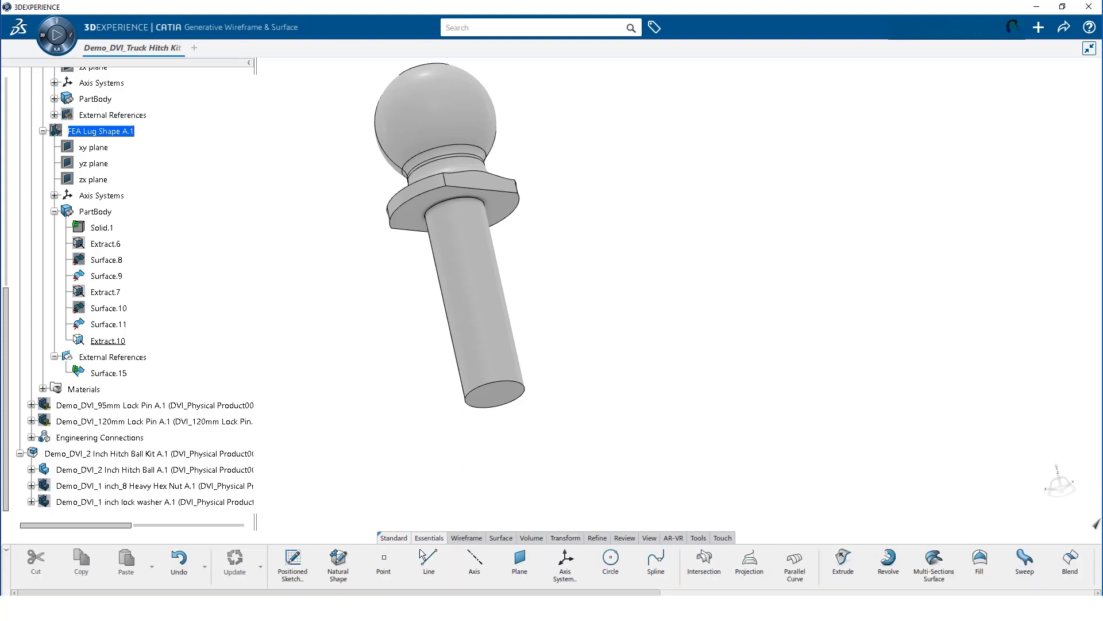
pyautogui.click(384, 565)
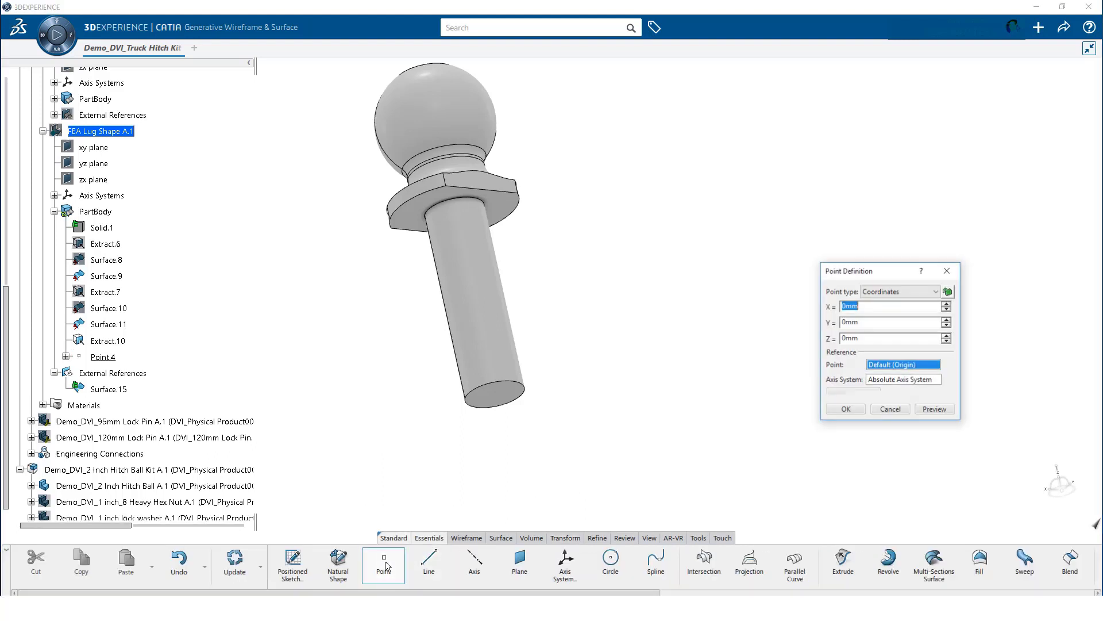
pyautogui.click(895, 291)
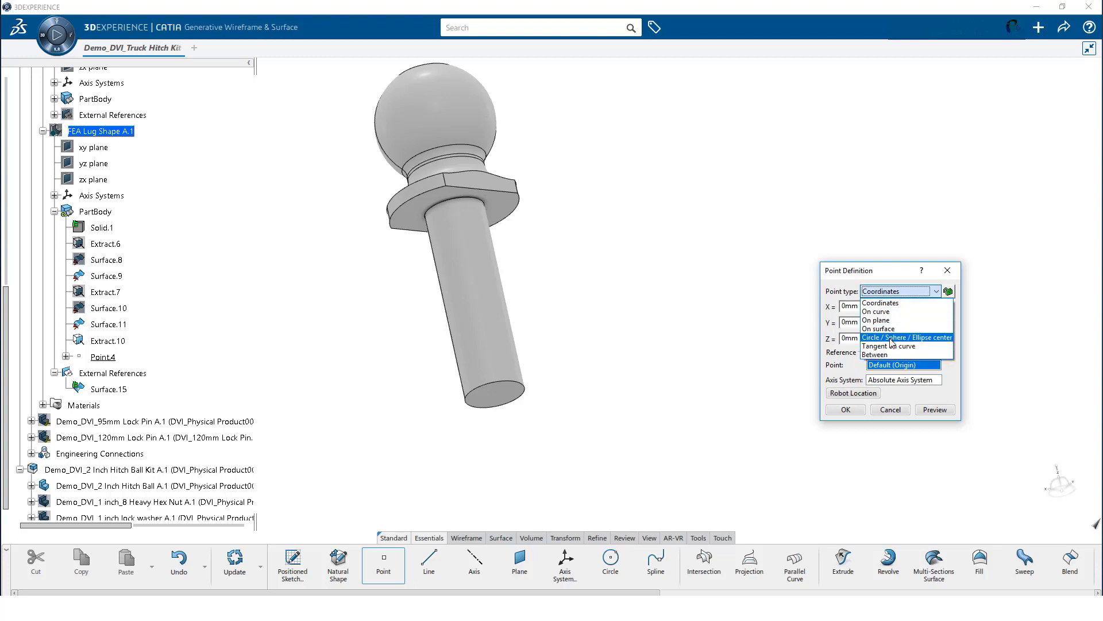
pyautogui.click(892, 338)
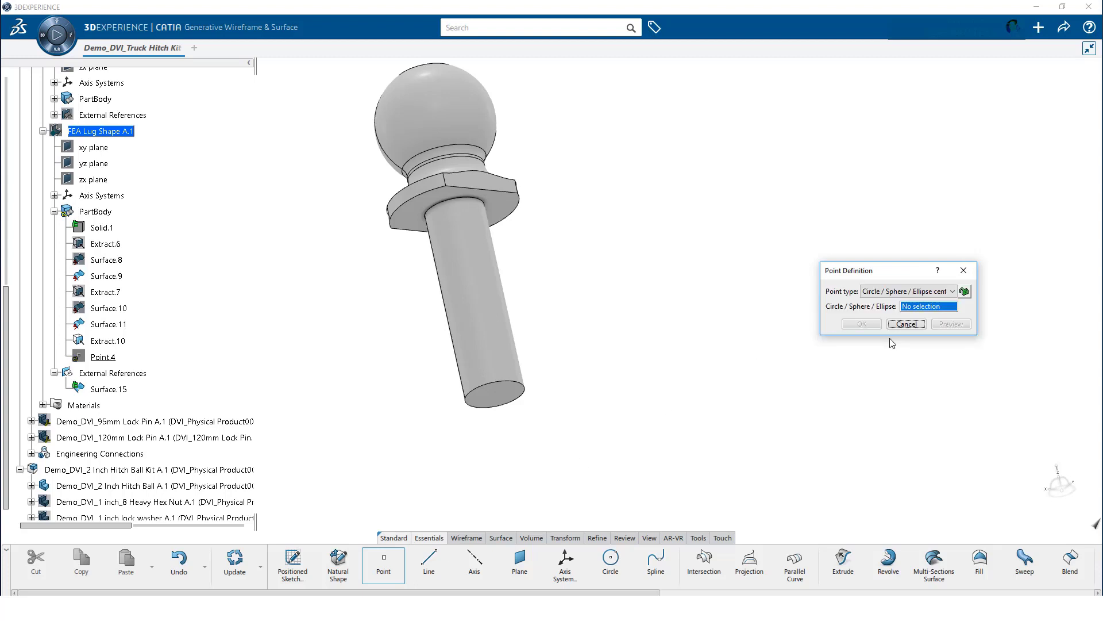
pyautogui.click(457, 112)
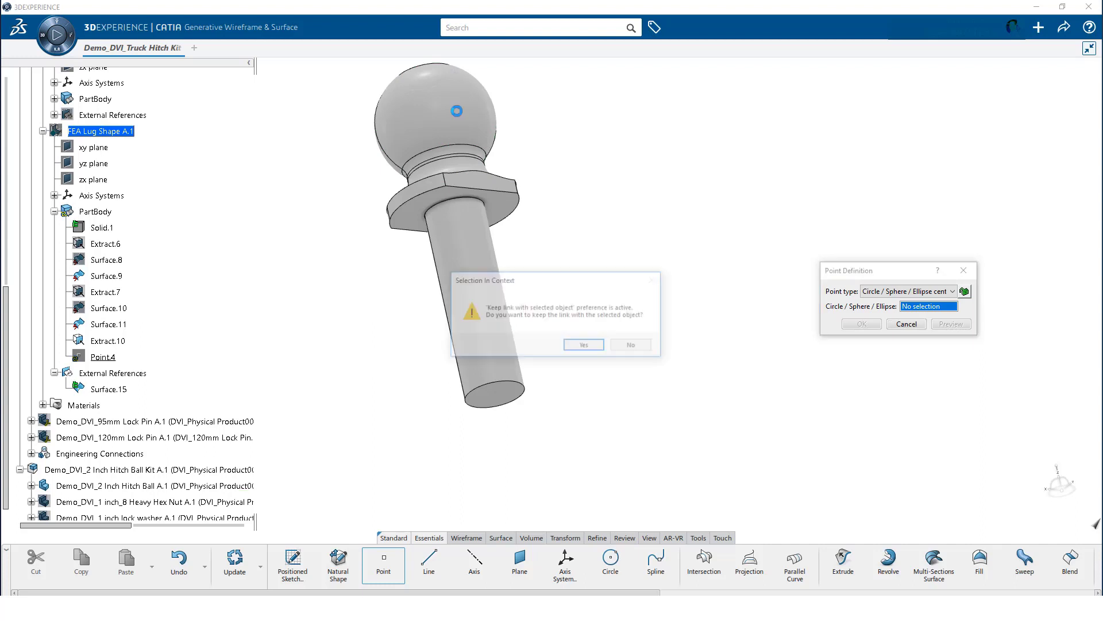
pyautogui.click(584, 345)
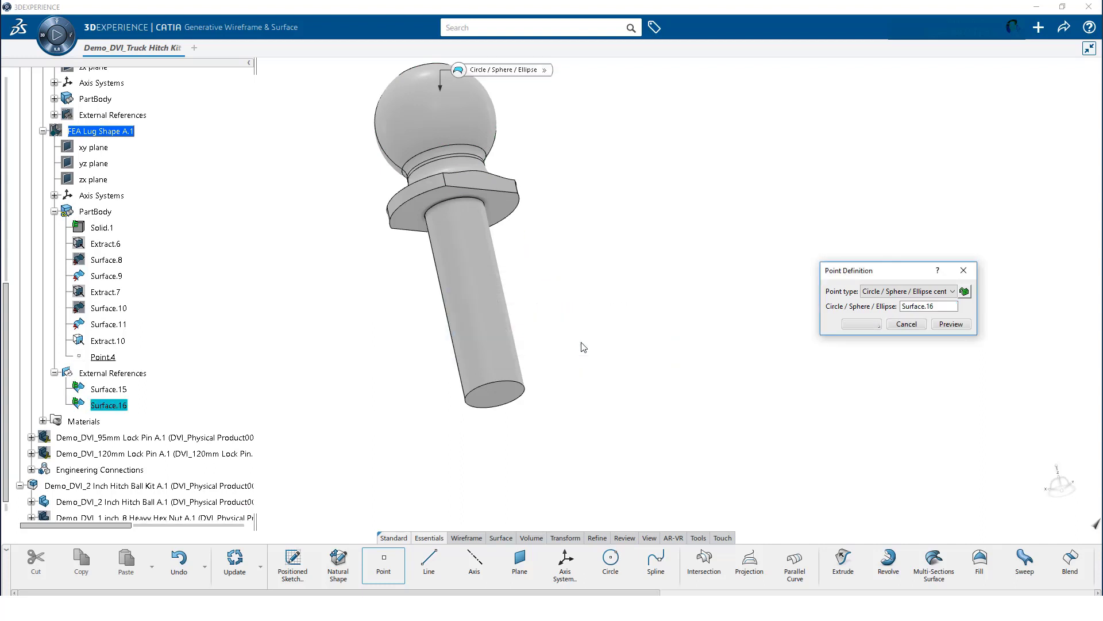
pyautogui.click(852, 325)
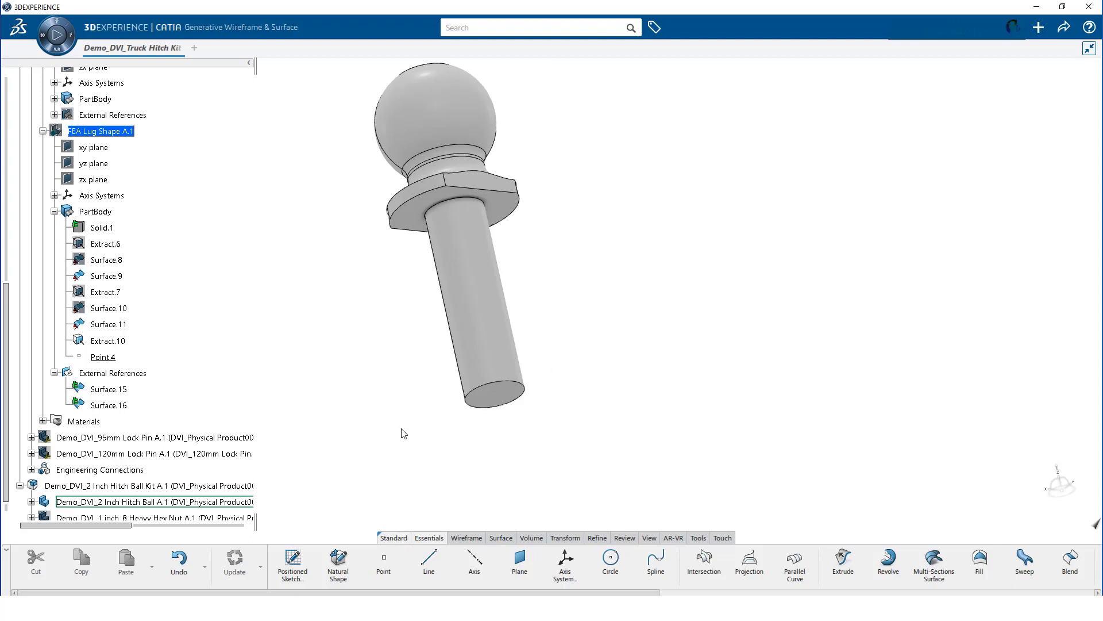
# Step: Hide the 2 Inch Hitch Ball Kit and show the FEA Lug Shape again
pyautogui.rightClick(85, 490)
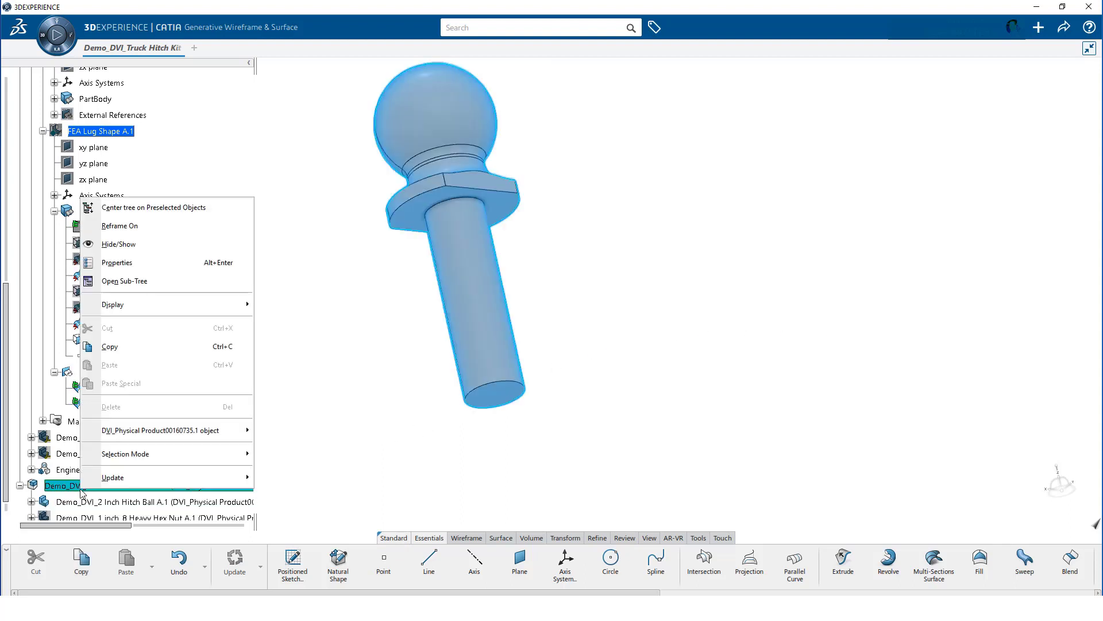
pyautogui.click(136, 247)
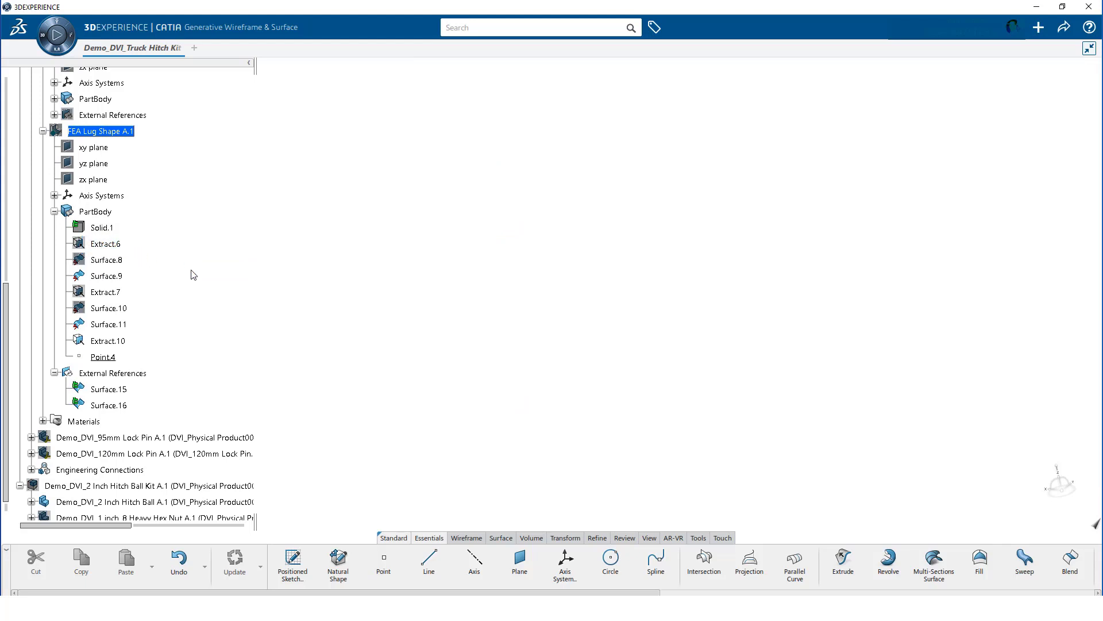
pyautogui.rightClick(98, 133)
pyautogui.click(134, 176)
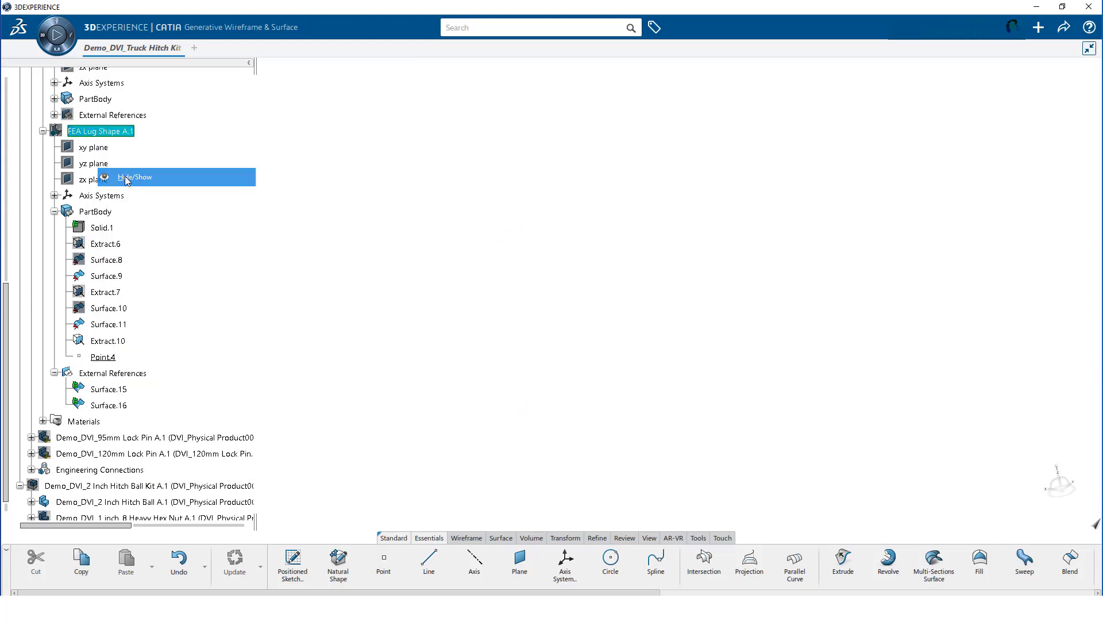
# Step: Hide the linked ball and flange surfaces, Surface.16 and Surface.15, under the FEA Lug Shape's External References
pyautogui.moveTo(555, 196); pyautogui.dragTo(608, 394, button='middle')
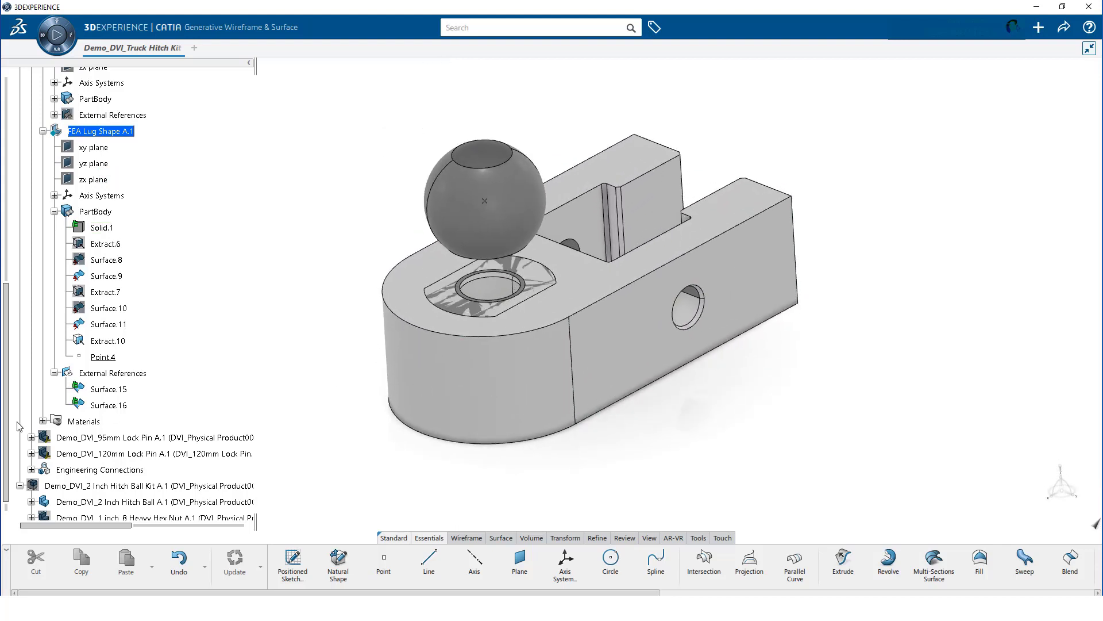
pyautogui.rightClick(114, 407)
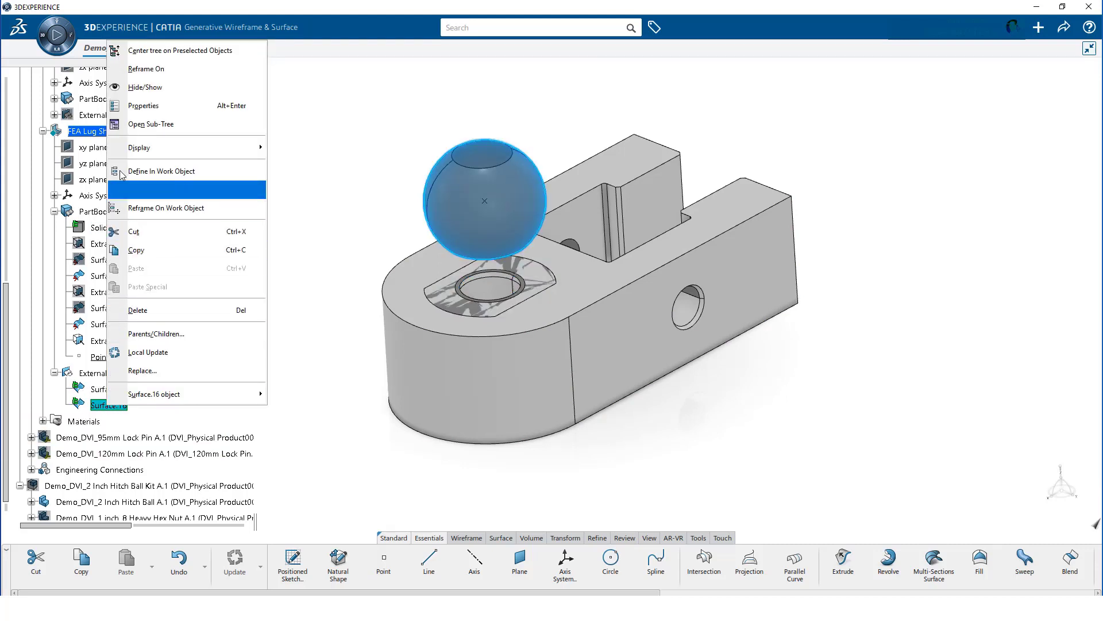
pyautogui.click(134, 87)
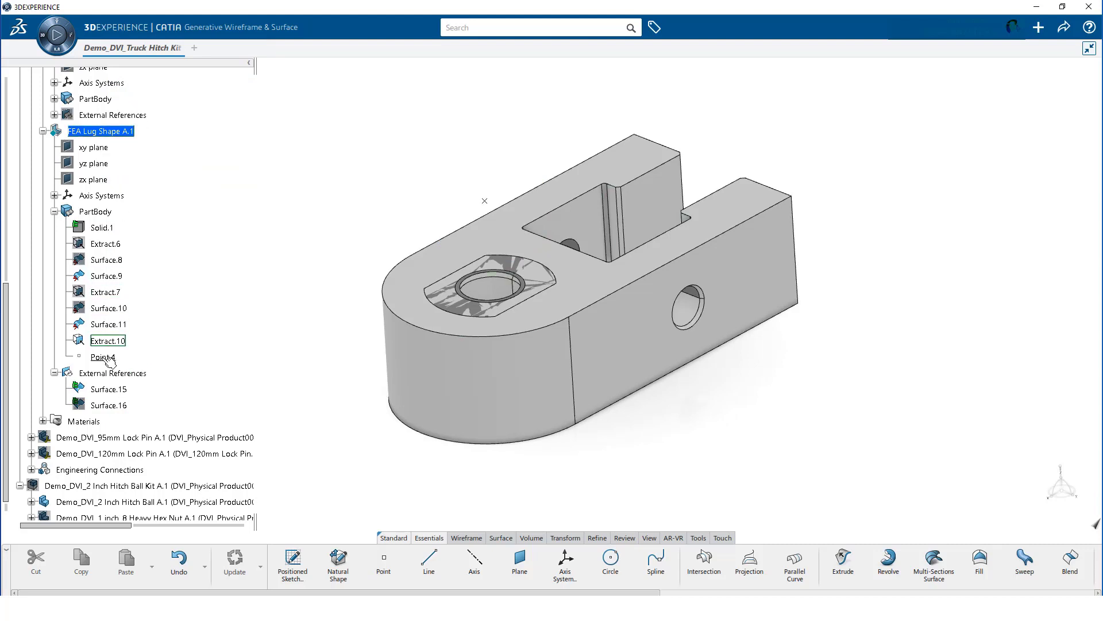
pyautogui.rightClick(106, 391)
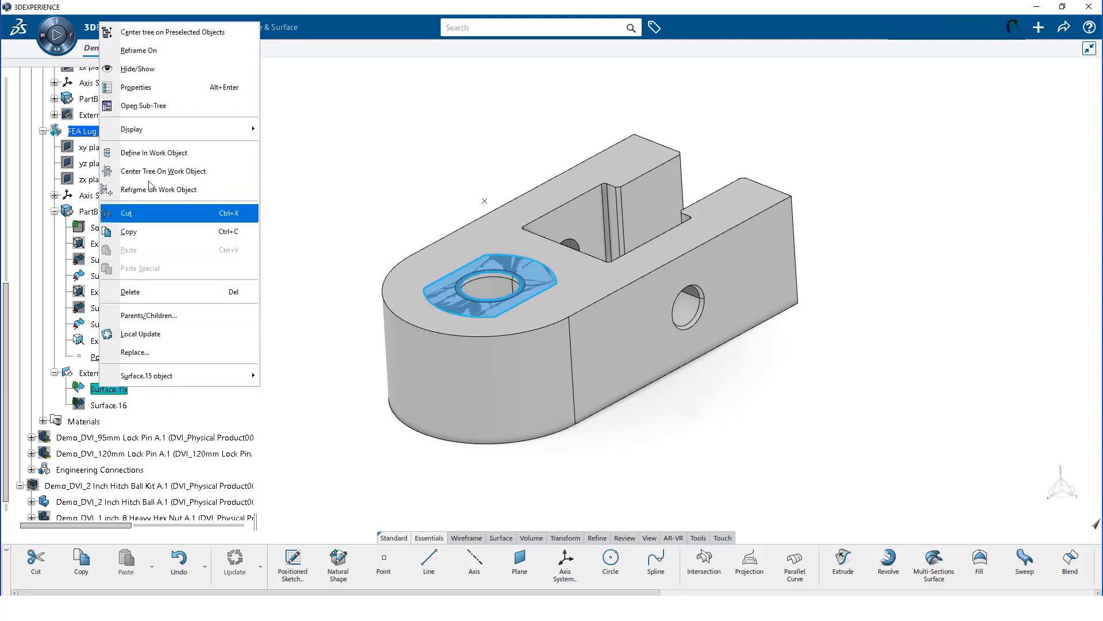
pyautogui.click(152, 72)
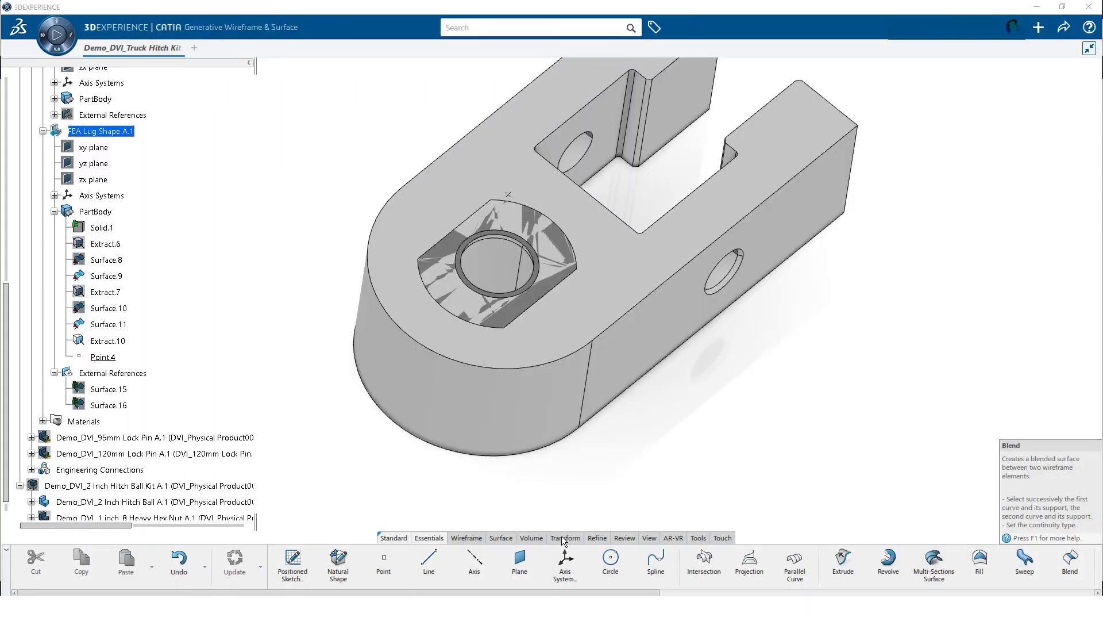
# Step: Split Extract.10 with the circular outer edge around the lug's ball hole, keeping the portion outside the edge
pyautogui.click(562, 537)
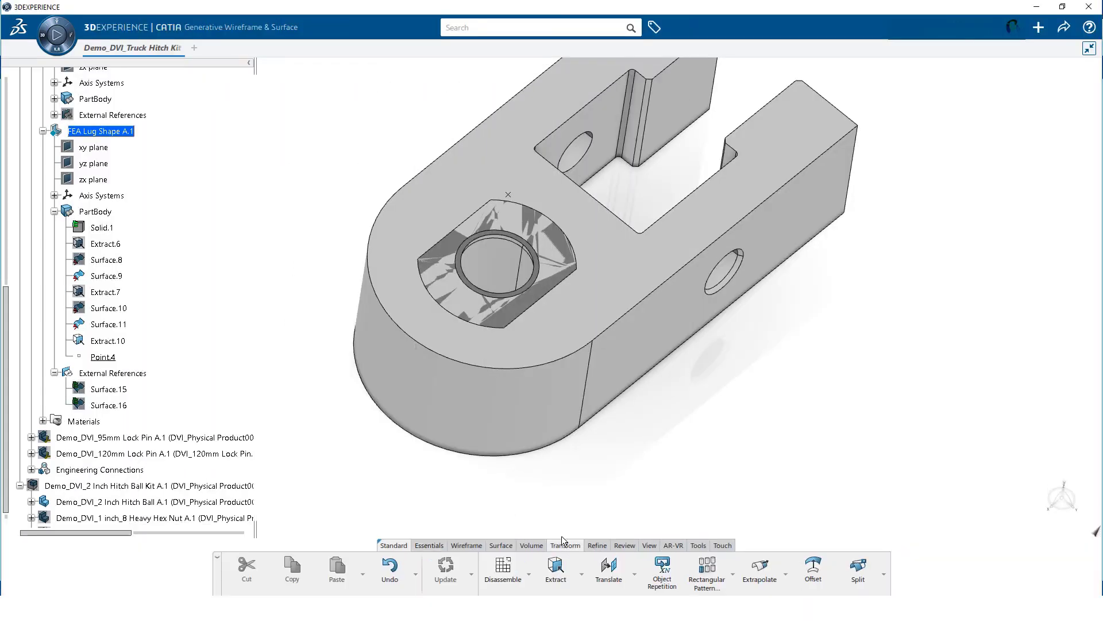
pyautogui.click(862, 572)
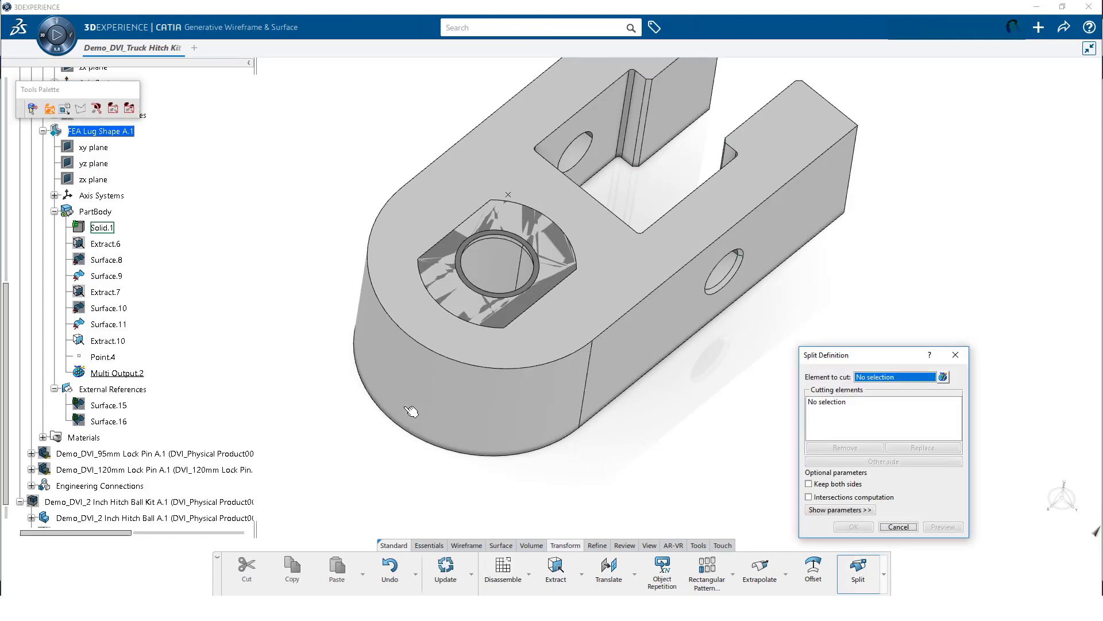
pyautogui.click(110, 341)
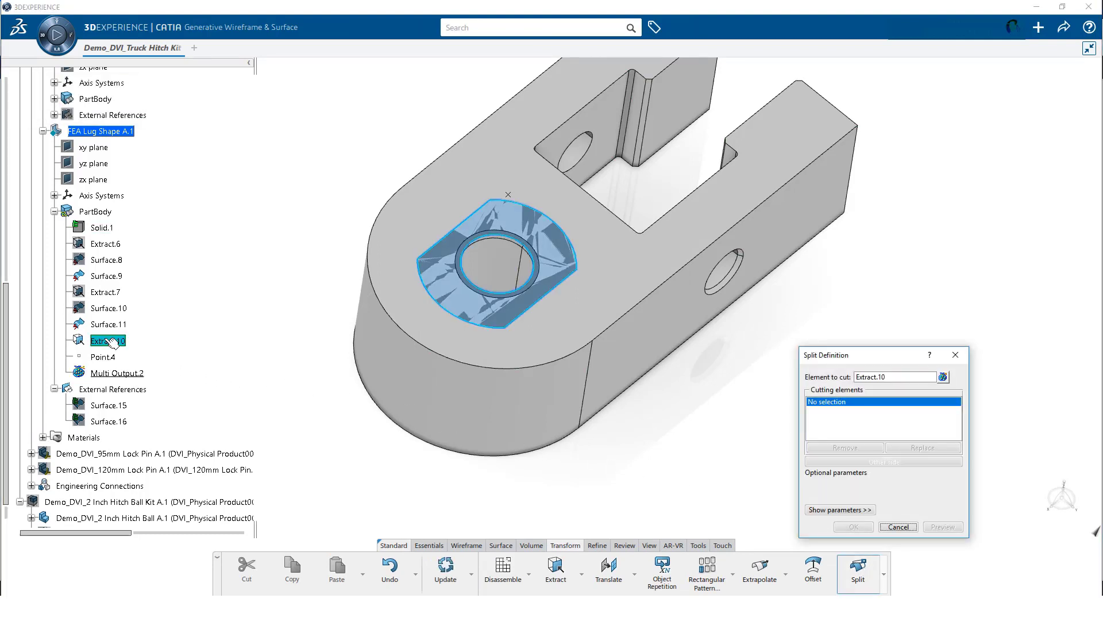
pyautogui.click(543, 283)
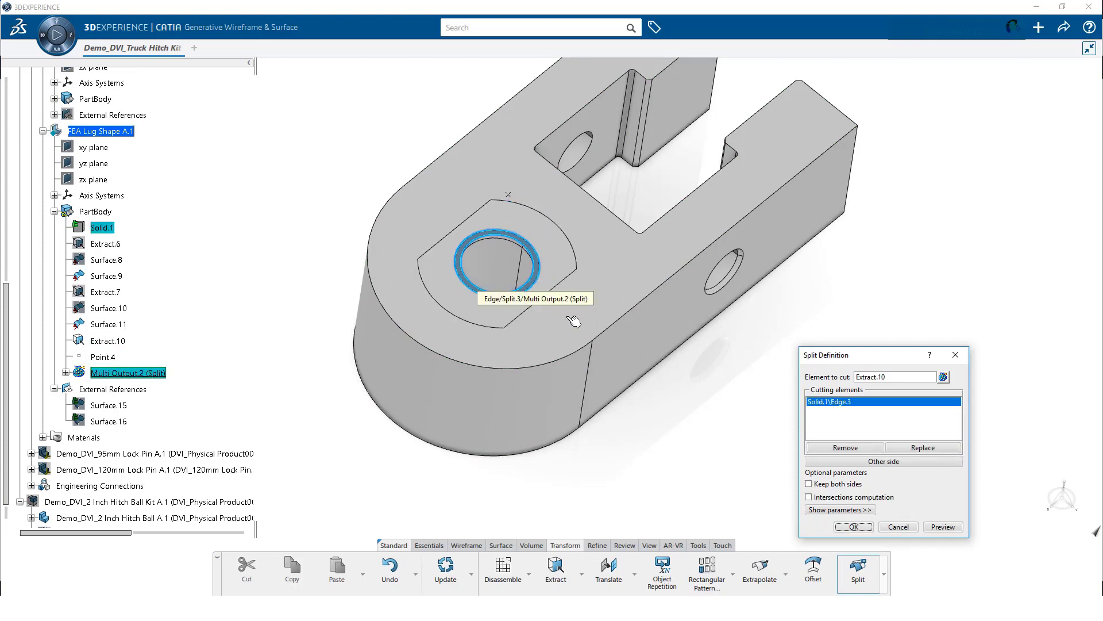
pyautogui.click(882, 462)
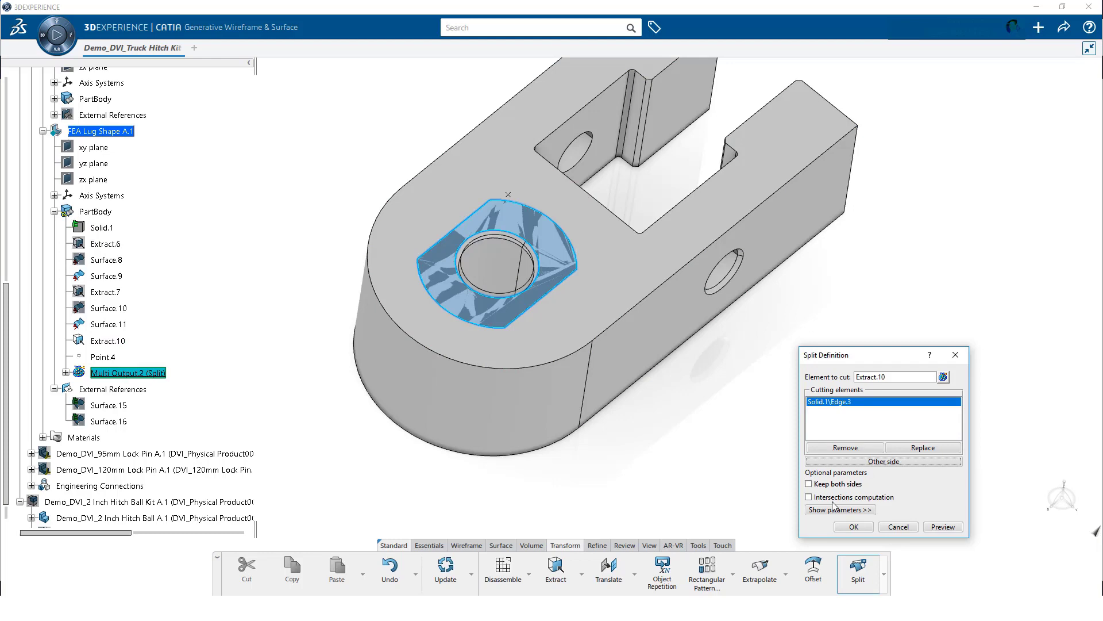
pyautogui.click(854, 527)
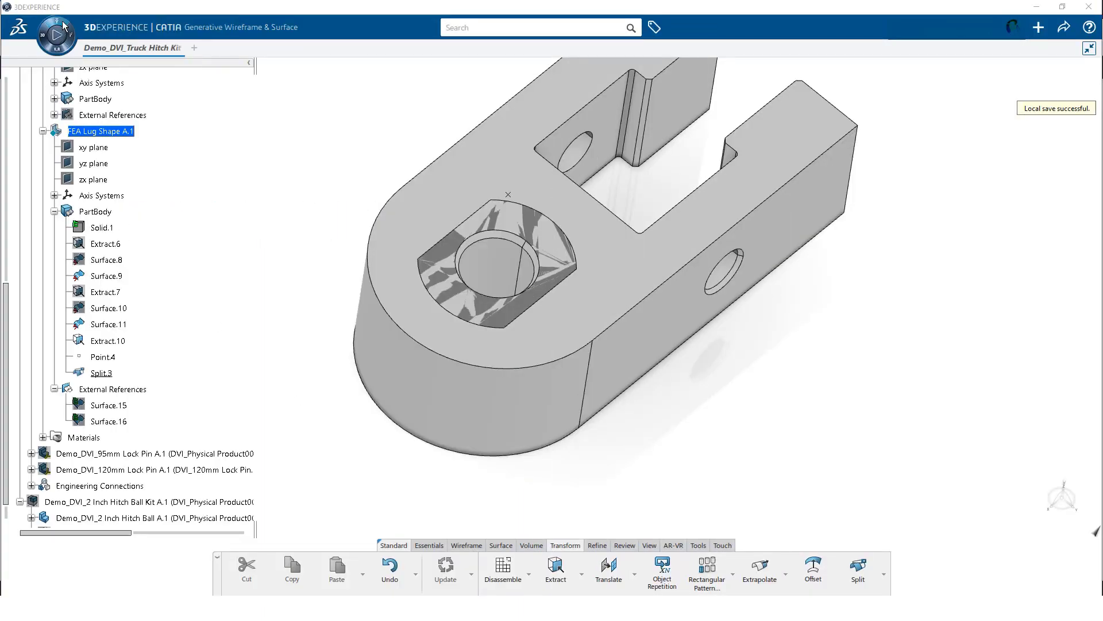
# Step: Switch to Simulation Model Preparation and sew the split flange face into the lug solid, with Simplify geometry off and the sewing direction inverted
pyautogui.click(63, 27)
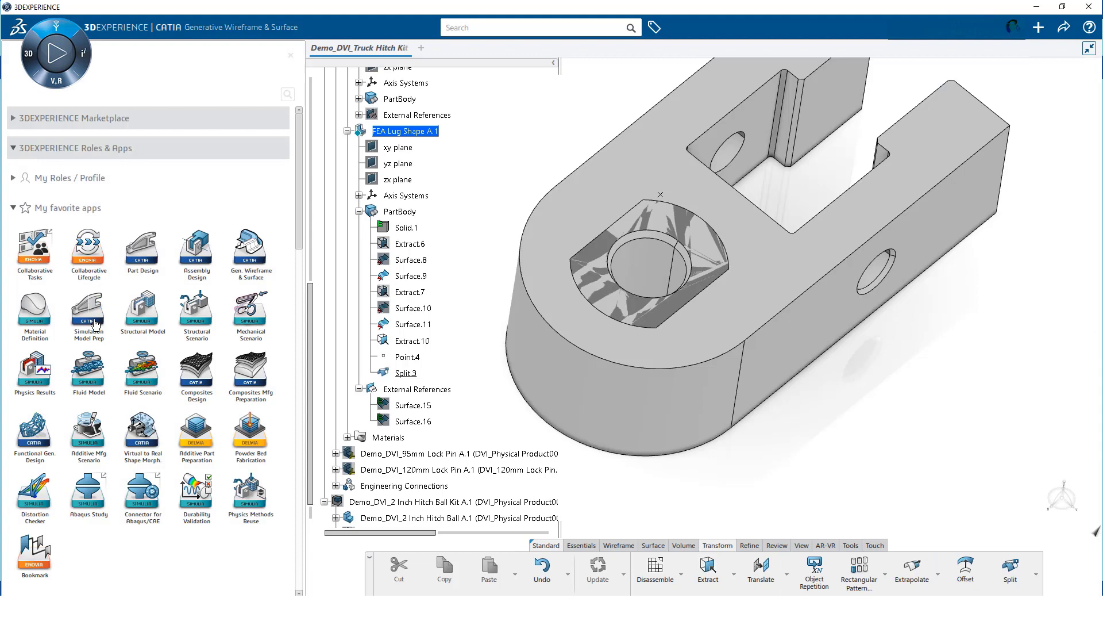
pyautogui.click(92, 314)
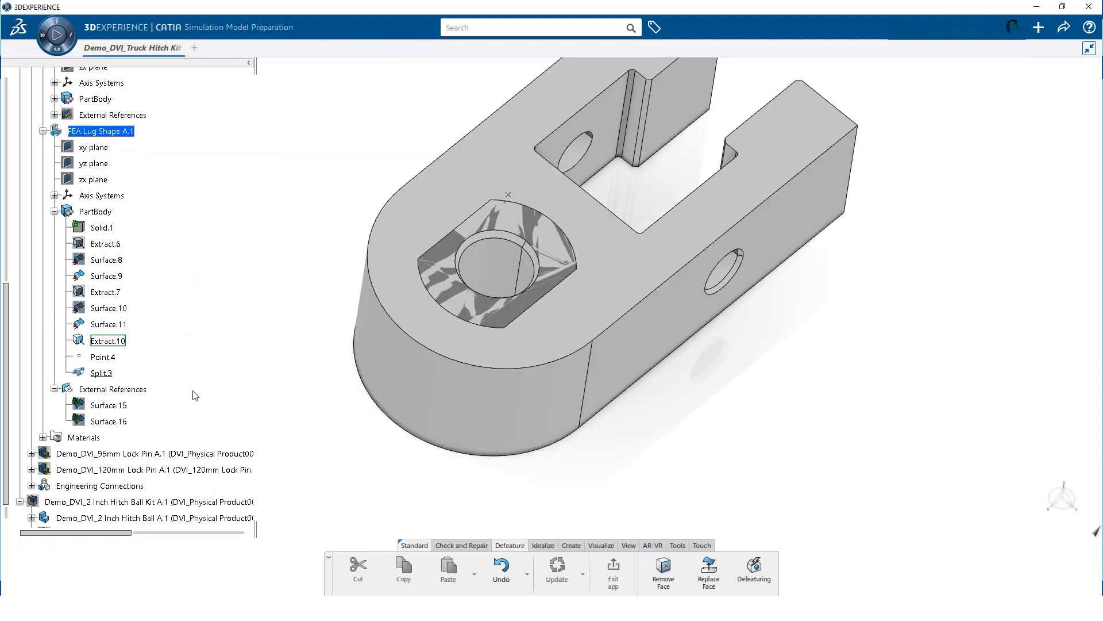
pyautogui.click(552, 549)
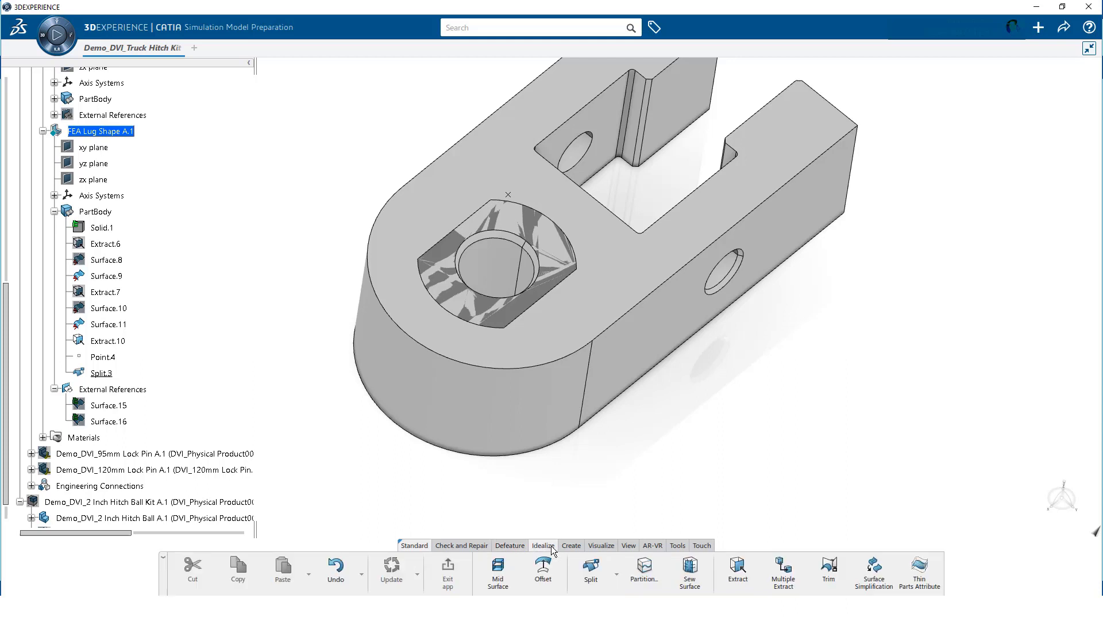
pyautogui.click(690, 571)
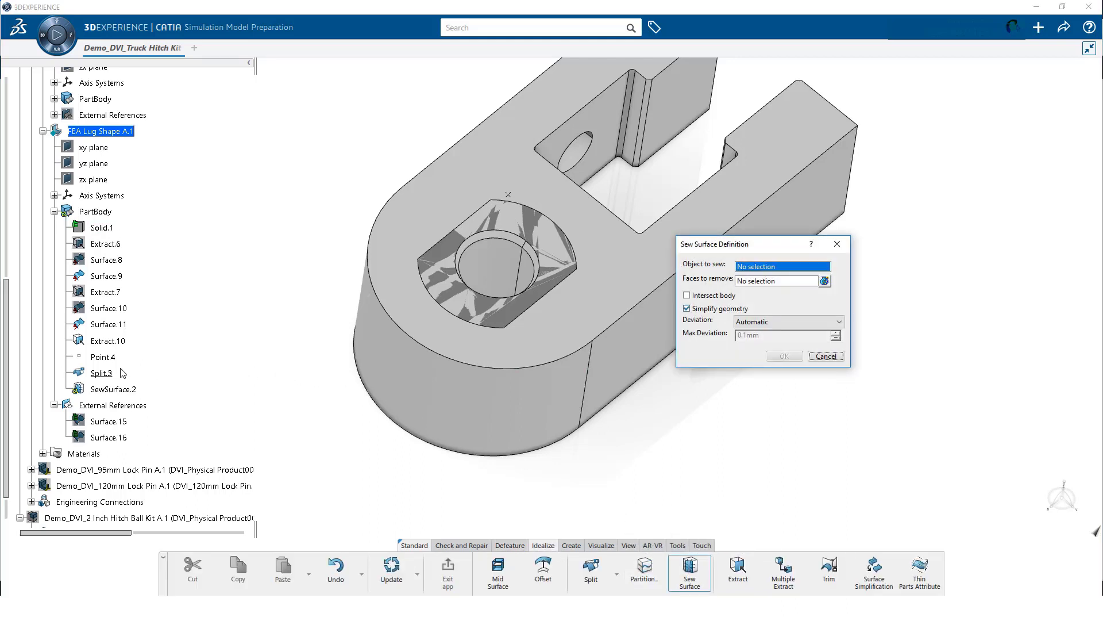
pyautogui.click(102, 373)
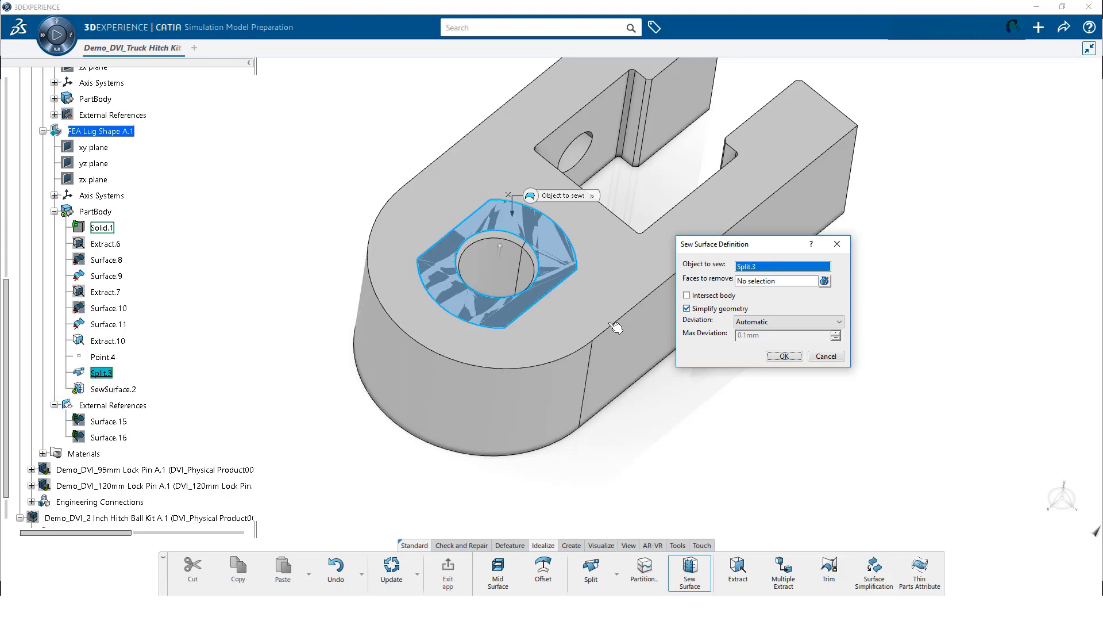
pyautogui.click(688, 309)
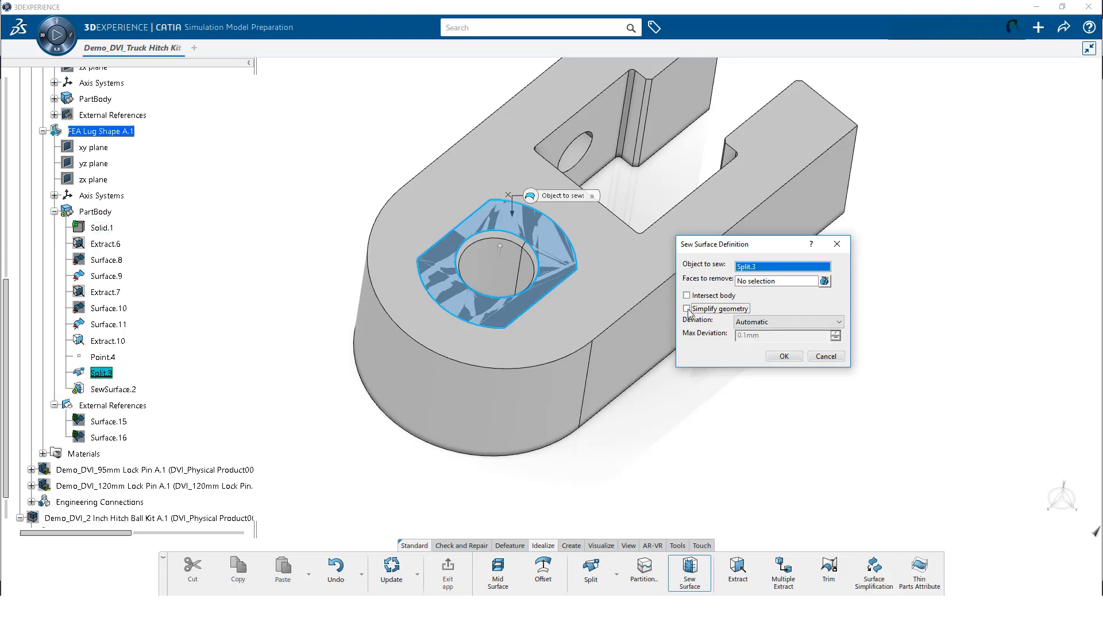
pyautogui.click(784, 356)
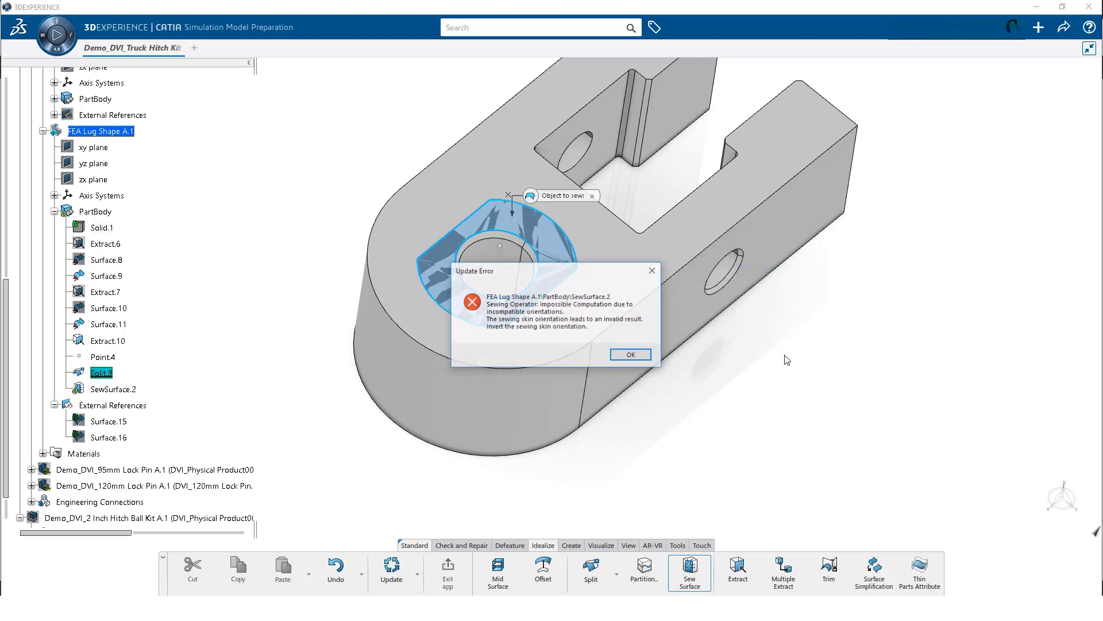
pyautogui.click(632, 355)
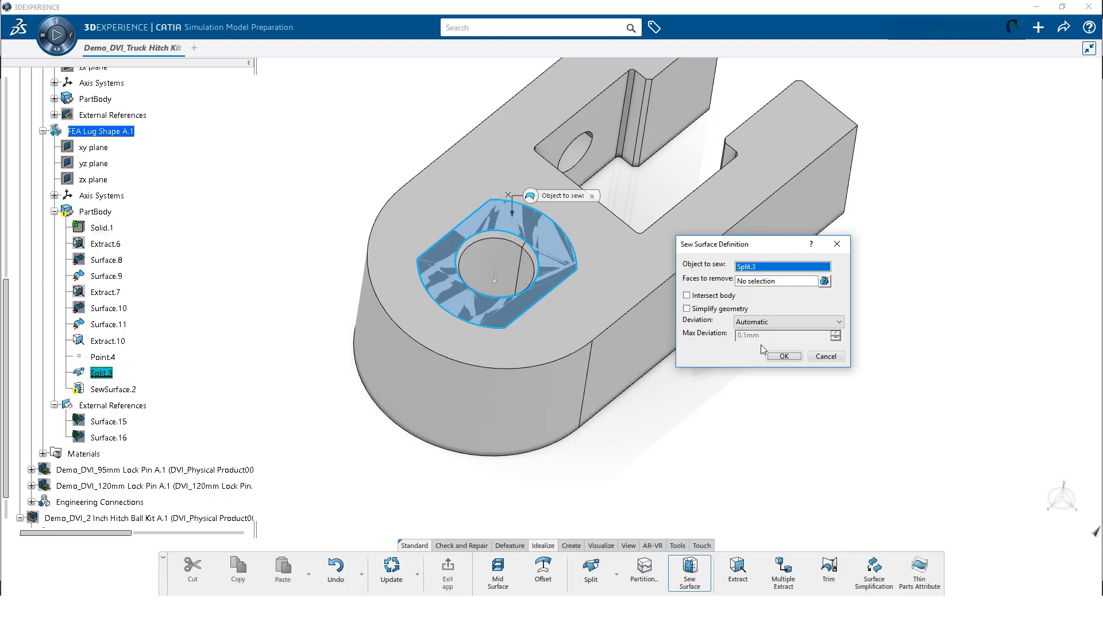
pyautogui.click(783, 357)
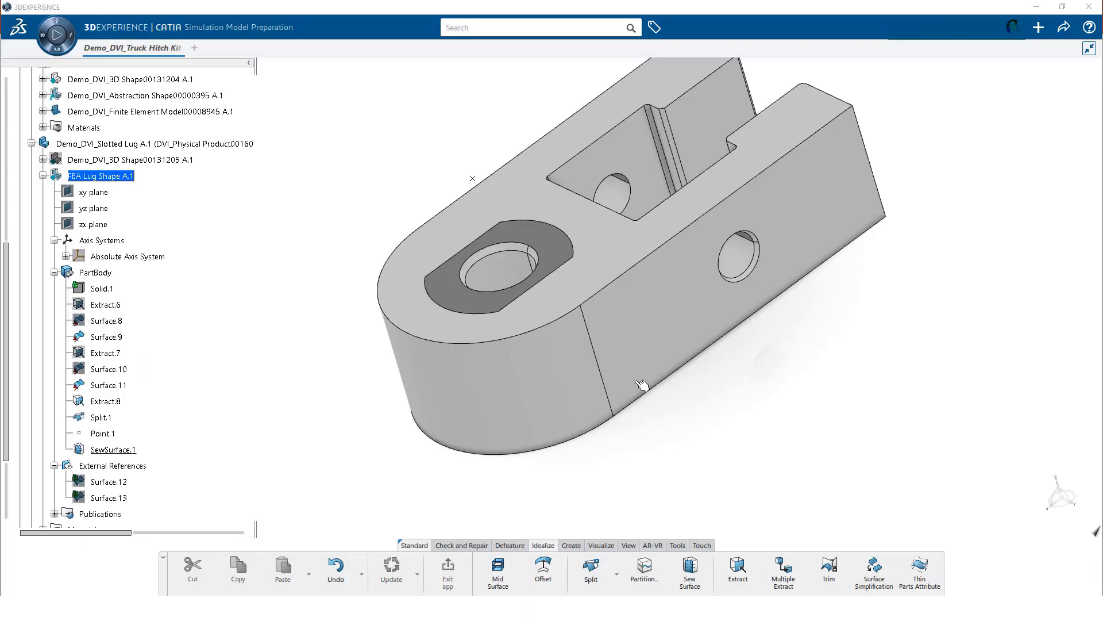
# Step: Insert a new finite element model under the Slotted Lug product
pyautogui.doubleClick(118, 145)
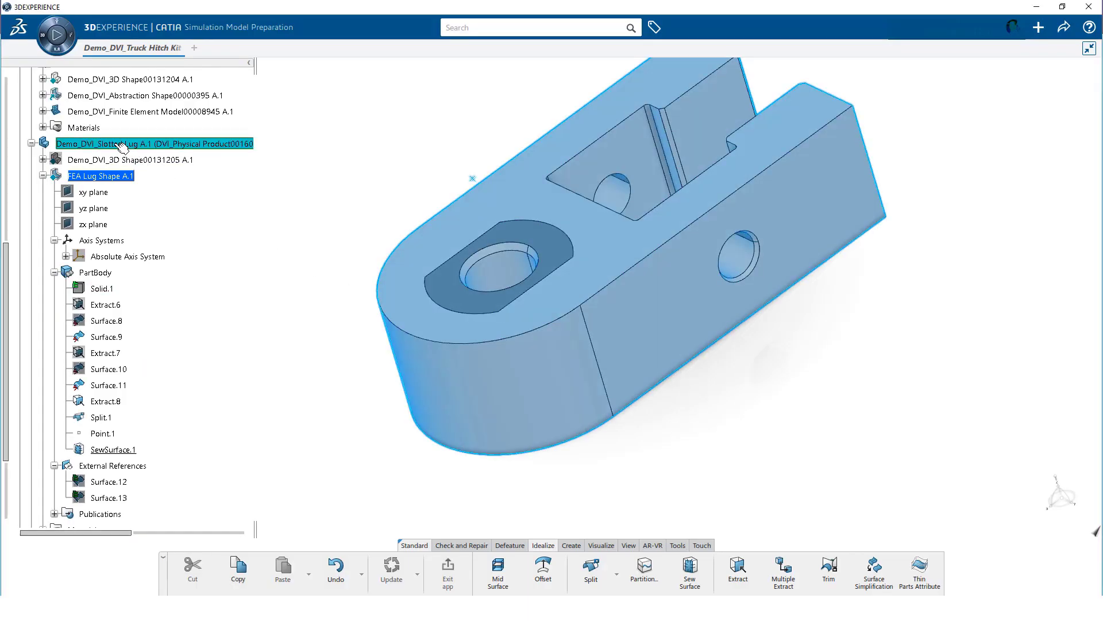
pyautogui.rightClick(120, 145)
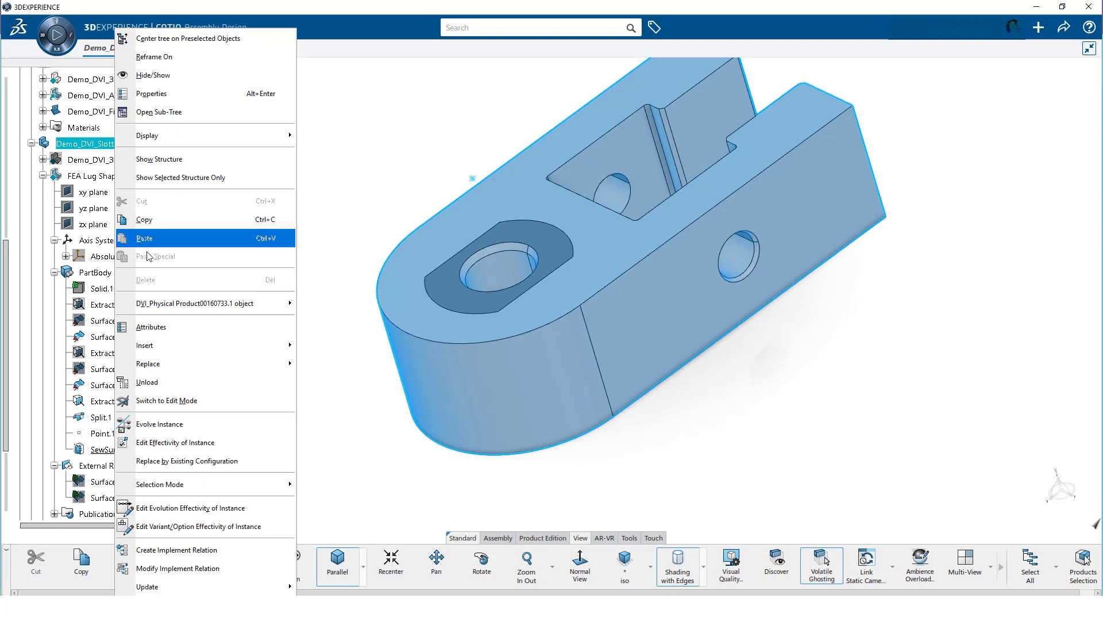
pyautogui.moveTo(171, 349)
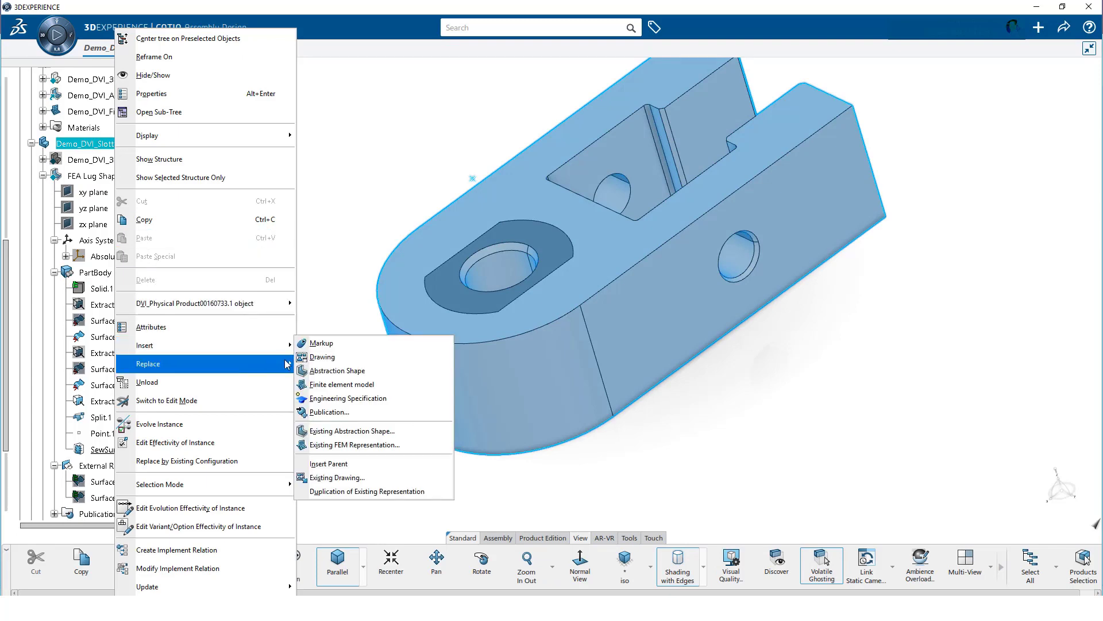
pyautogui.click(319, 383)
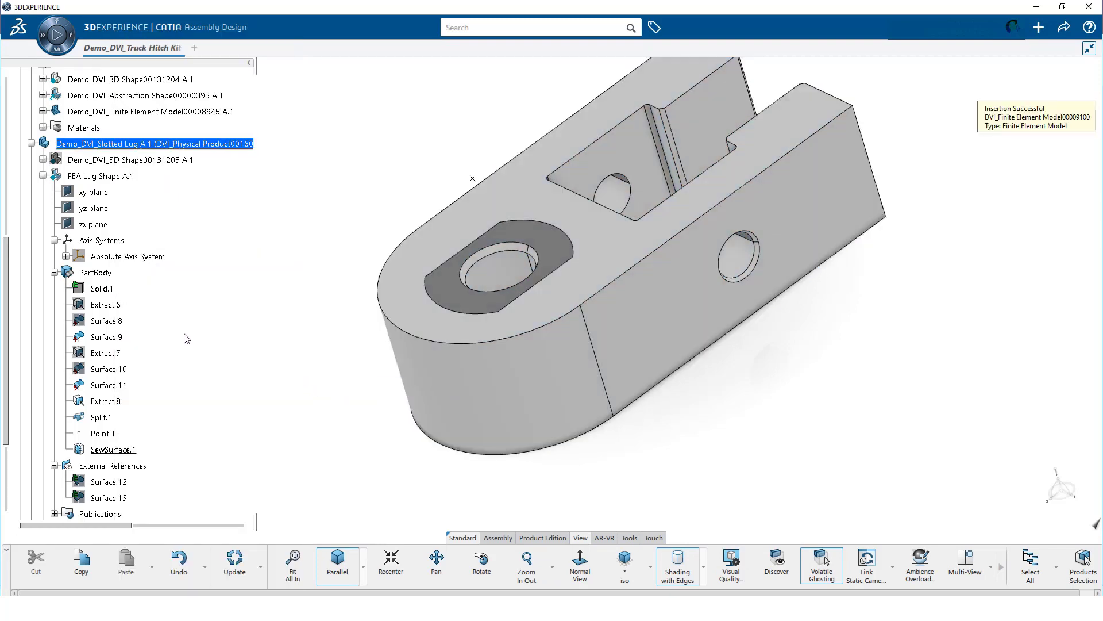
# Step: Open the new finite element model's Nodes and Elements and set only FEA Lug Shape as the contributing shape
pyautogui.scroll(-5, 187, 338)
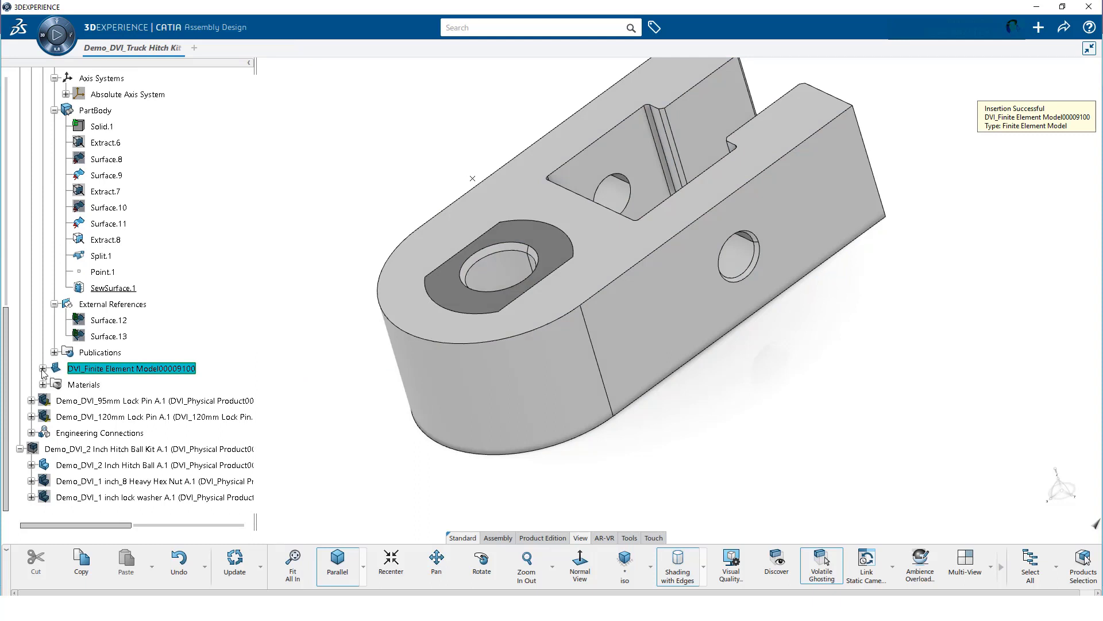
pyautogui.click(42, 369)
pyautogui.click(108, 386)
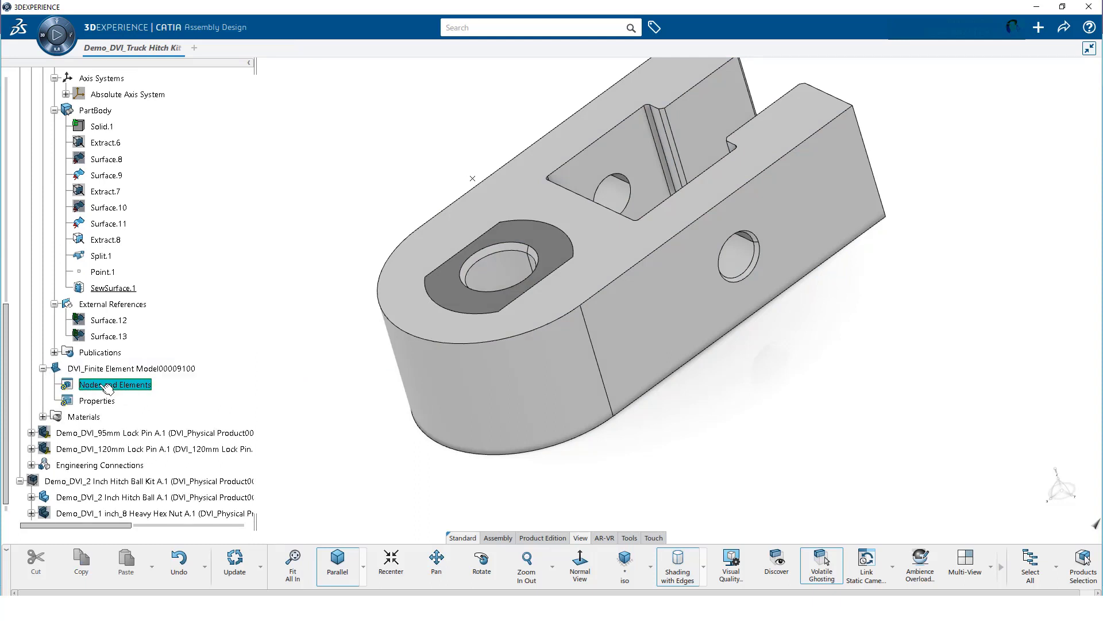
pyautogui.doubleClick(107, 385)
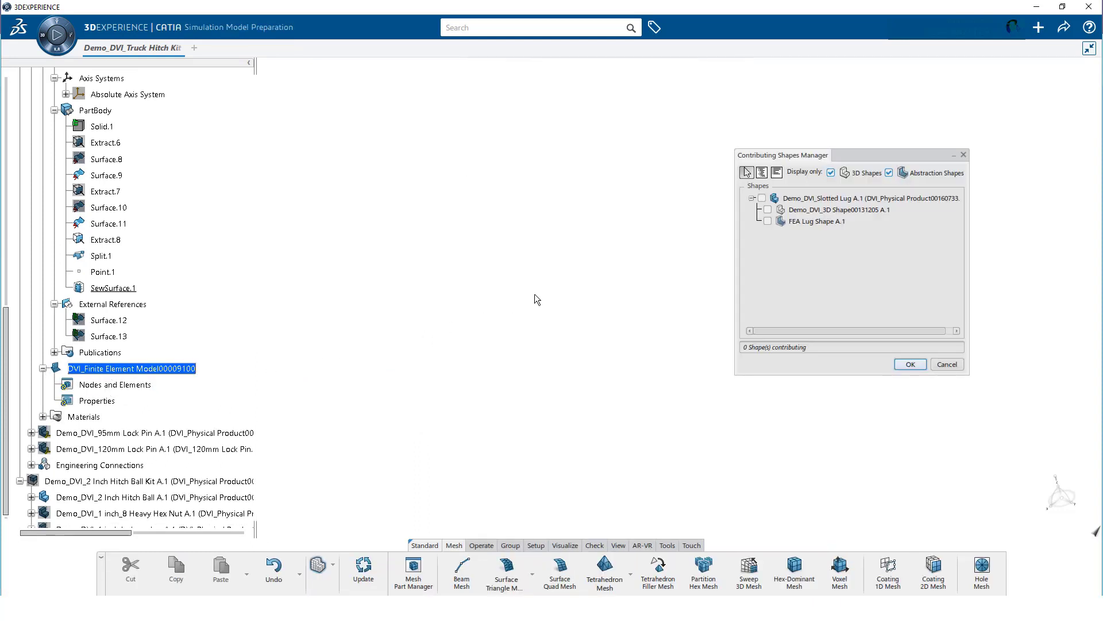
pyautogui.click(768, 220)
pyautogui.click(909, 364)
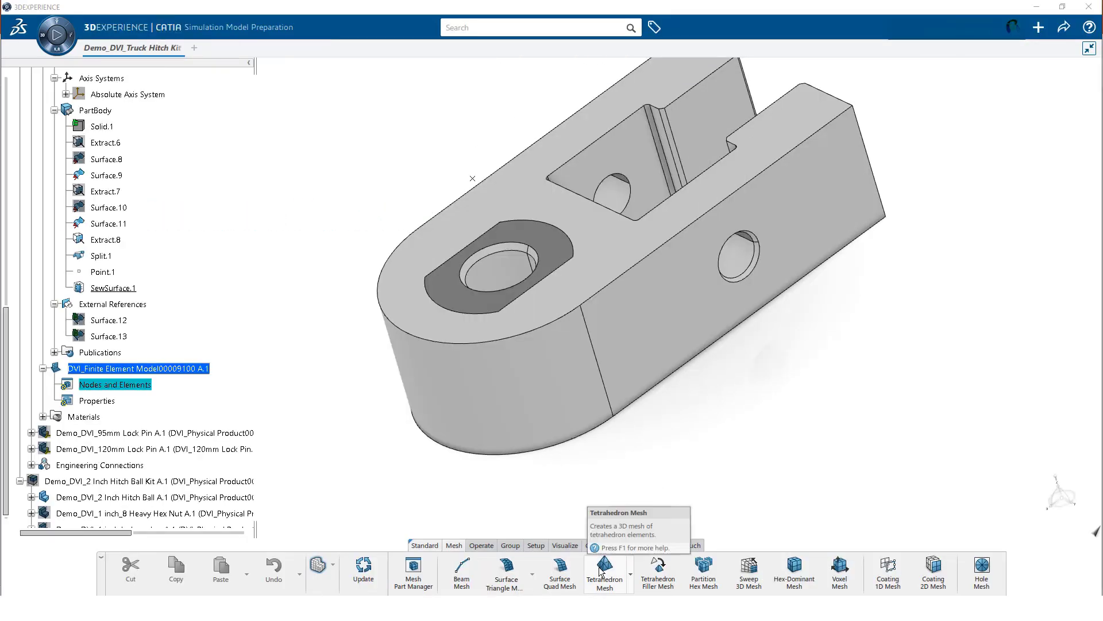
# Step: Create a second-order tetrahedron mesh on the lug's PartBody, with mesh size and sag initialized from the geometry, and generate it
pyautogui.click(600, 570)
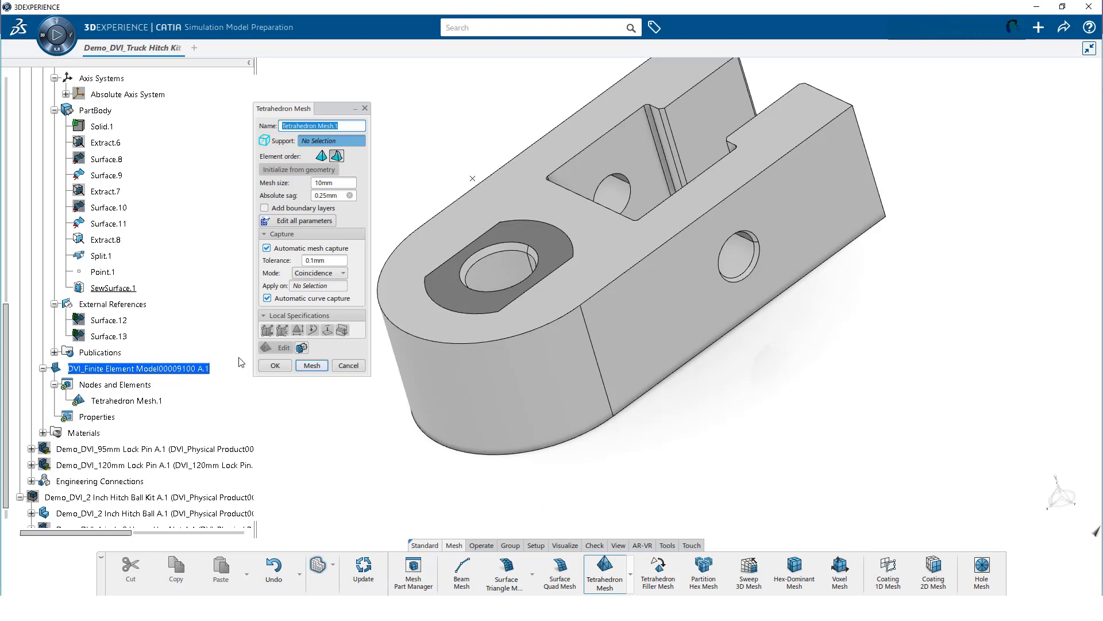
pyautogui.click(97, 111)
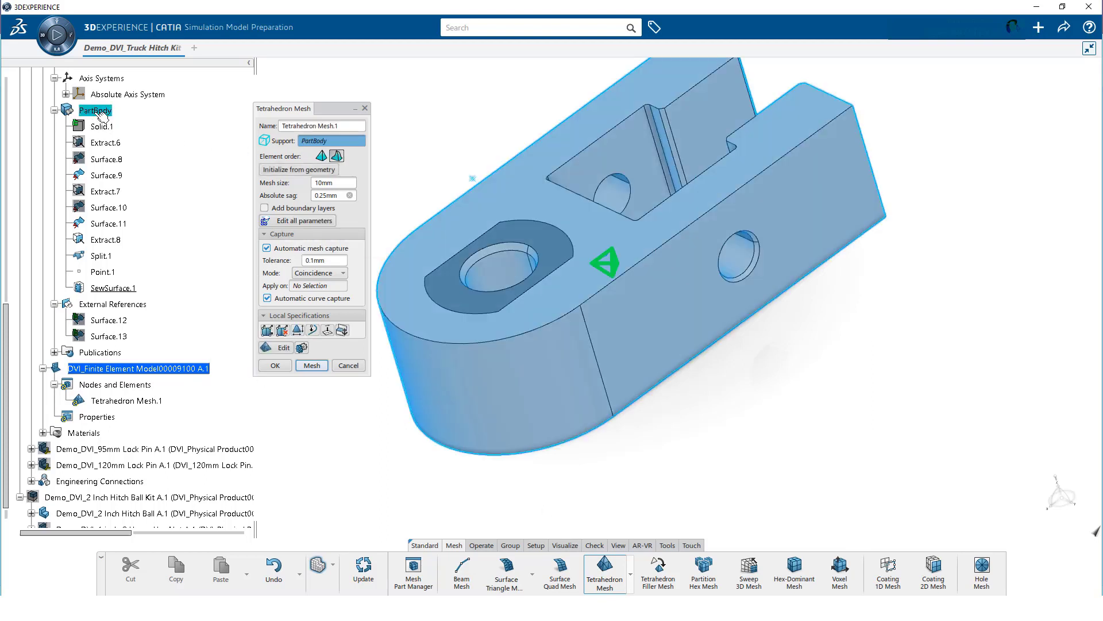
pyautogui.click(337, 156)
pyautogui.click(300, 170)
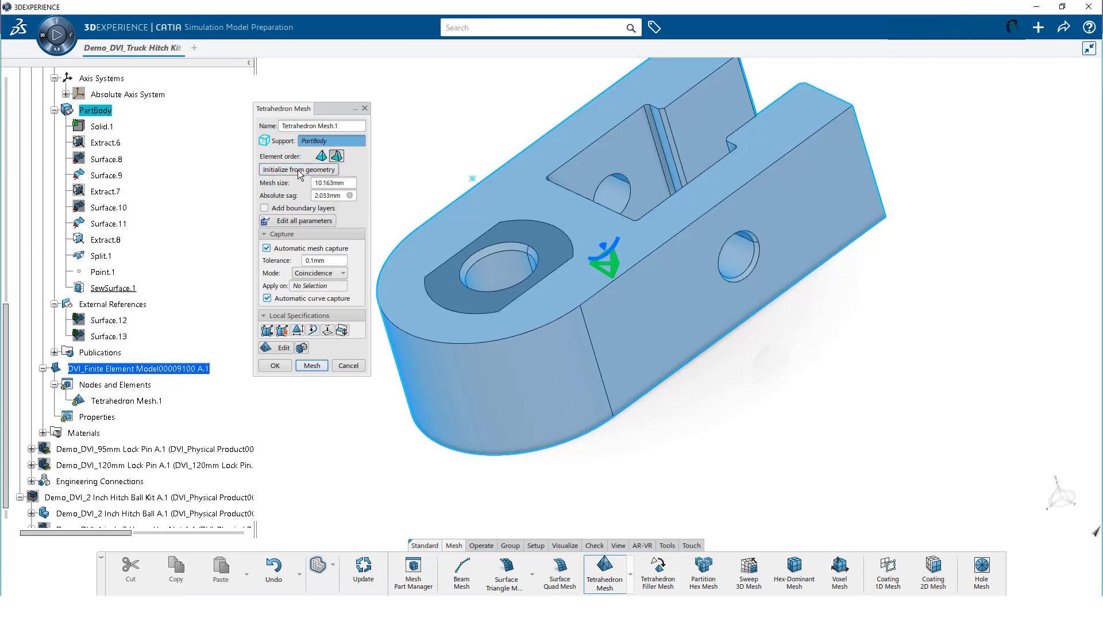
pyautogui.click(311, 365)
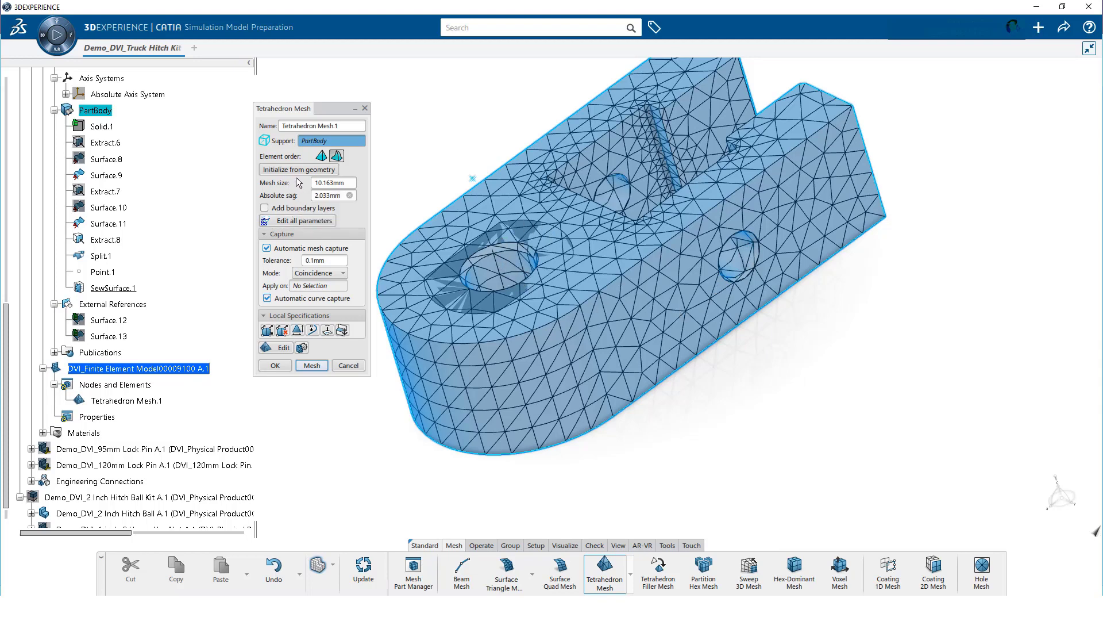
# Step: Set the tetrahedron mesh size to 9.5 mm and the absolute sag to 0.25 mm, and regenerate the mesh
pyautogui.doubleClick(323, 183)
pyautogui.write('9.5')
pyautogui.press('Tab')
pyautogui.write('.')
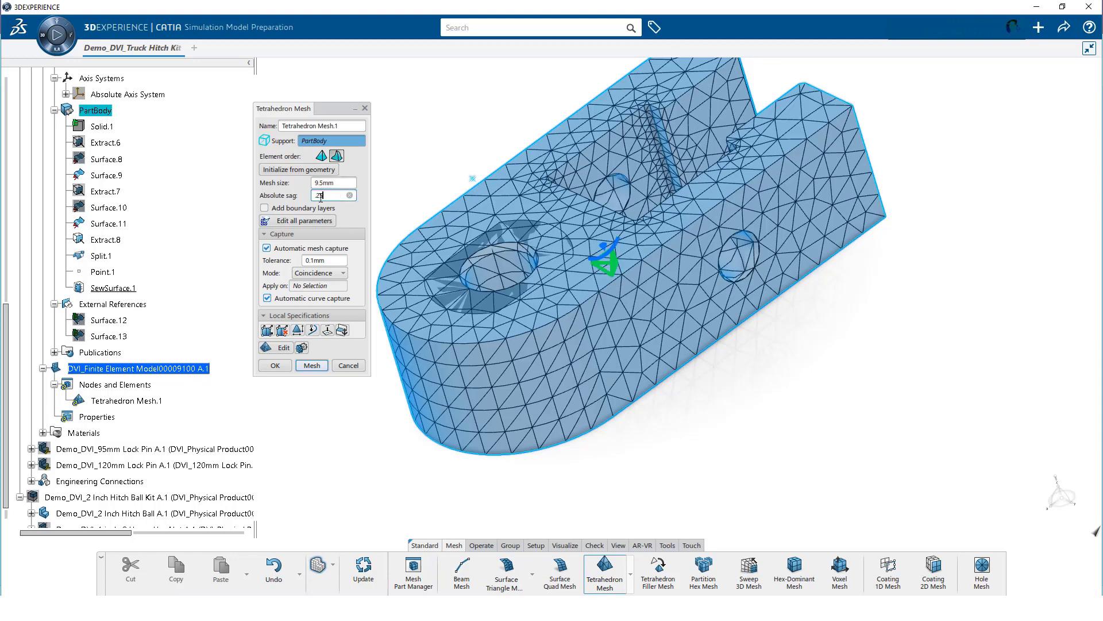
pyautogui.click(310, 366)
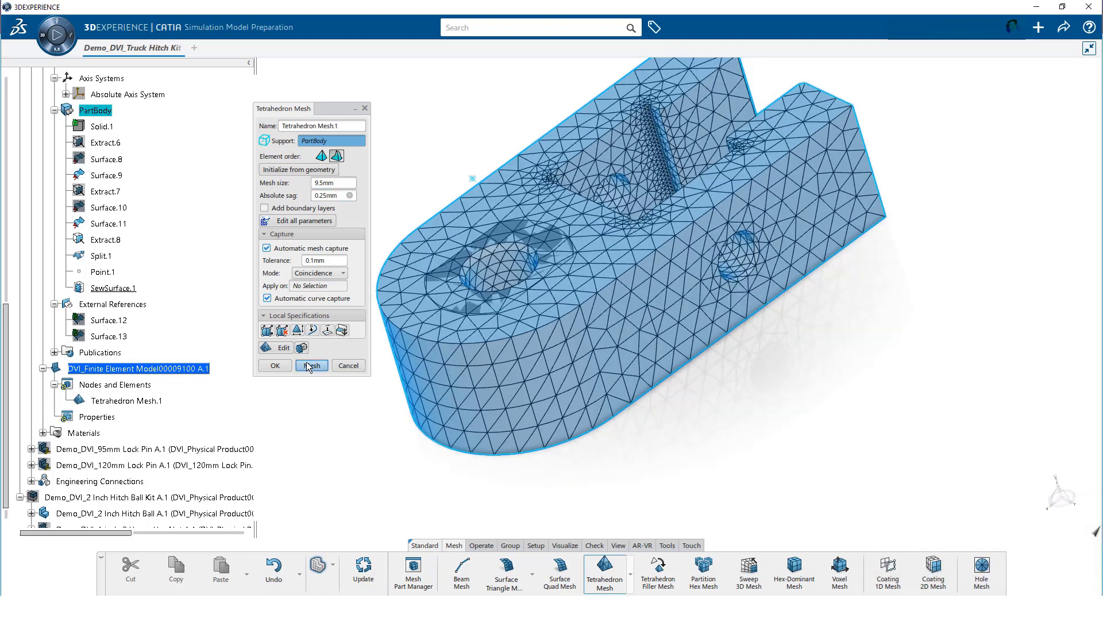
# Step: Hide the flange contact surface Split.1 in the FEA Lug Shape's PartBody
pyautogui.moveTo(756, 372); pyautogui.dragTo(769, 267, button='middle')
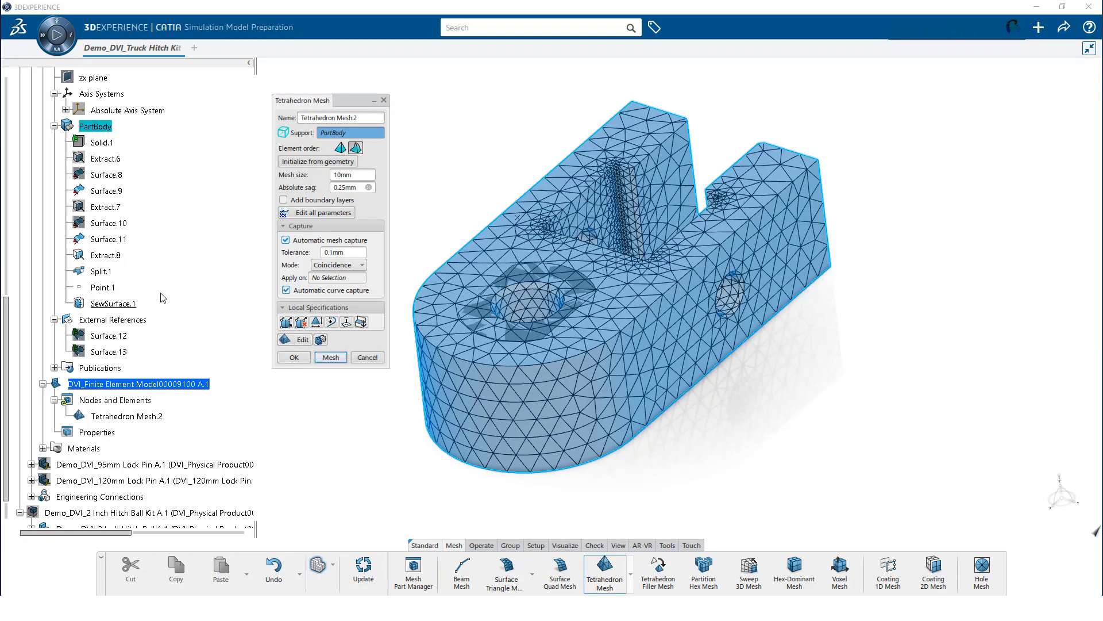
pyautogui.rightClick(102, 257)
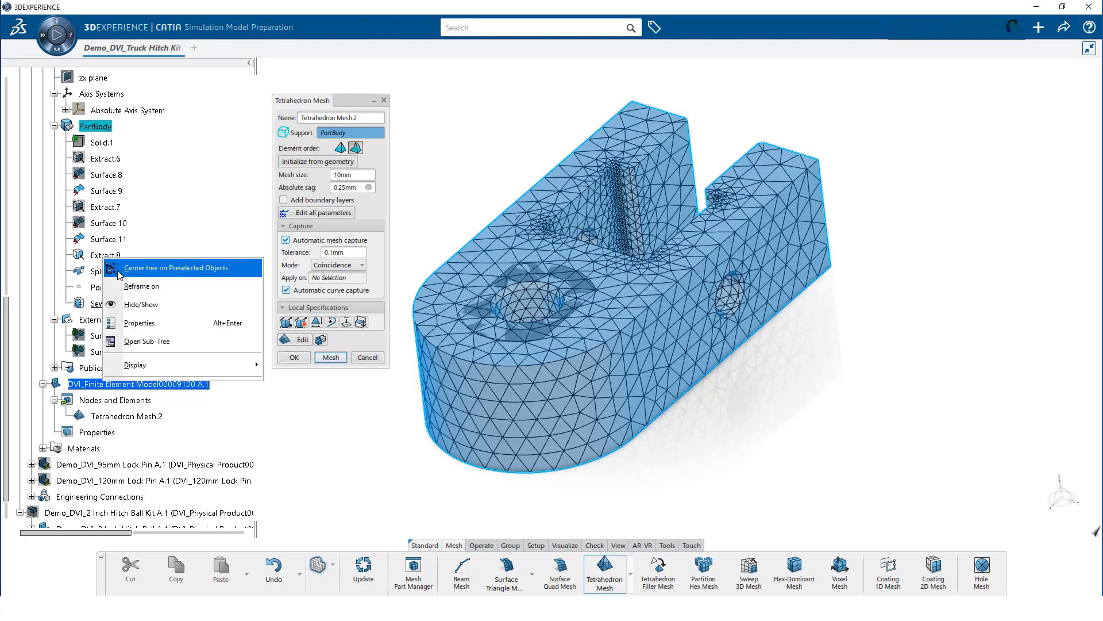
pyautogui.click(139, 305)
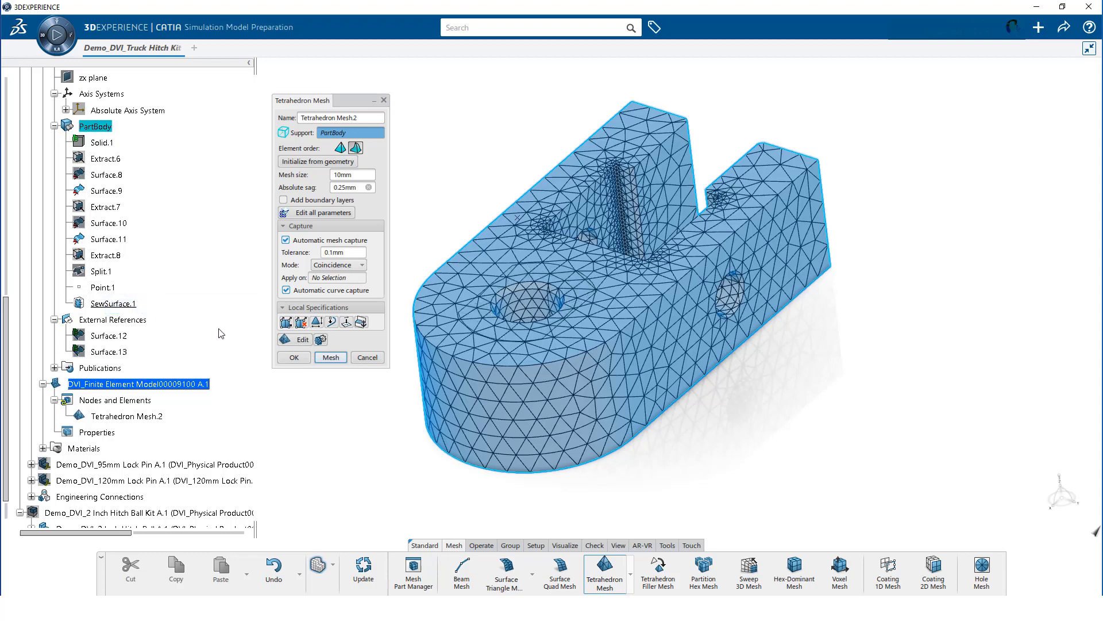
# Step: Enter mesh editing for the tetrahedron mesh and constrain the first straight edge of the contact outline around the hitch-ball hole
pyautogui.click(297, 339)
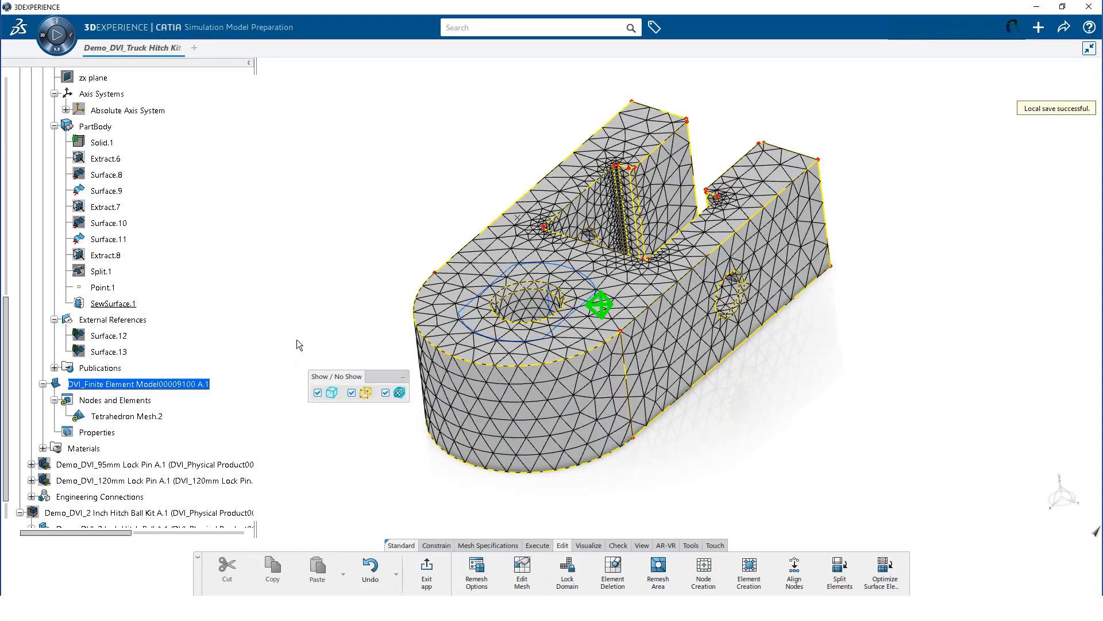
pyautogui.moveTo(538, 284); pyautogui.dragTo(506, 248, button='middle')
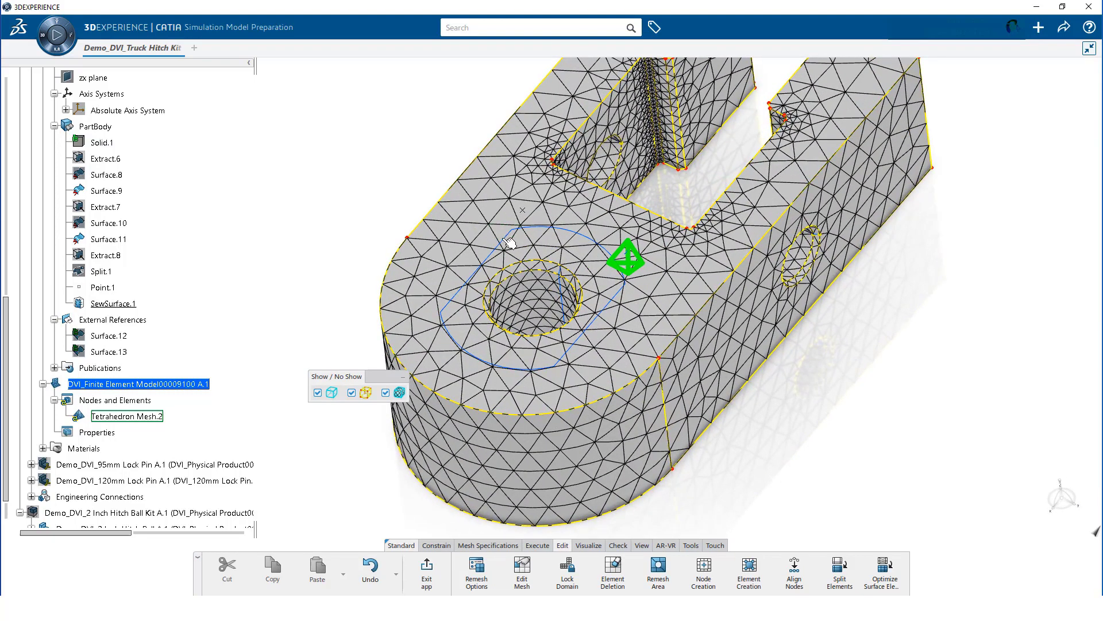
pyautogui.click(510, 244)
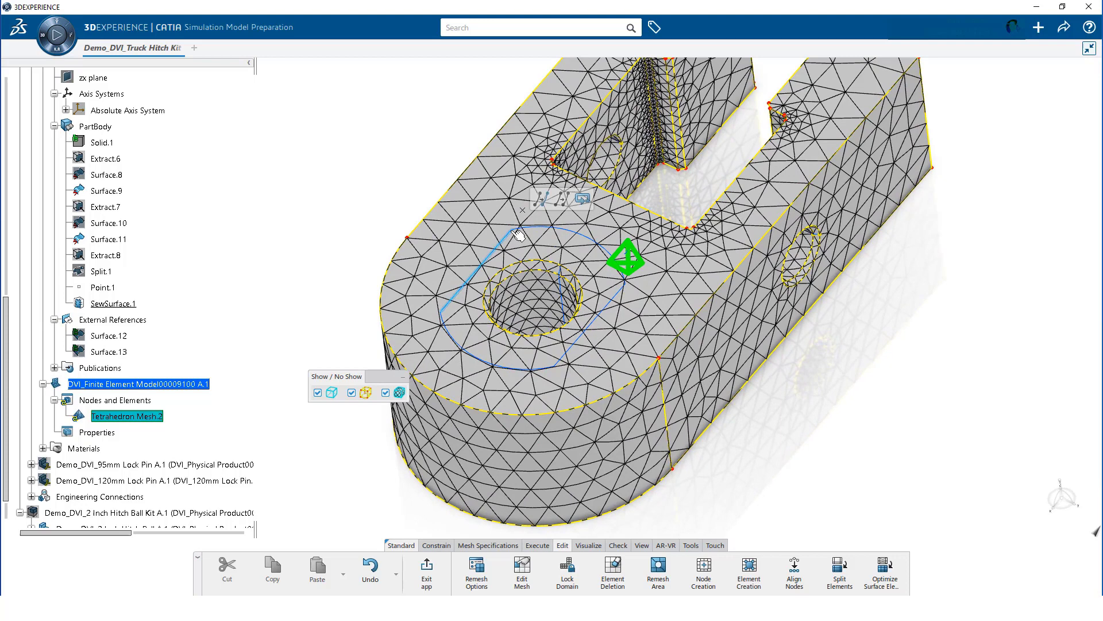
pyautogui.click(544, 201)
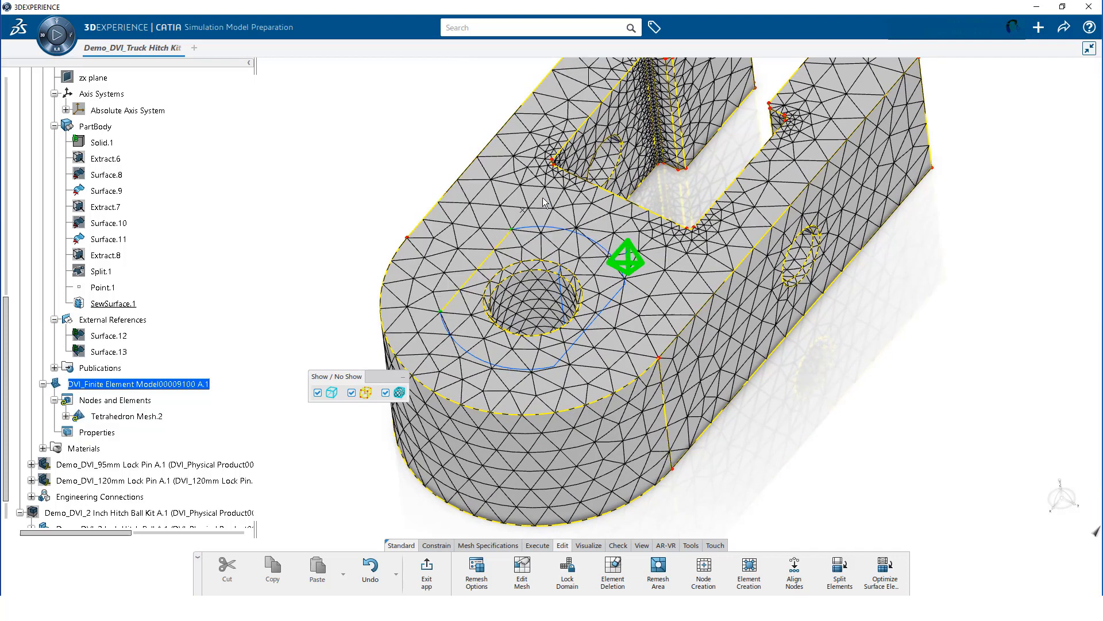
# Step: Hide the mesh display and constrain the contact outline's arc on the lug's rounded-end side
pyautogui.click(385, 392)
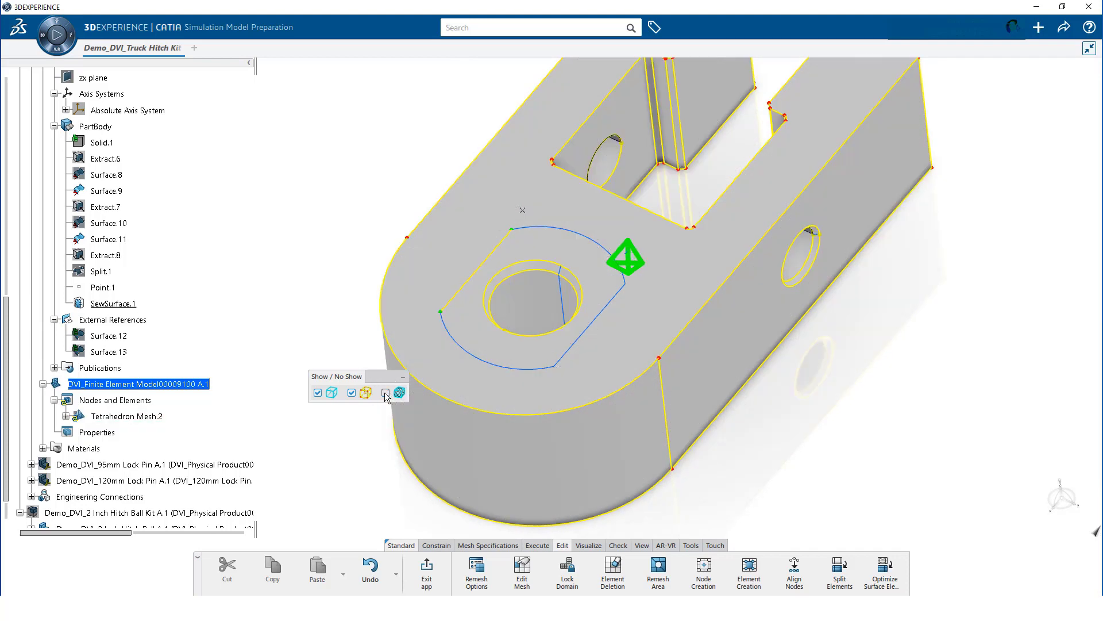
pyautogui.click(480, 360)
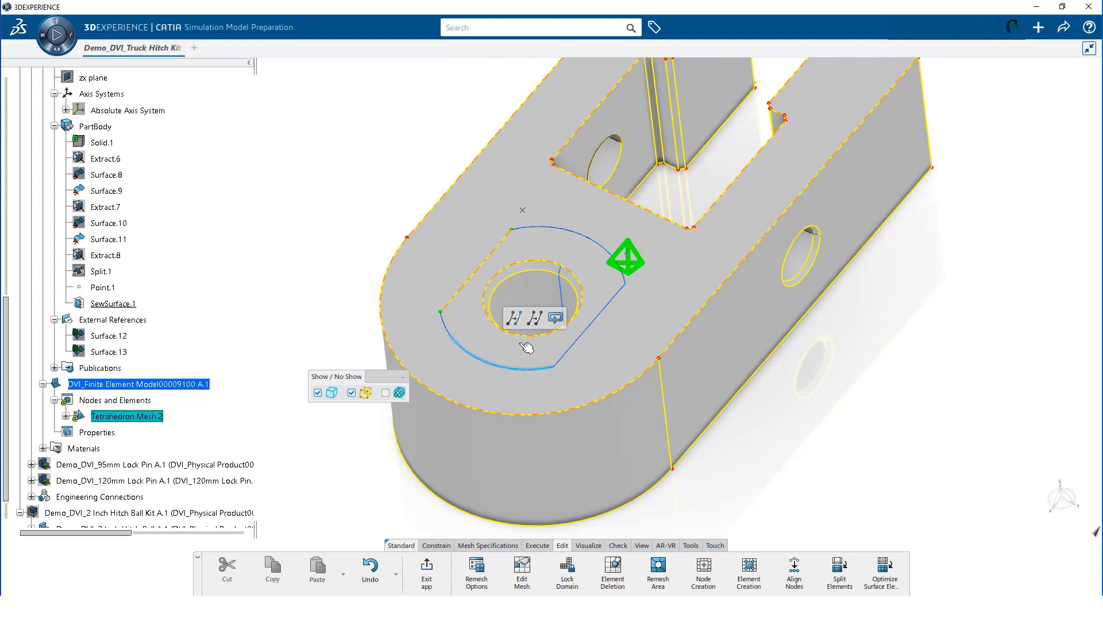
pyautogui.click(451, 328)
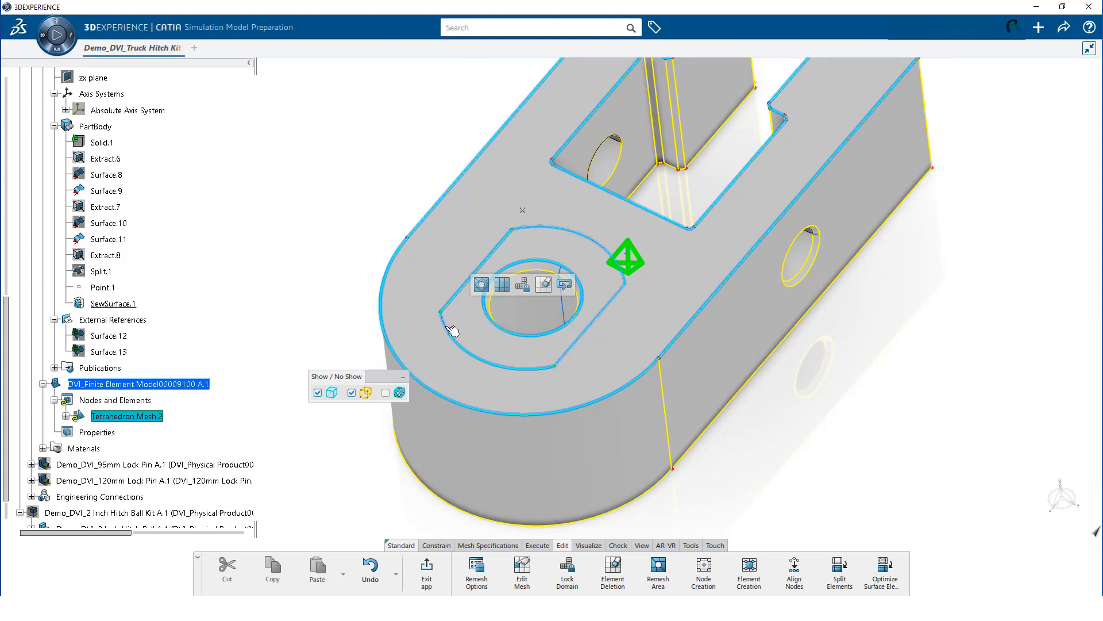
pyautogui.click(450, 327)
pyautogui.click(525, 286)
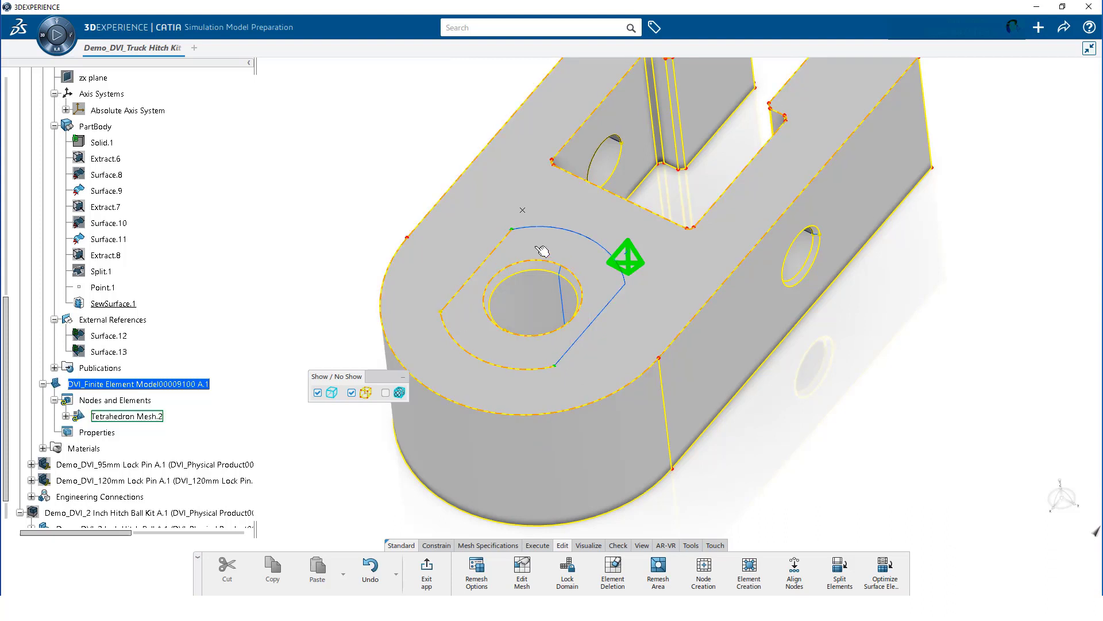
# Step: Constrain the remaining contact outline edges: the slot-side arc, its short end segment and the second straight edge
pyautogui.click(565, 233)
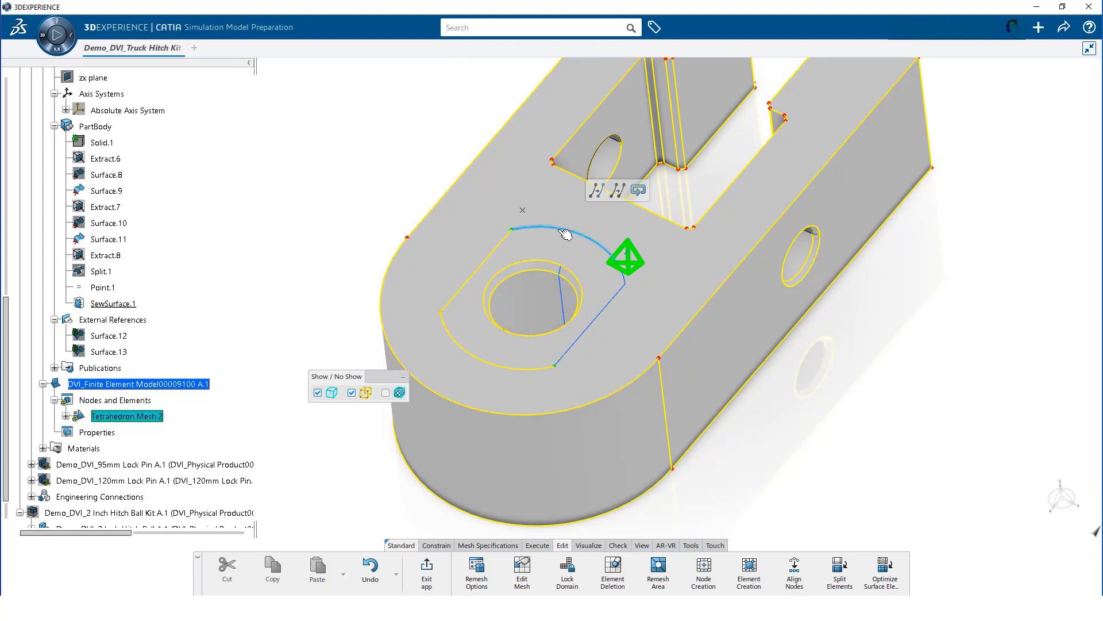
pyautogui.click(602, 190)
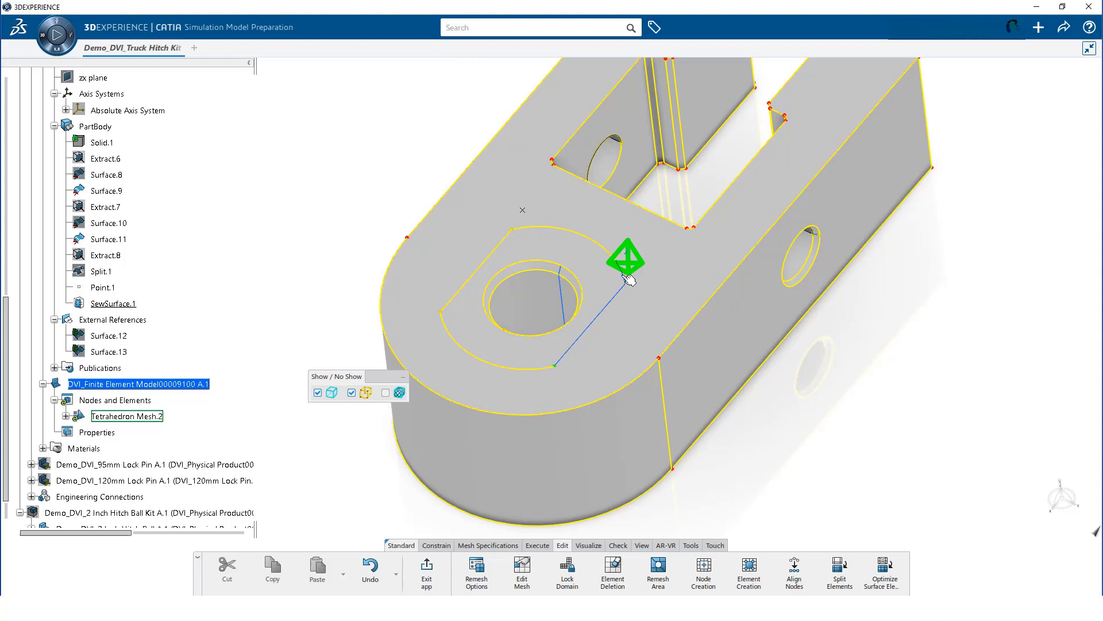
pyautogui.click(629, 279)
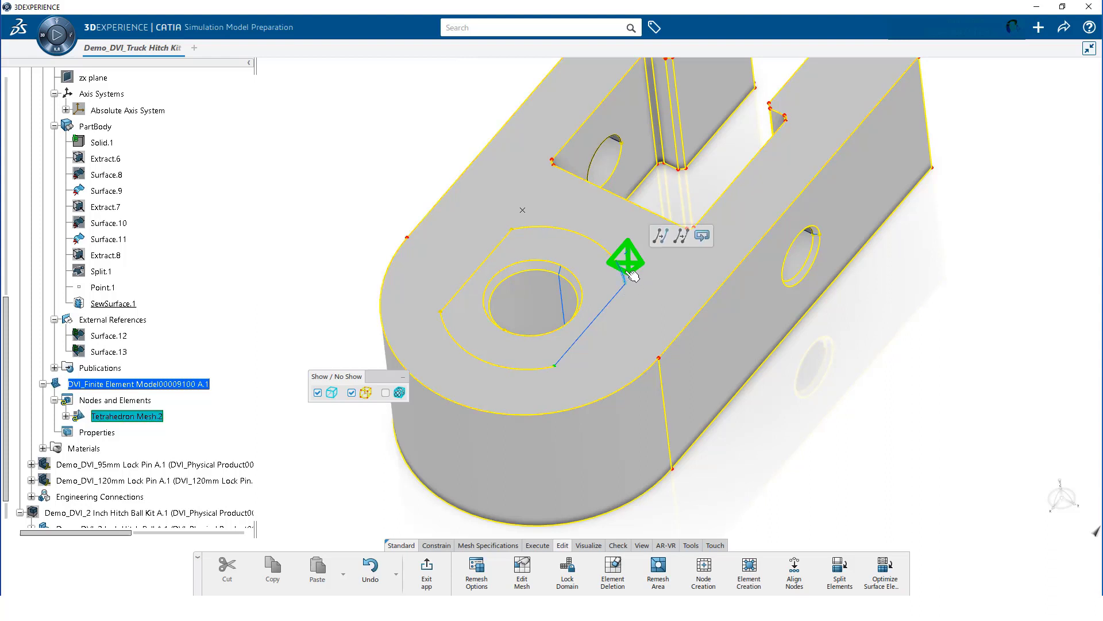
pyautogui.click(660, 236)
pyautogui.click(597, 317)
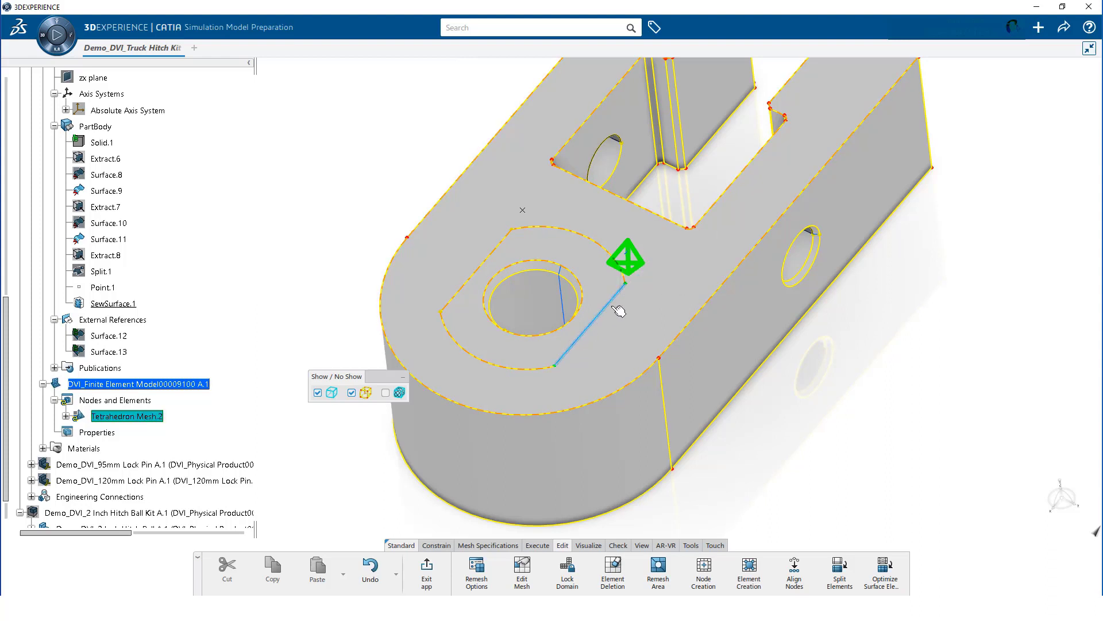
pyautogui.click(597, 323)
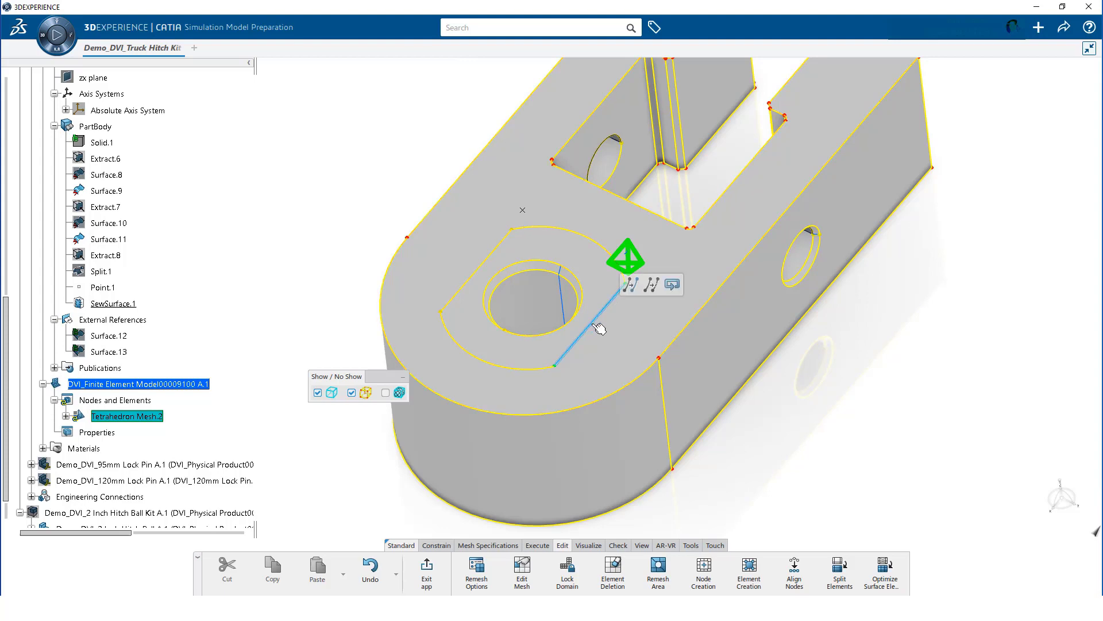
pyautogui.click(629, 285)
# Step: Constrain the seam edge inside each of the two cross-pin holes in the lug's arms
pyautogui.moveTo(734, 429); pyautogui.dragTo(660, 305, button='middle')
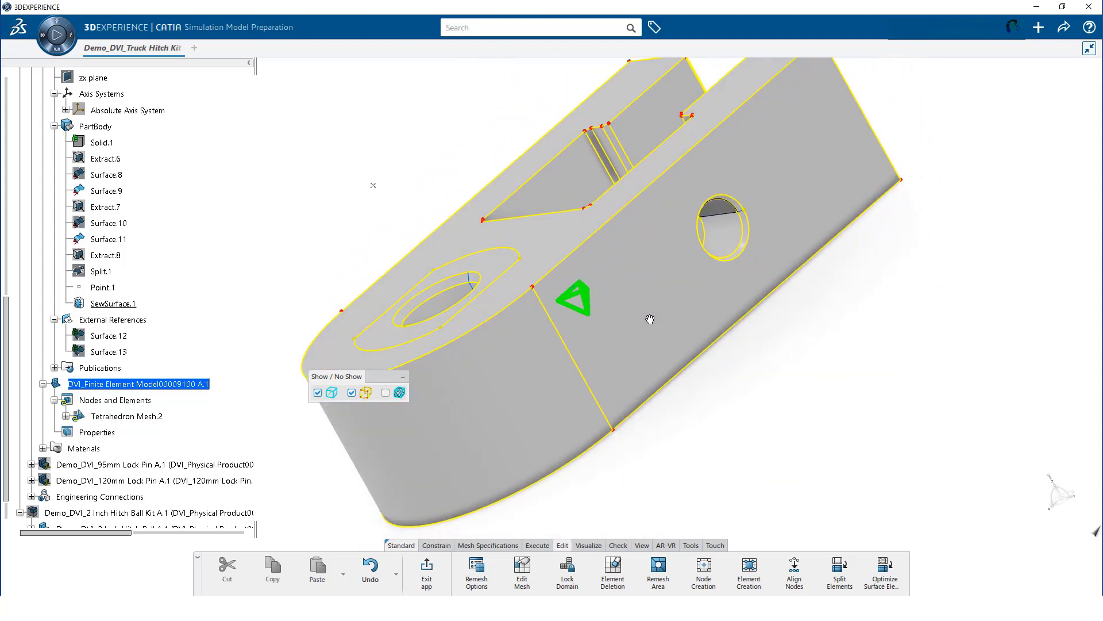
pyautogui.click(731, 216)
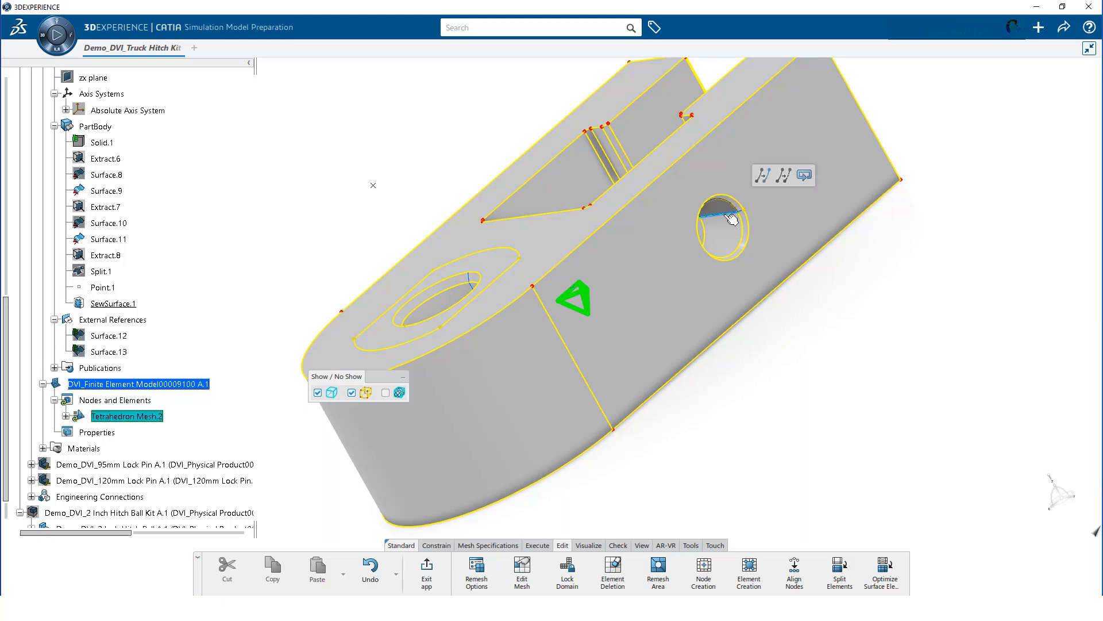
pyautogui.click(765, 180)
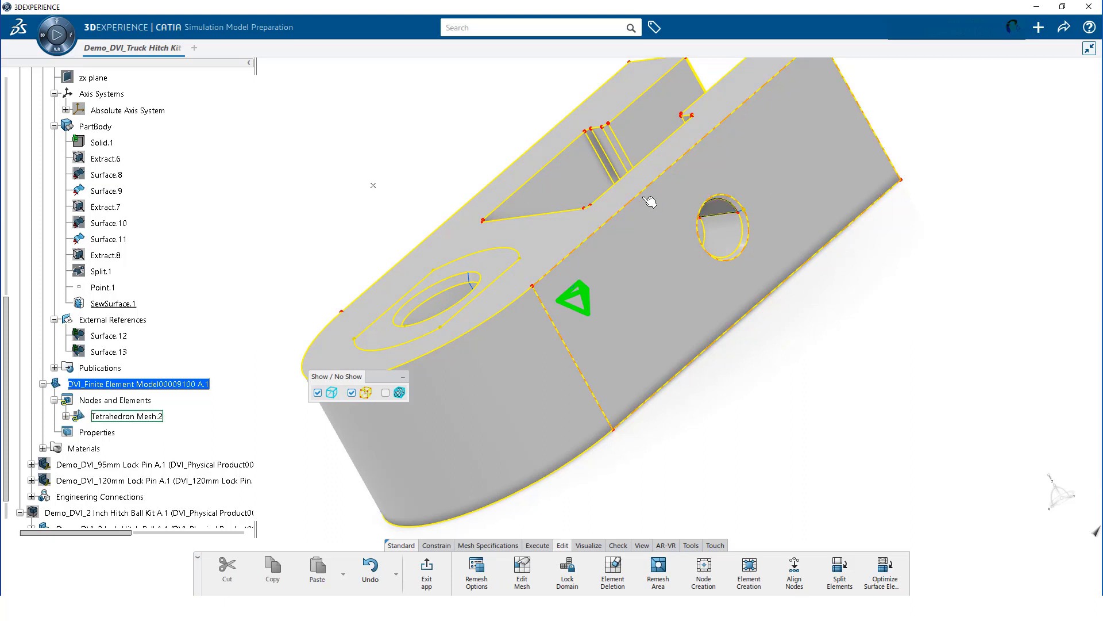
pyautogui.moveTo(647, 204); pyautogui.dragTo(506, 177, button='middle')
pyautogui.click(584, 155)
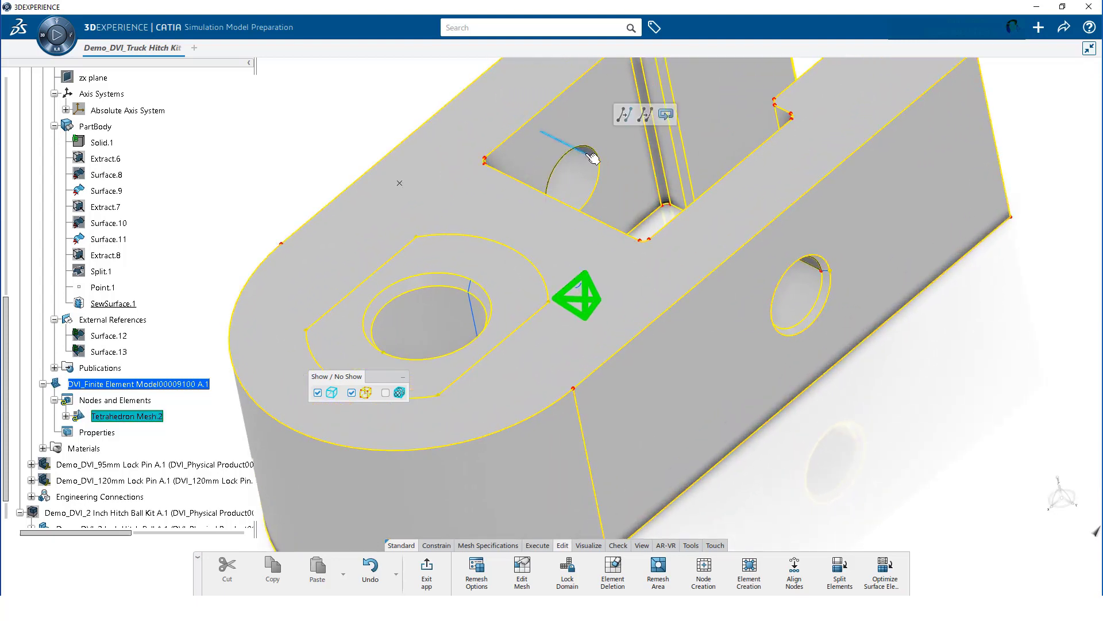
pyautogui.click(628, 115)
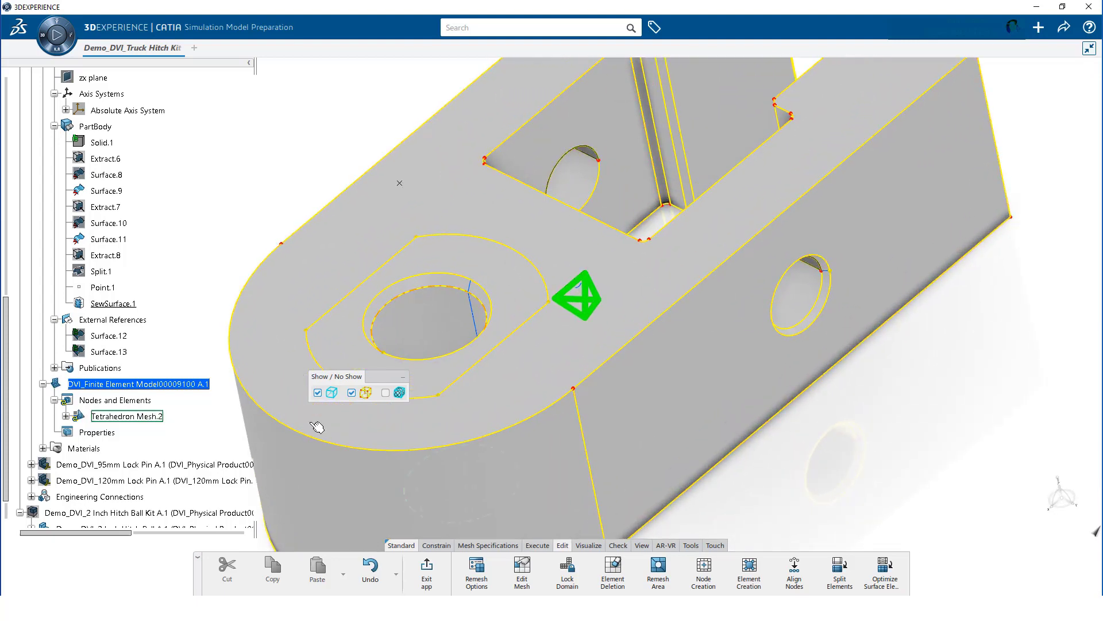
# Step: Redisplay the mesh, leave mesh editing and update the edited mesh part with the new edge constraints
pyautogui.click(386, 392)
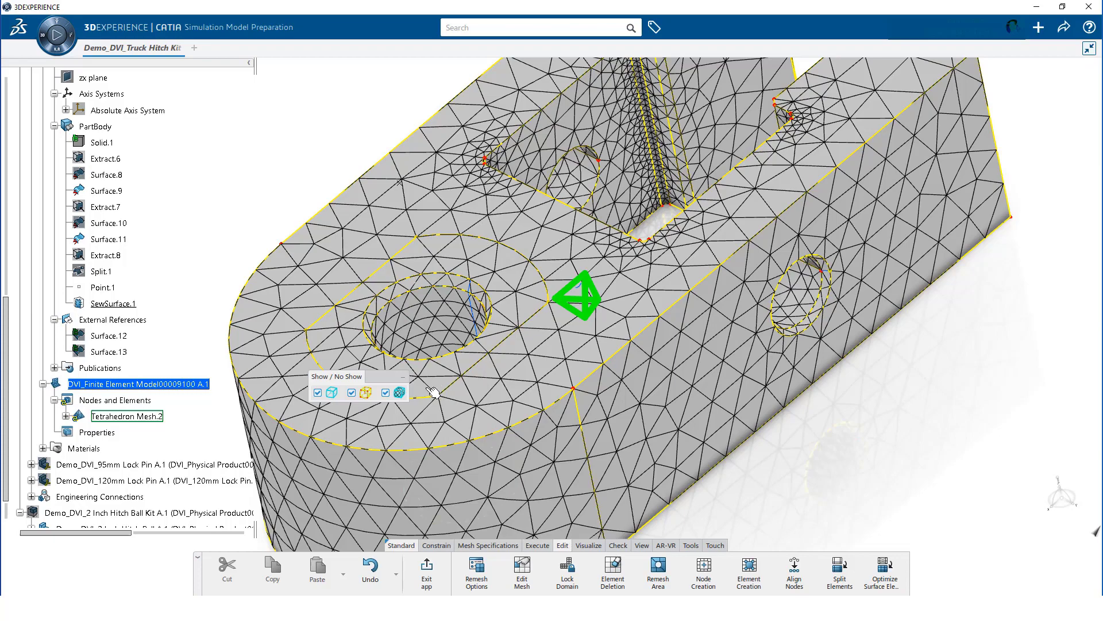
pyautogui.moveTo(574, 376); pyautogui.dragTo(536, 436, button='middle')
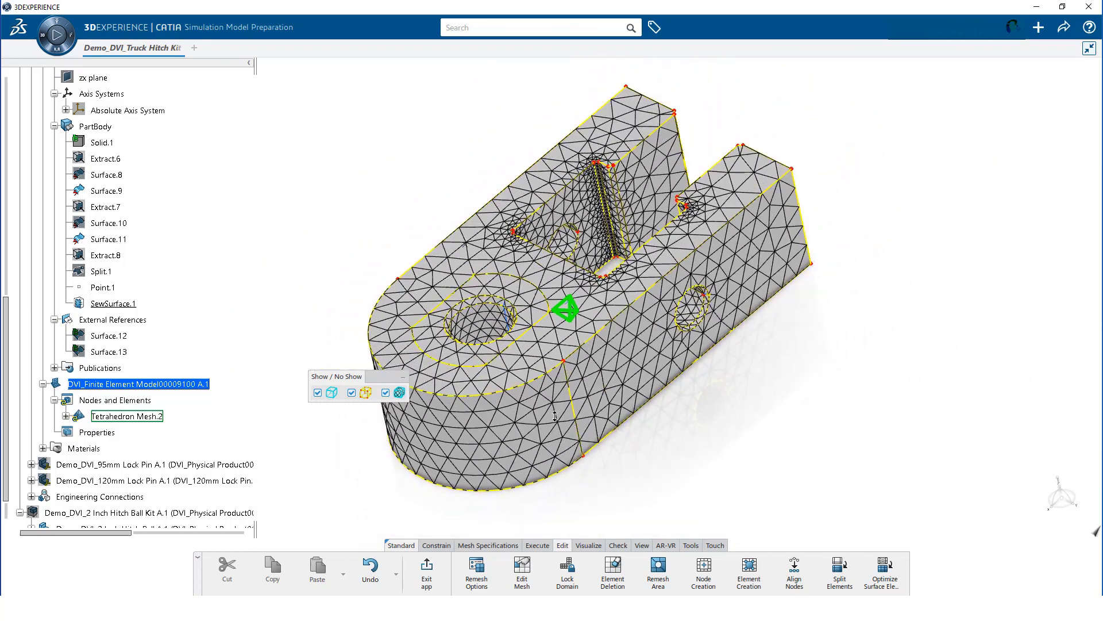
pyautogui.click(427, 569)
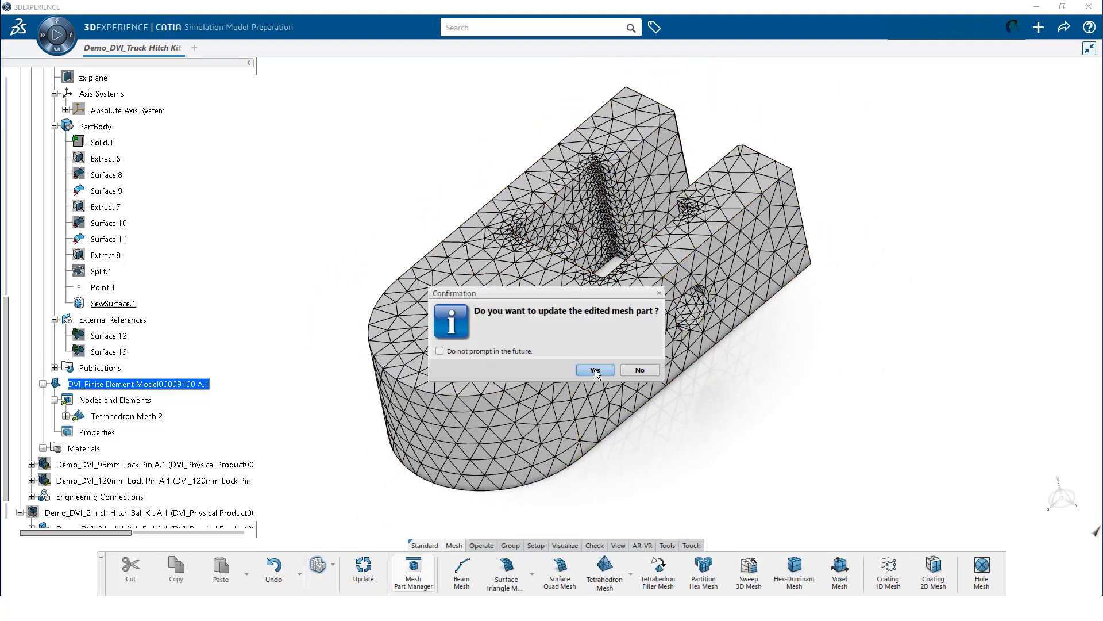
pyautogui.click(594, 369)
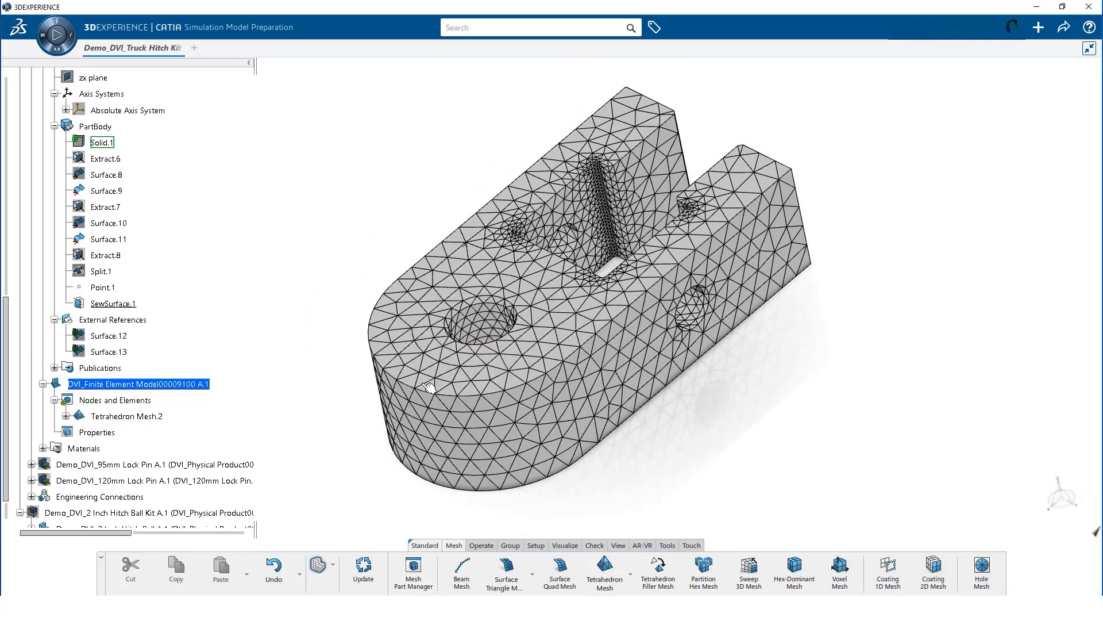
pyautogui.click(360, 571)
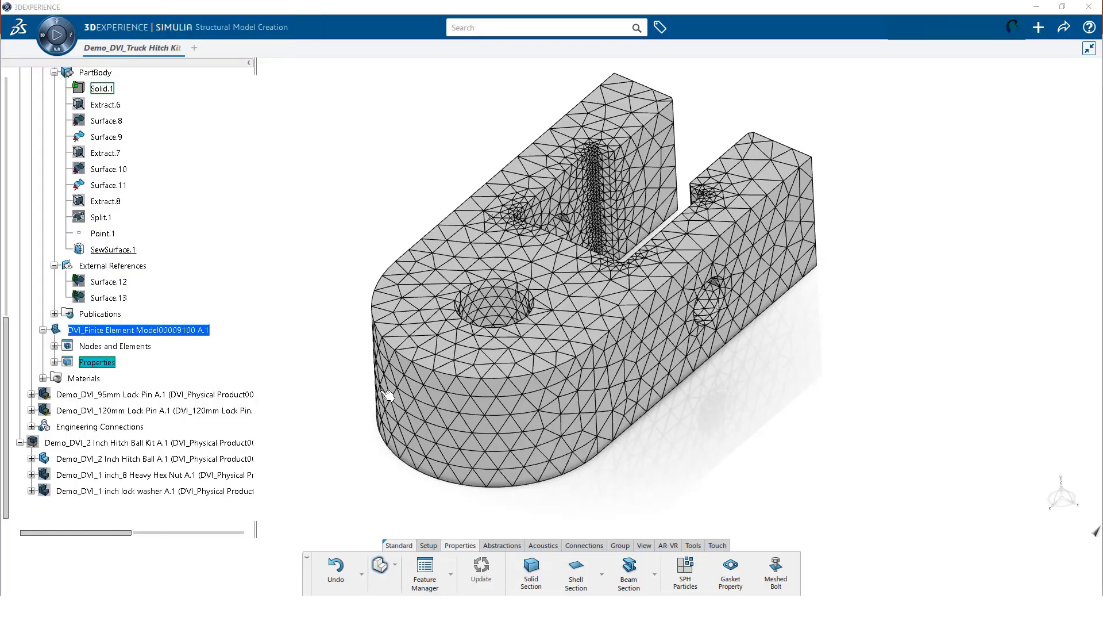
# Step: Expand the finite element model's Nodes and Elements and open Tetrahedron Mesh.2 for editing
pyautogui.click(54, 346)
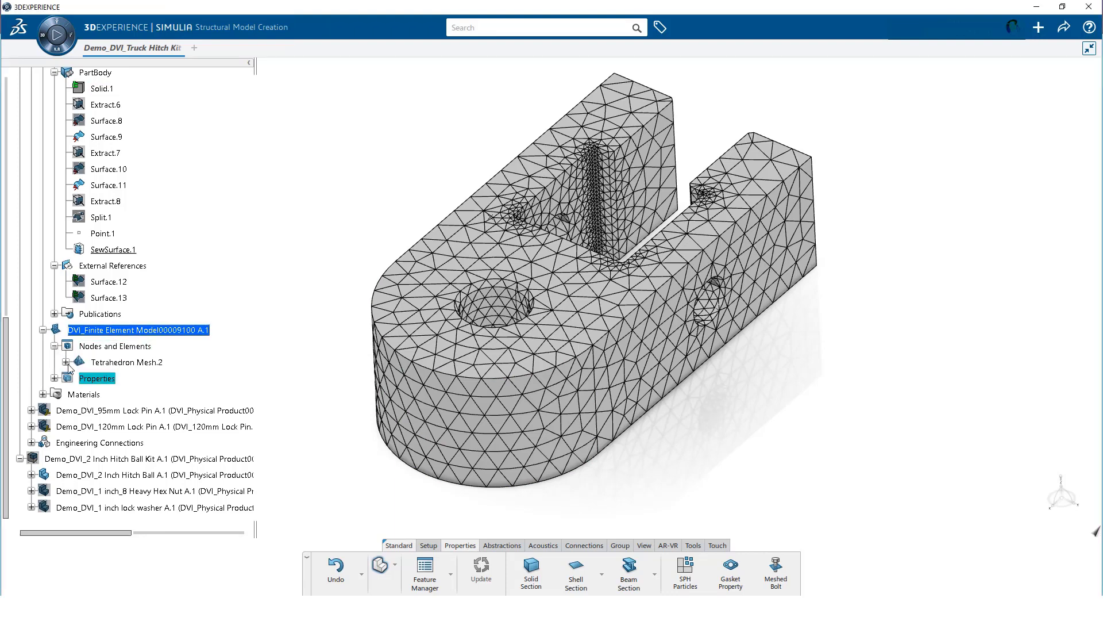
pyautogui.click(66, 362)
pyautogui.rightClick(123, 363)
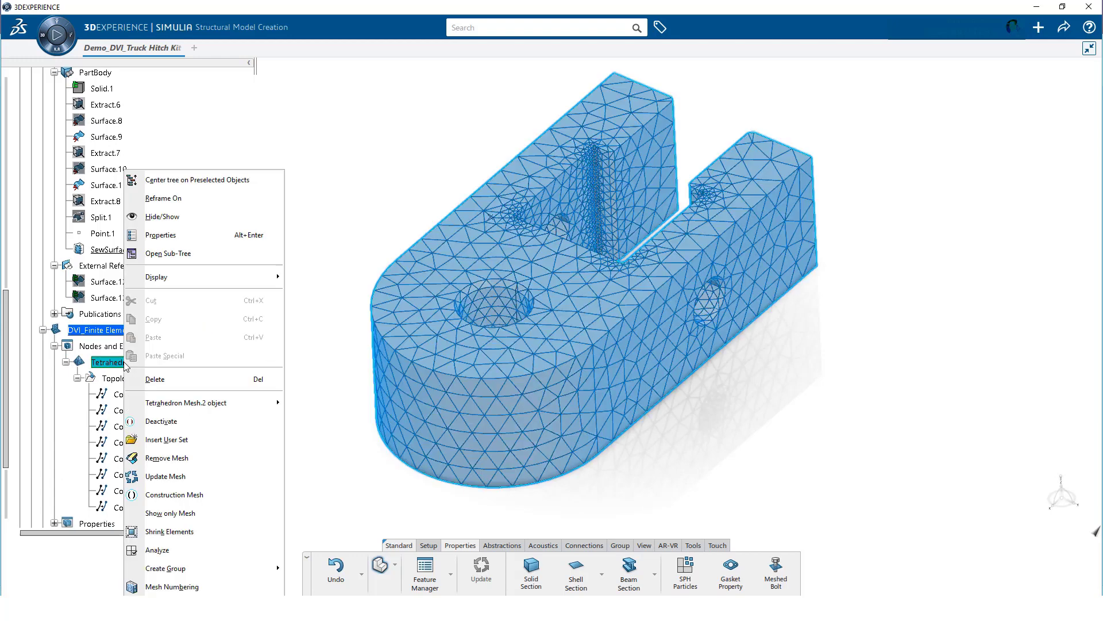
pyautogui.moveTo(246, 408)
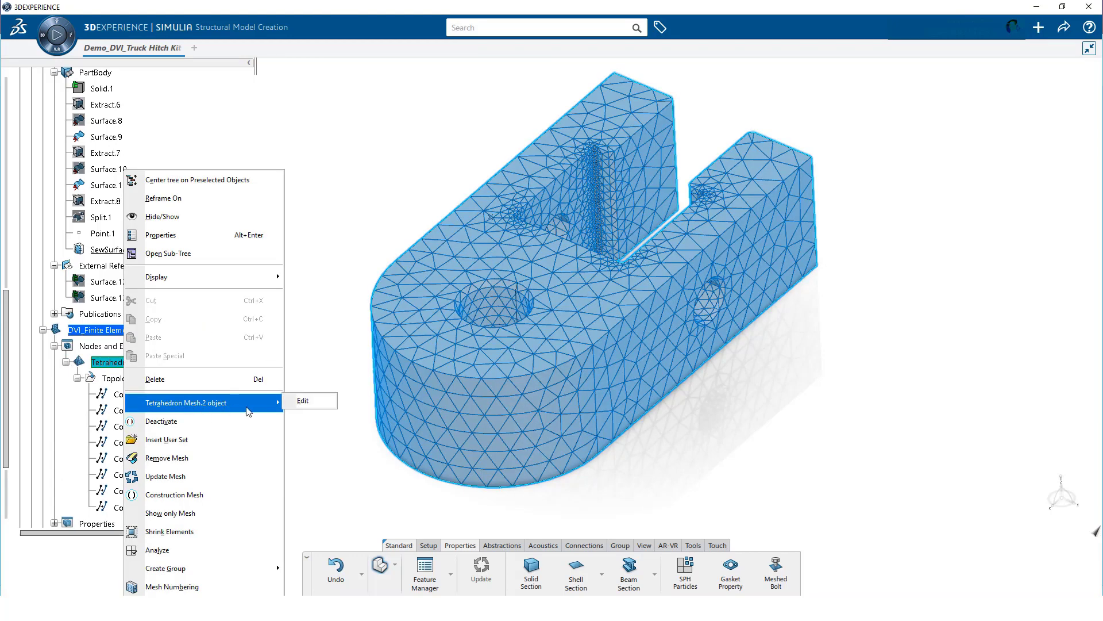
pyautogui.click(303, 401)
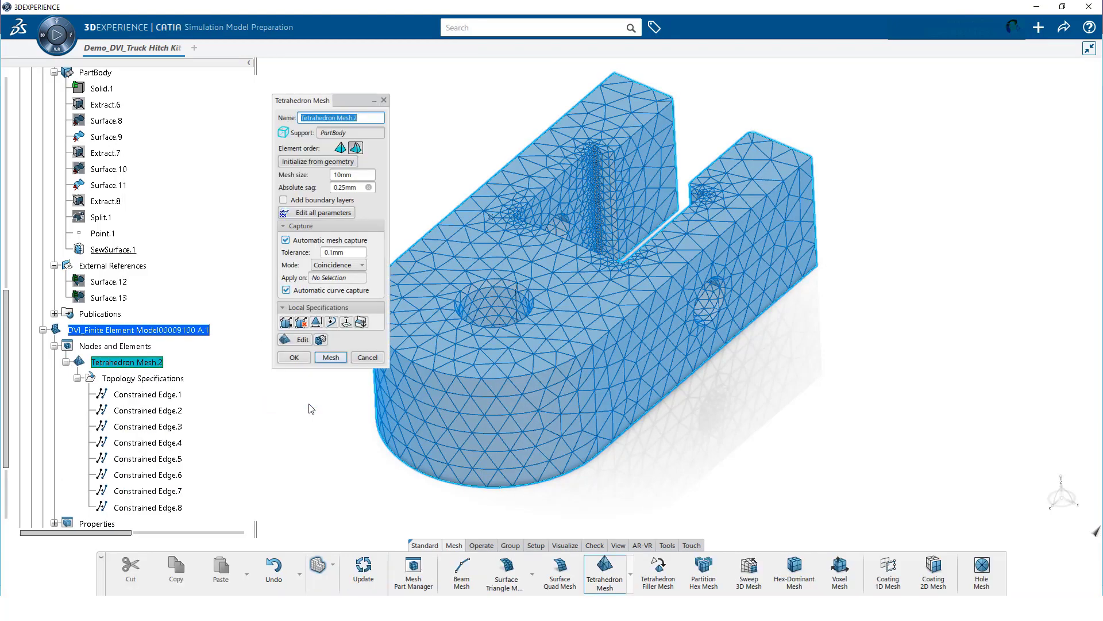
# Step: Add a local mesh size of 0.5 mm on the four narrow corner faces of the lug's slot
pyautogui.click(318, 323)
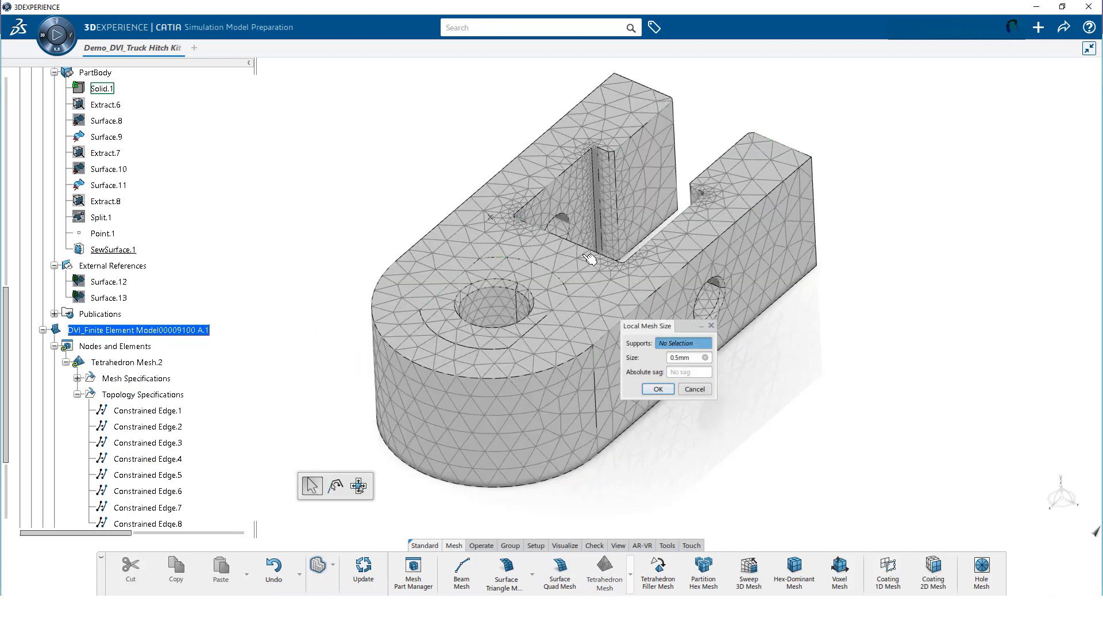
pyautogui.moveTo(574, 294); pyautogui.dragTo(315, 236, button='middle')
pyautogui.click(627, 244)
pyautogui.click(689, 254)
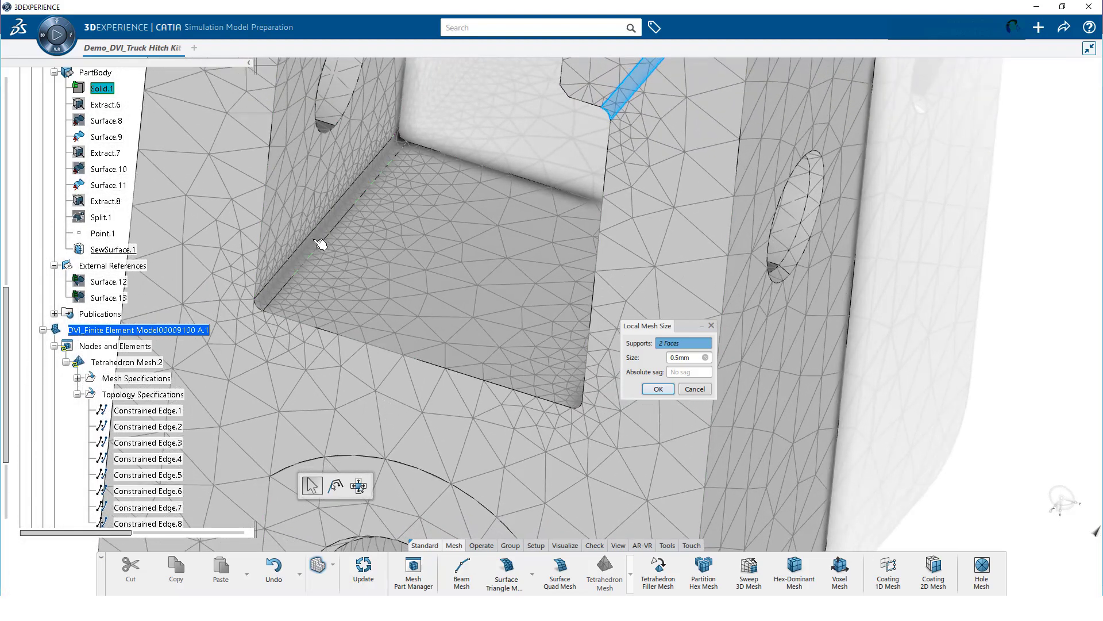
pyautogui.click(319, 243)
pyautogui.moveTo(461, 288); pyautogui.dragTo(596, 294, button='middle')
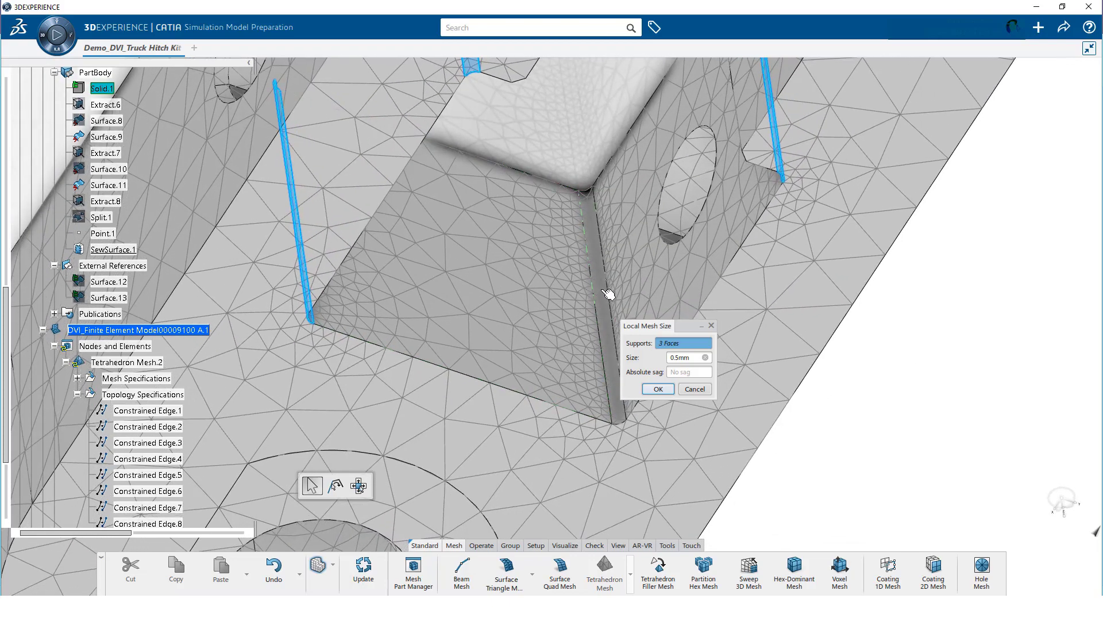
pyautogui.click(607, 293)
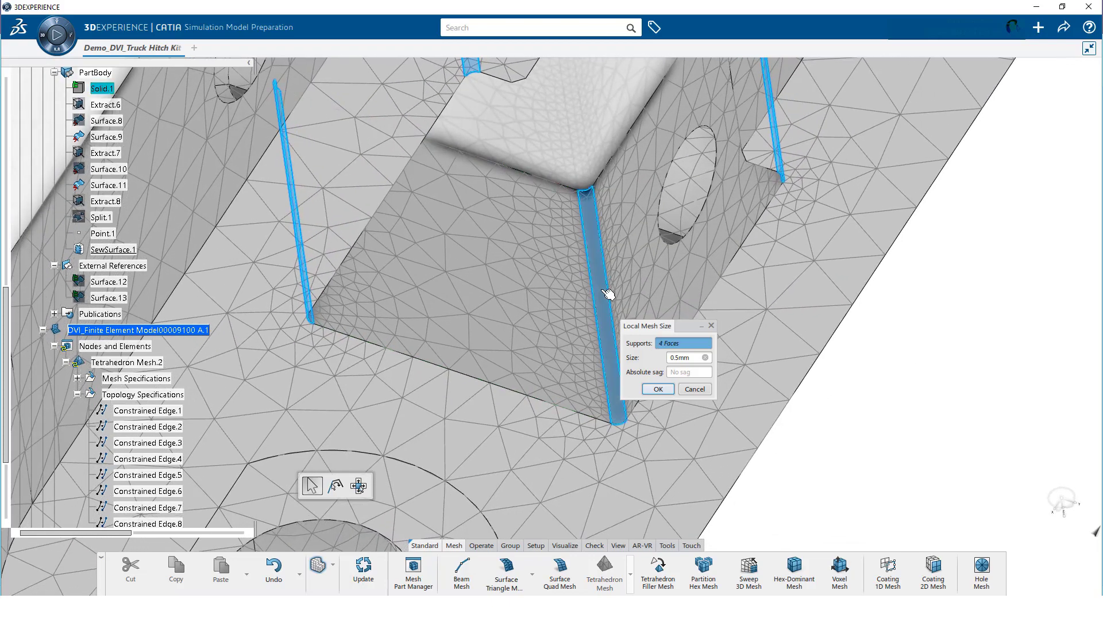
pyautogui.click(659, 389)
# Step: Regenerate the tetrahedron mesh with the refined slot corners, inspect it and accept the mesh definition
pyautogui.click(331, 358)
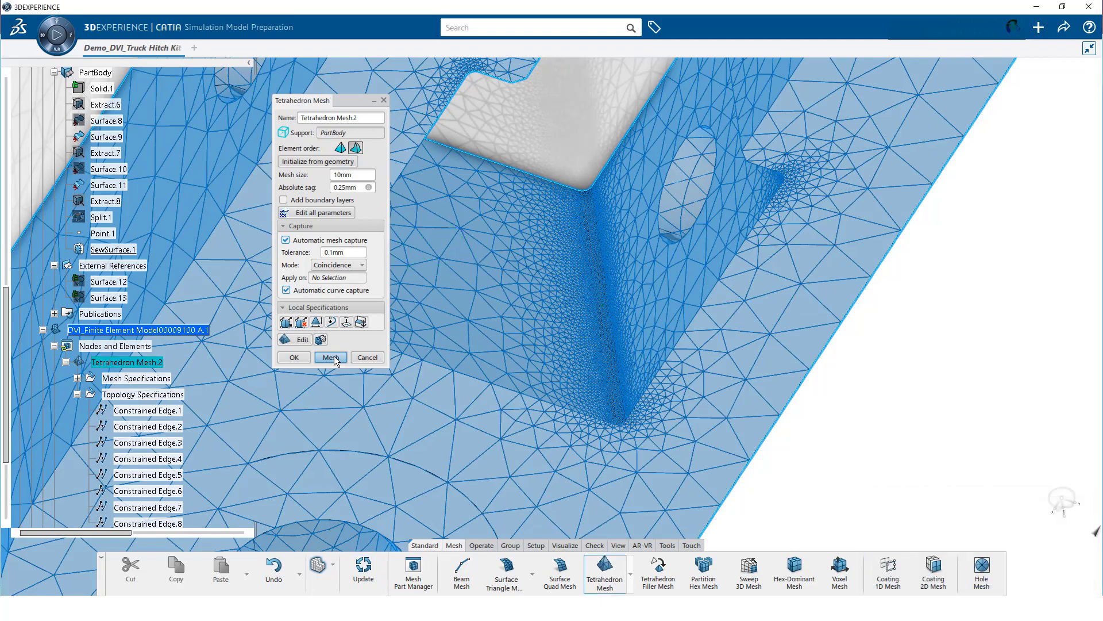
pyautogui.scroll(-5, 533, 362)
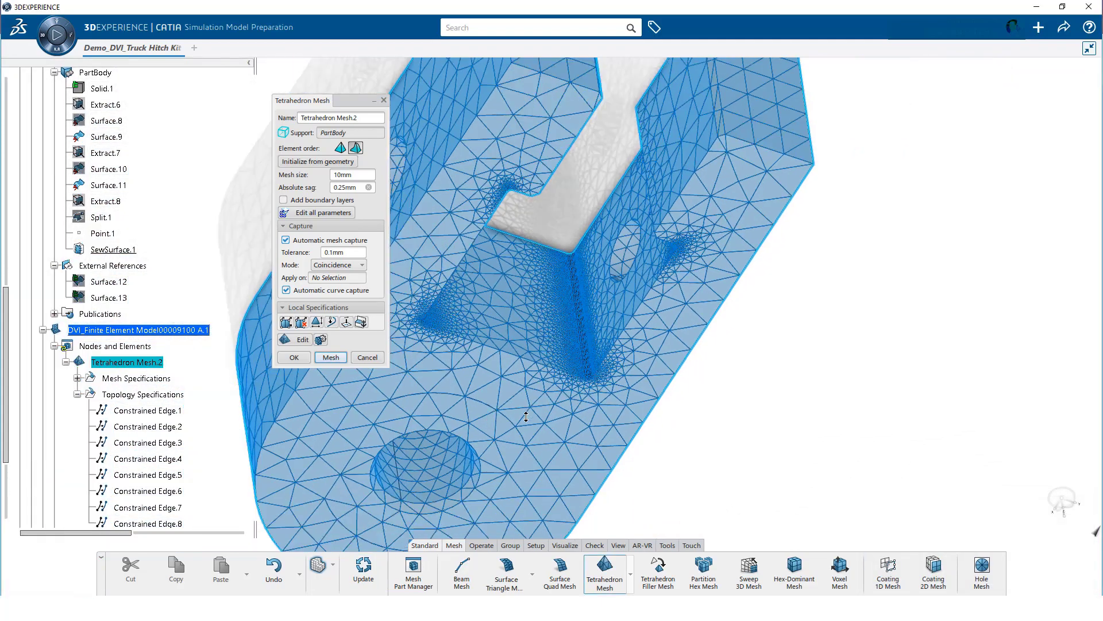
pyautogui.moveTo(527, 396); pyautogui.dragTo(517, 109, button='middle')
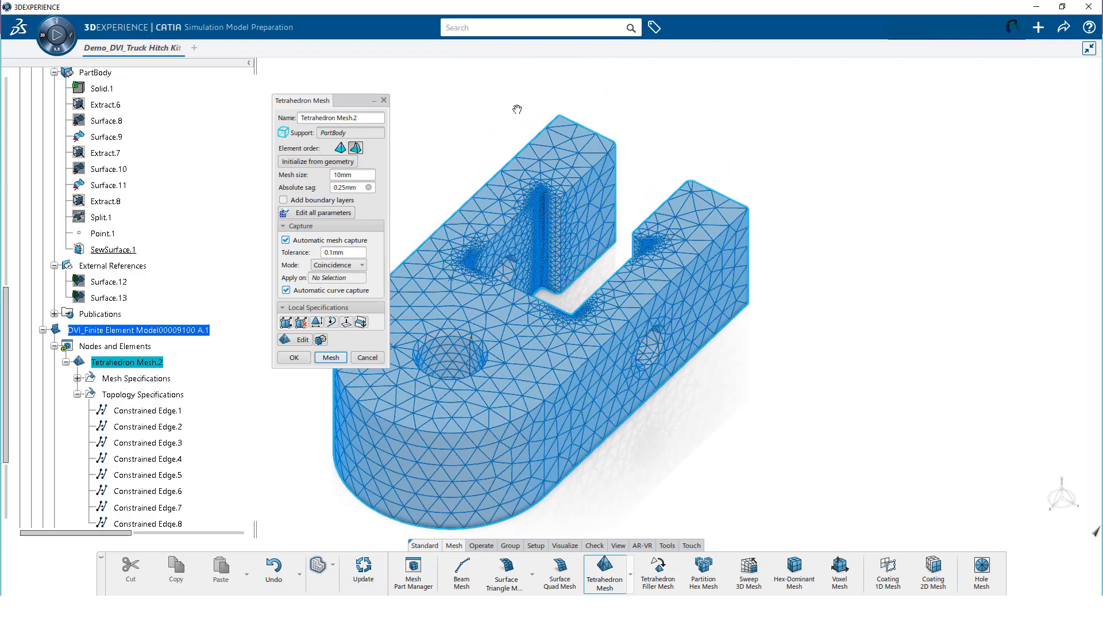
pyautogui.click(290, 358)
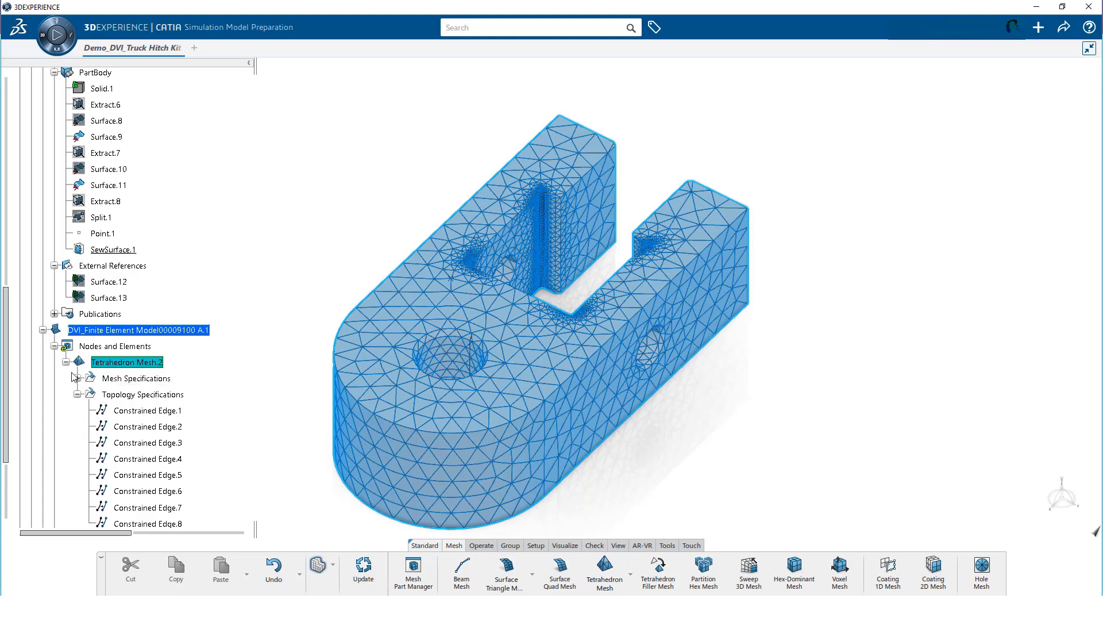
# Step: Update the lug's finite element model and switch from mesh creation to structural model creation
pyautogui.scroll(-2, 66, 369)
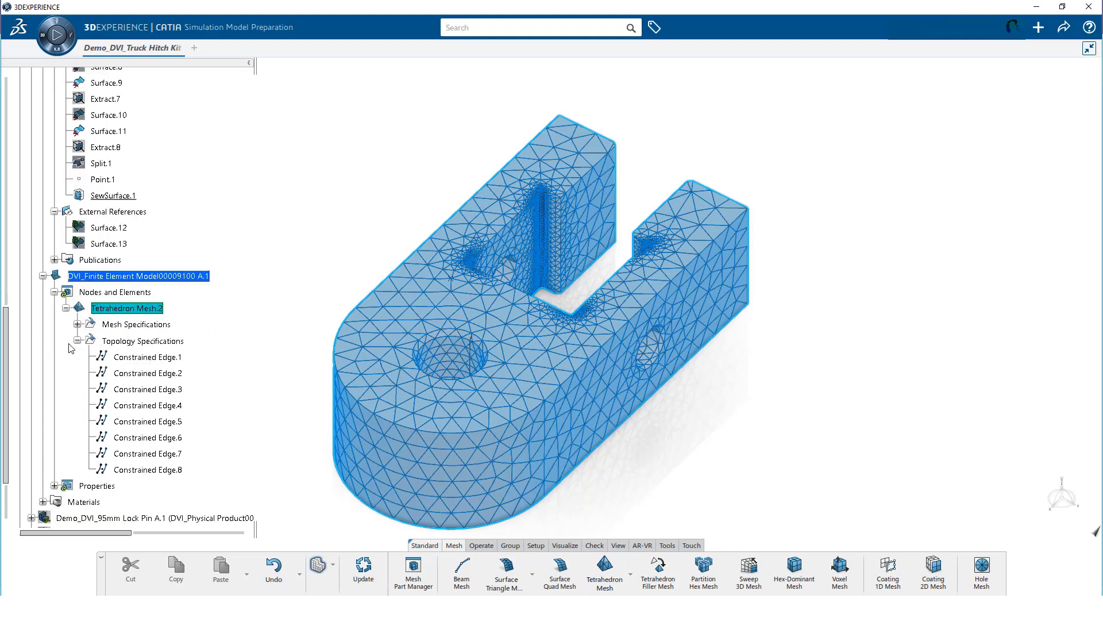
pyautogui.click(362, 568)
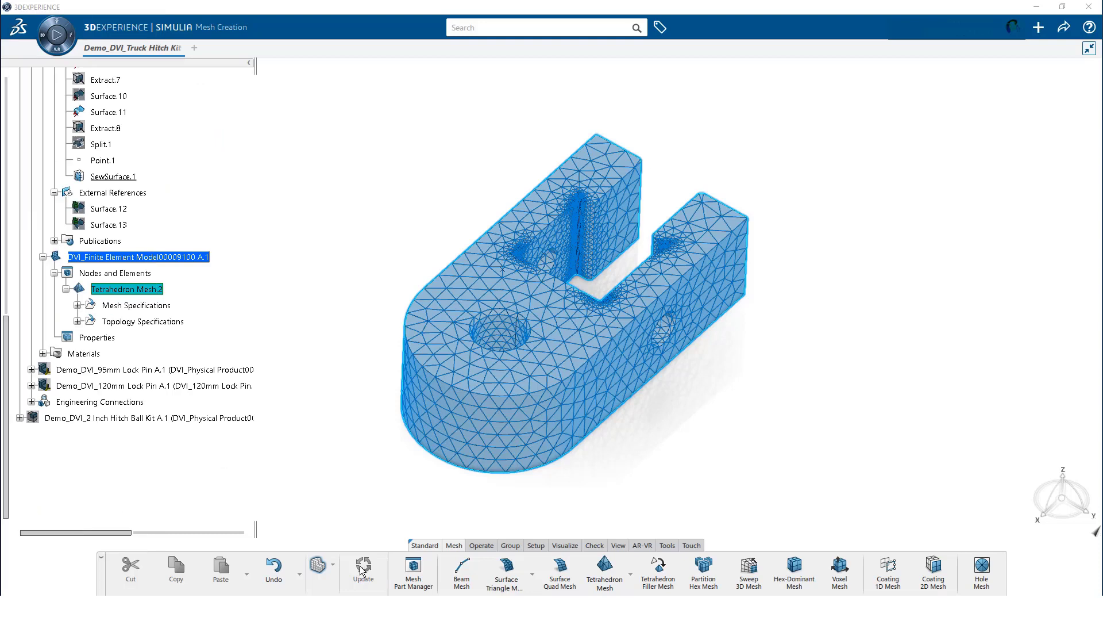
pyautogui.click(332, 566)
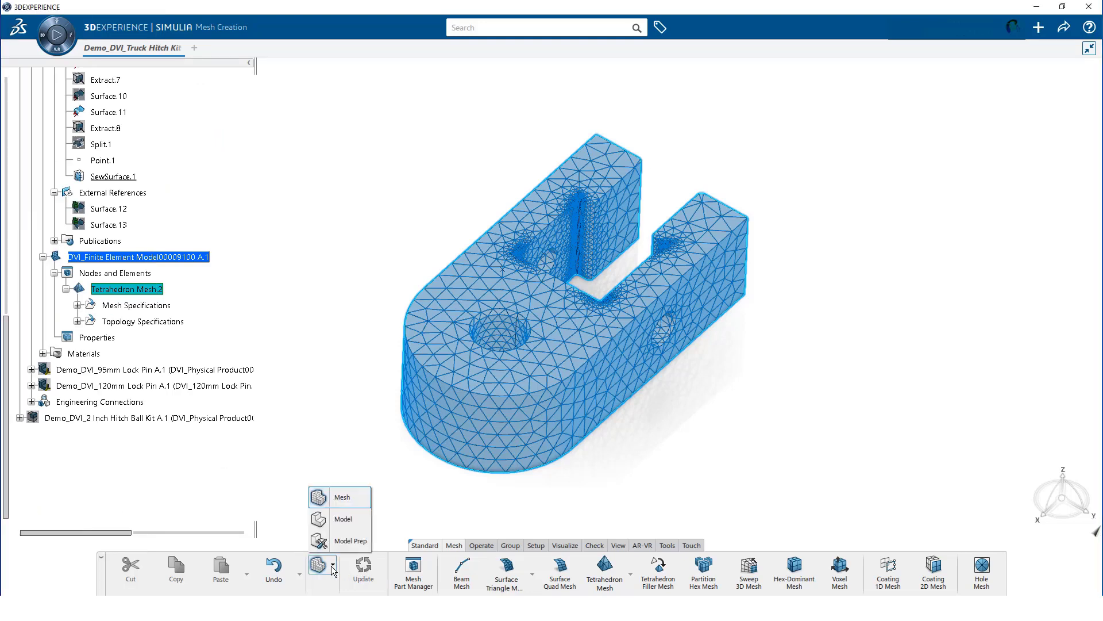
pyautogui.click(339, 519)
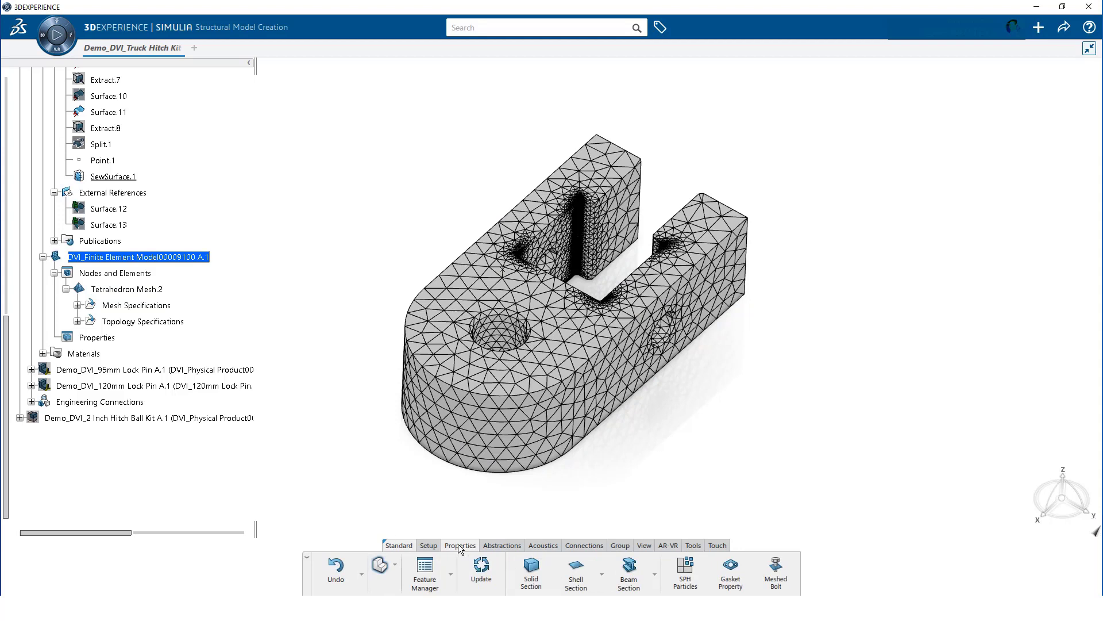
# Step: Create a solid section named Lug Elem Sect supported on the lug's PartBody and update the finite element model
pyautogui.click(533, 569)
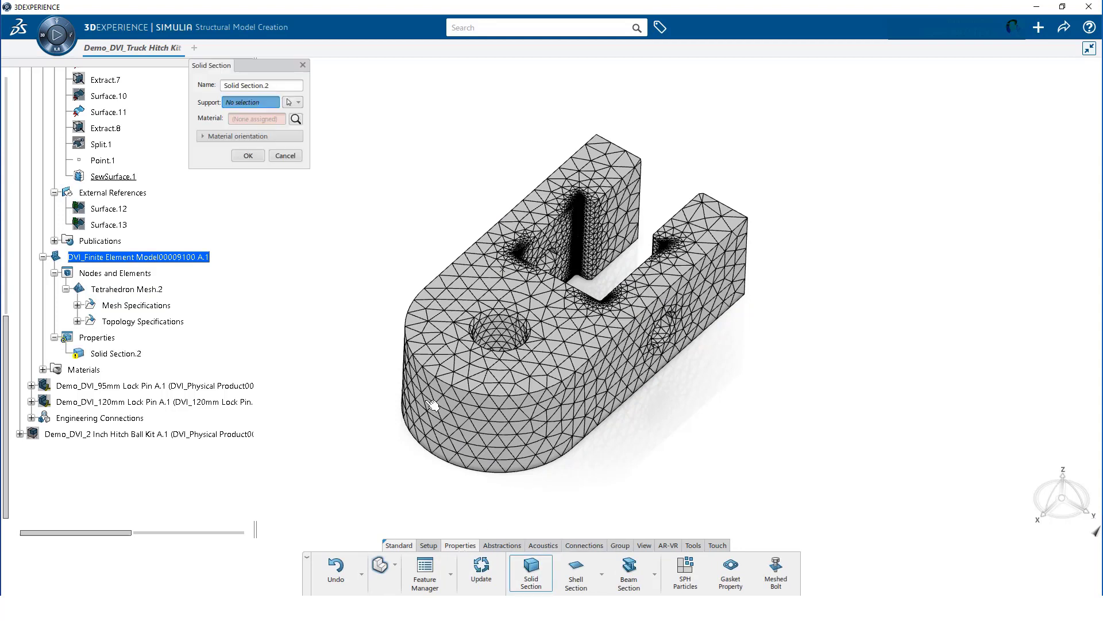
pyautogui.scroll(2, 121, 175)
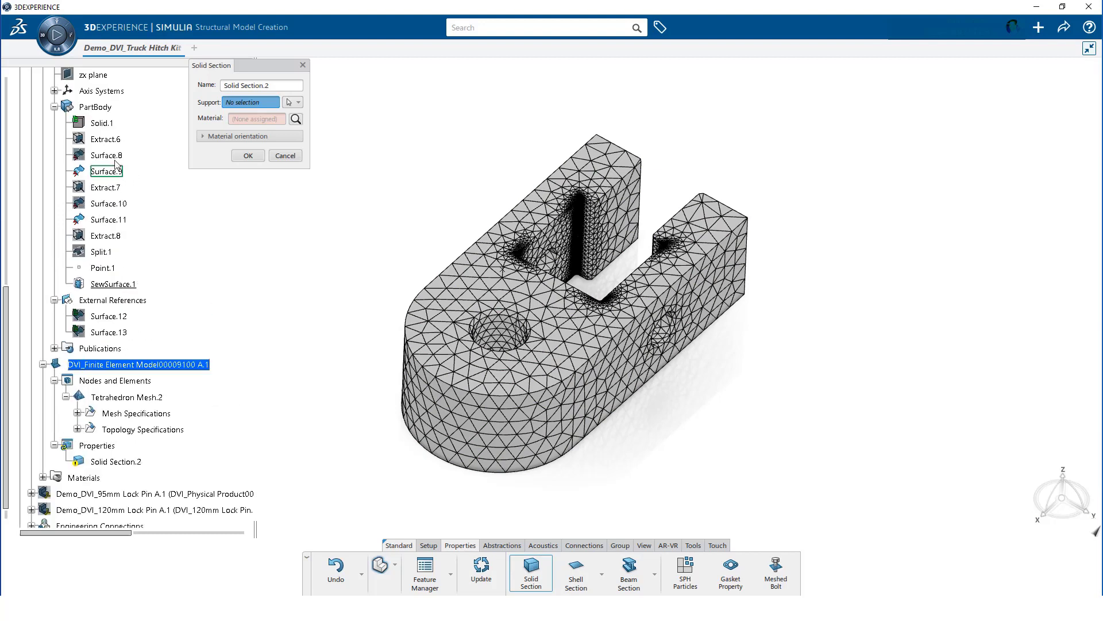
pyautogui.click(114, 109)
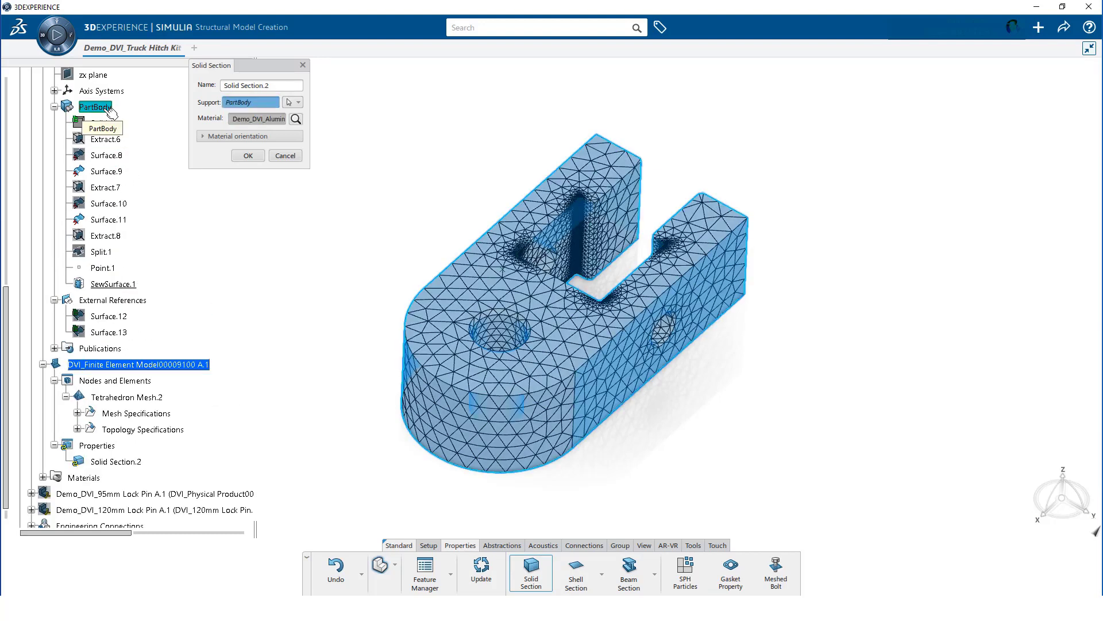
pyautogui.write('Lug Elem Sect')
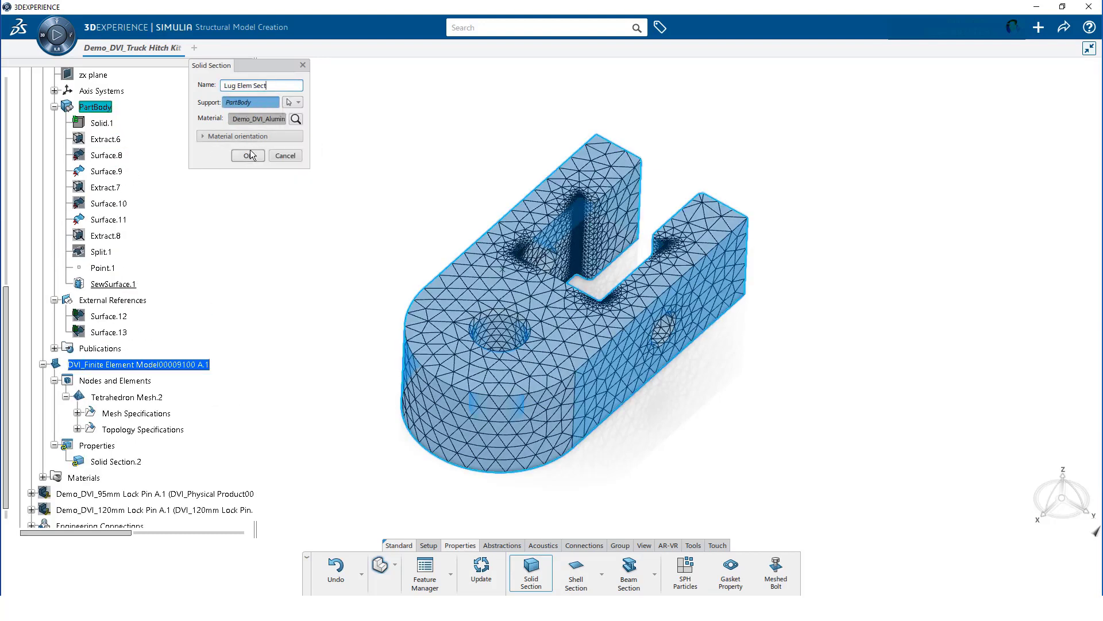
pyautogui.click(247, 155)
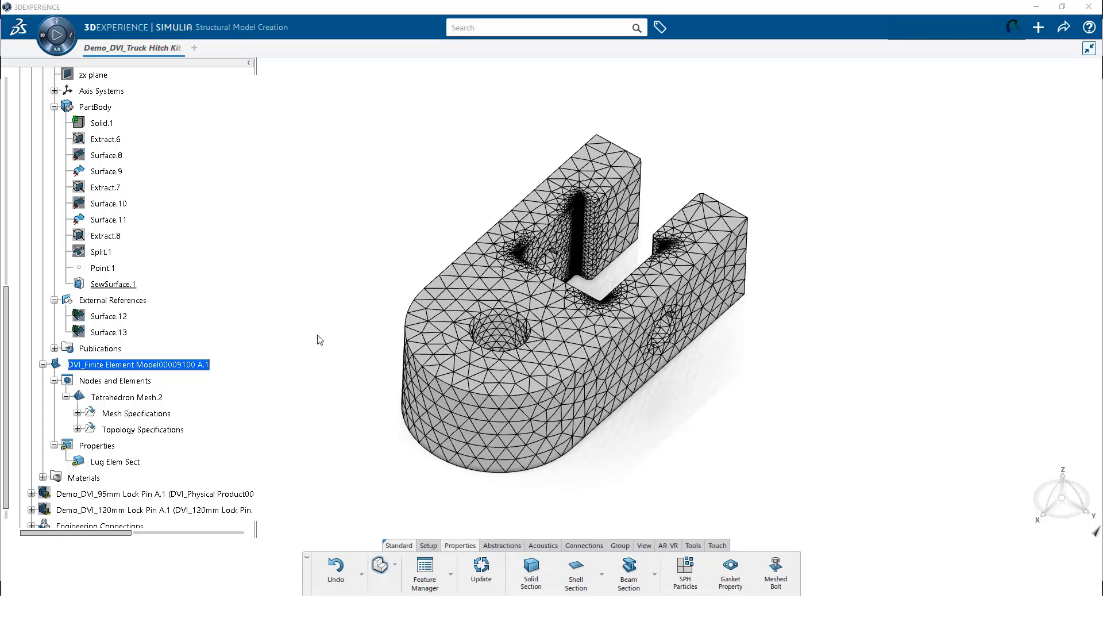
pyautogui.click(478, 571)
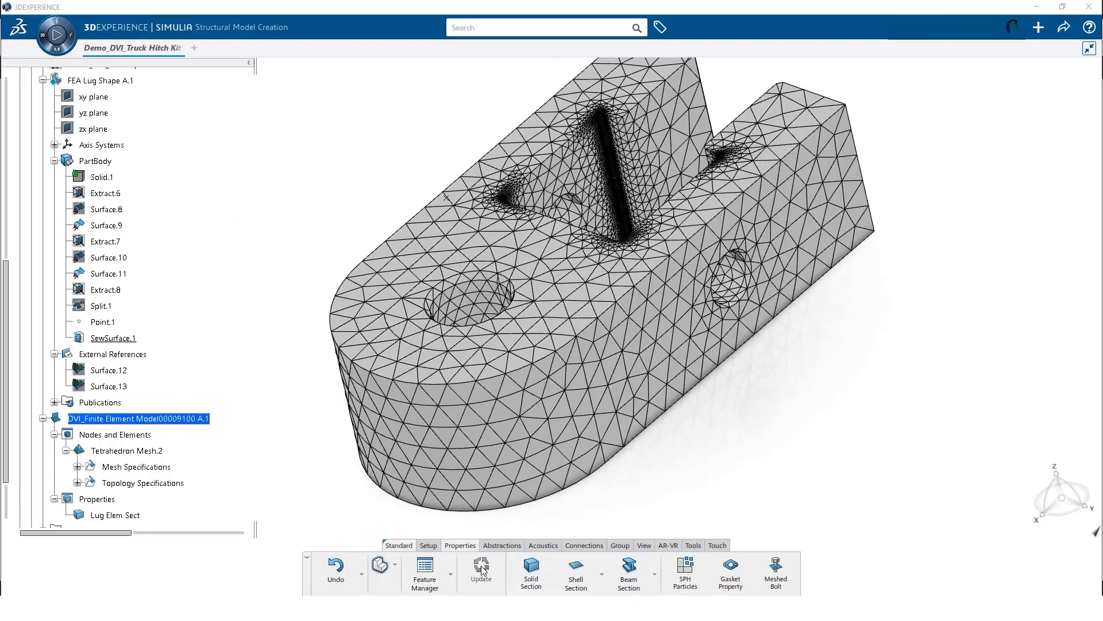
# Step: Hide Solid.1 and SewSurface.1 in the PartBody of the FEA Lug Shape
pyautogui.click(621, 547)
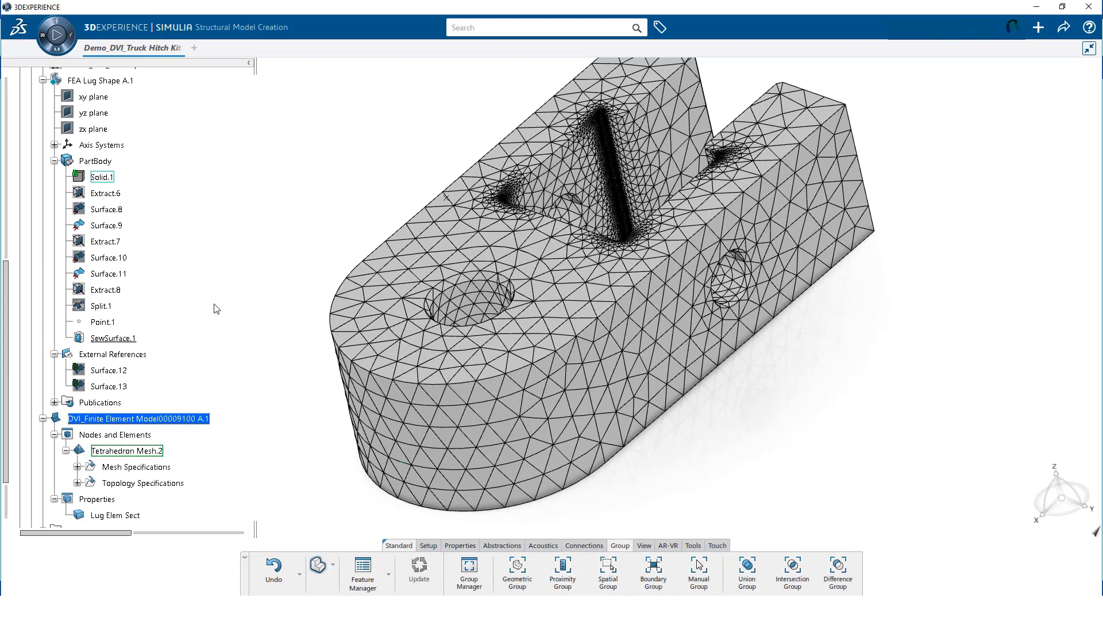
pyautogui.rightClick(97, 178)
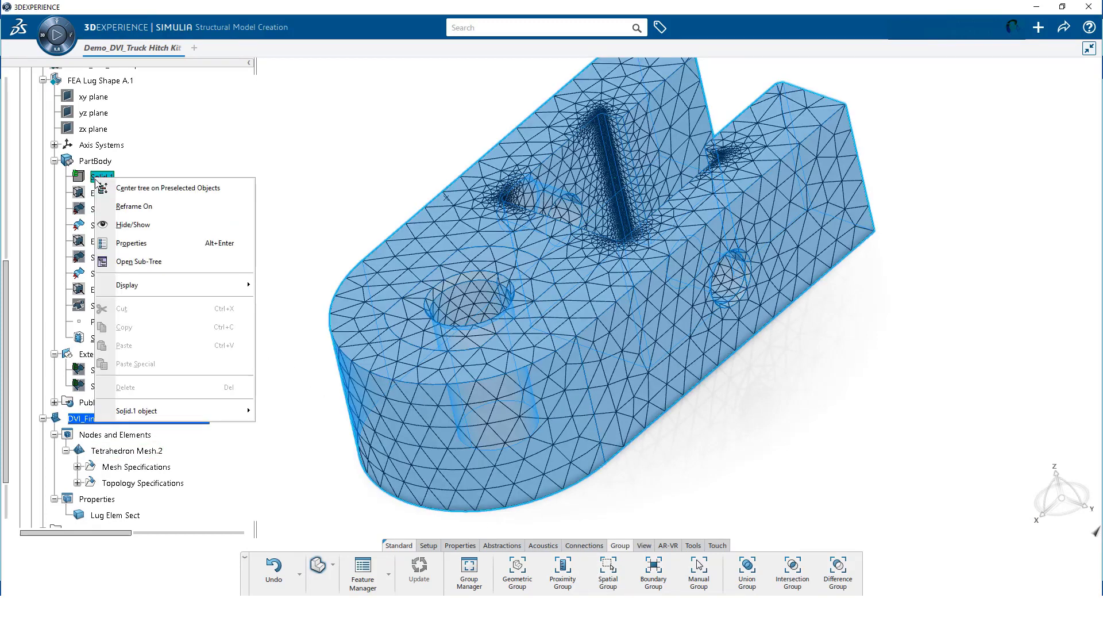
pyautogui.click(134, 225)
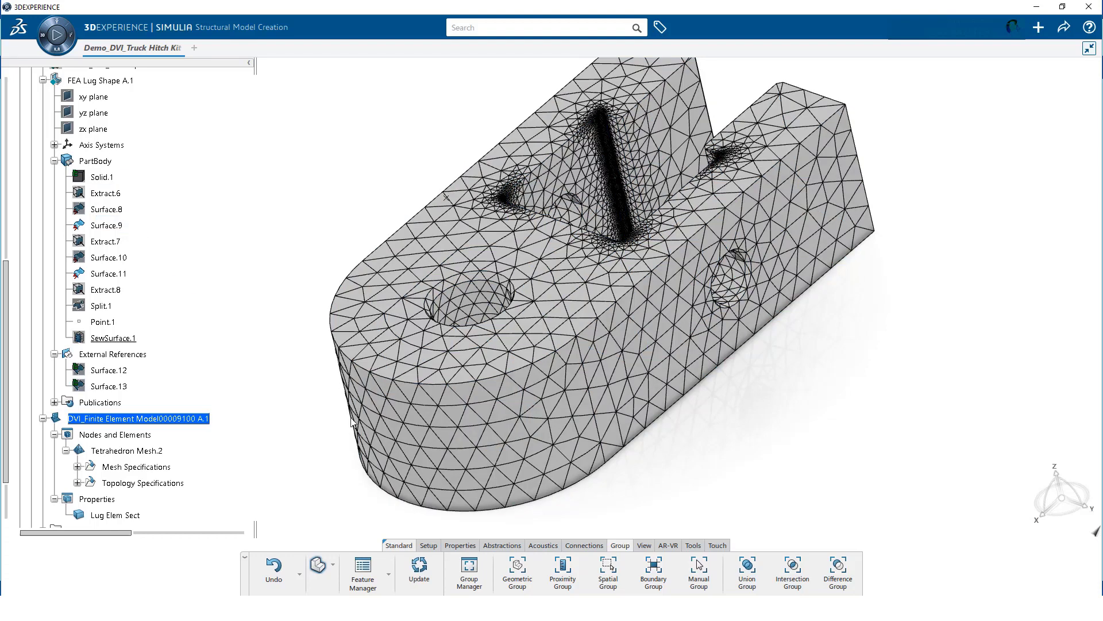
# Step: Create a node proximity group named Pin Nodes on one straight edge each of Surface.9 and Surface.11, and update the model
pyautogui.click(563, 577)
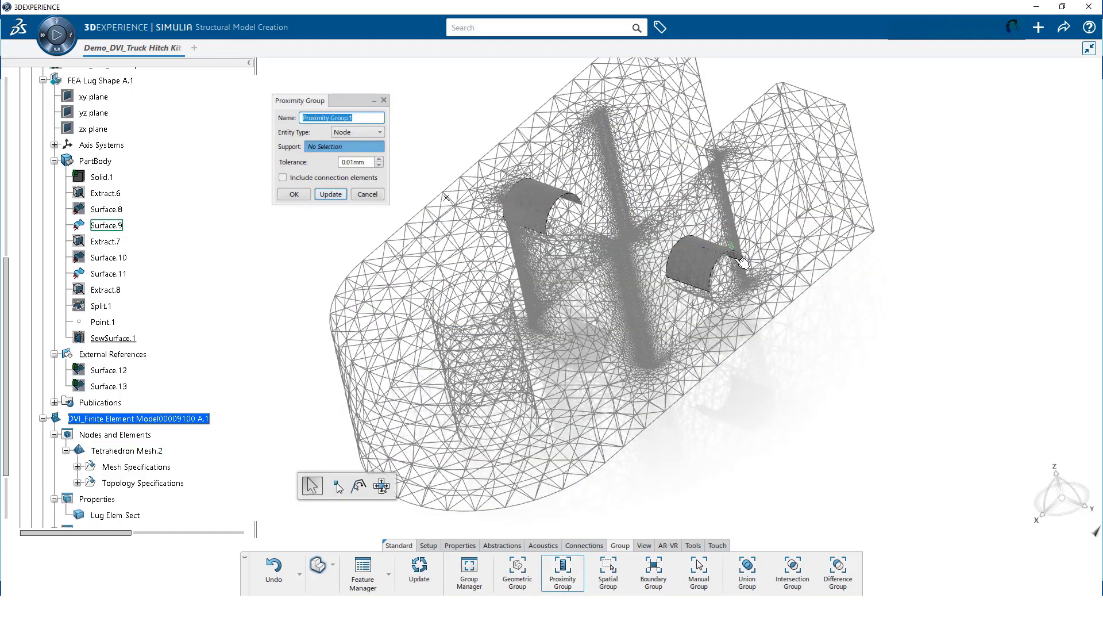
pyautogui.click(742, 259)
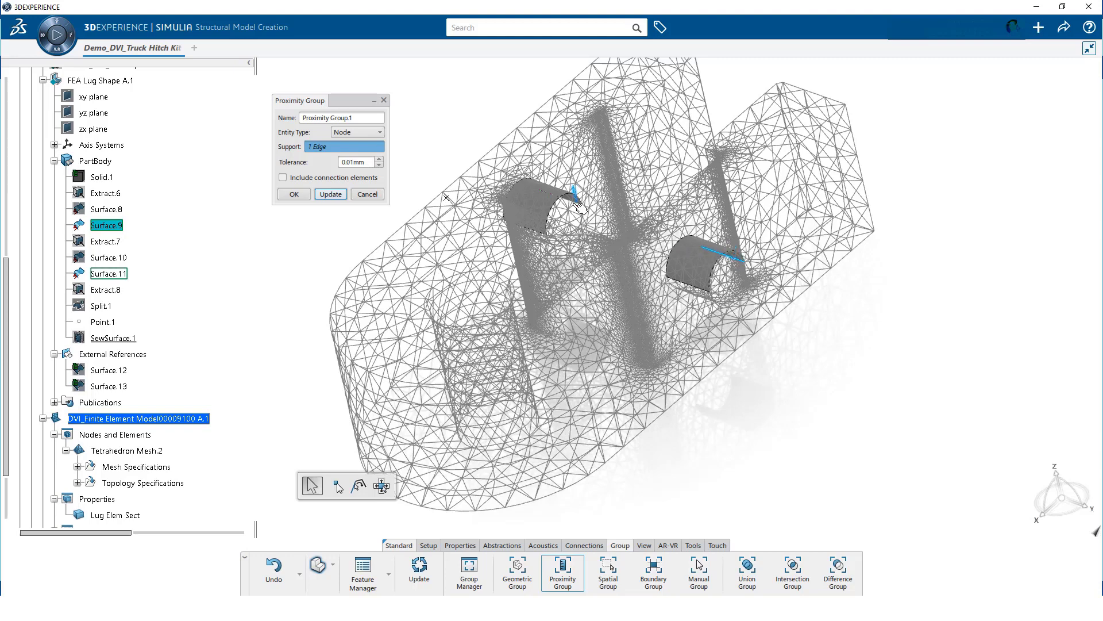
pyautogui.click(579, 205)
pyautogui.tripleClick(363, 118)
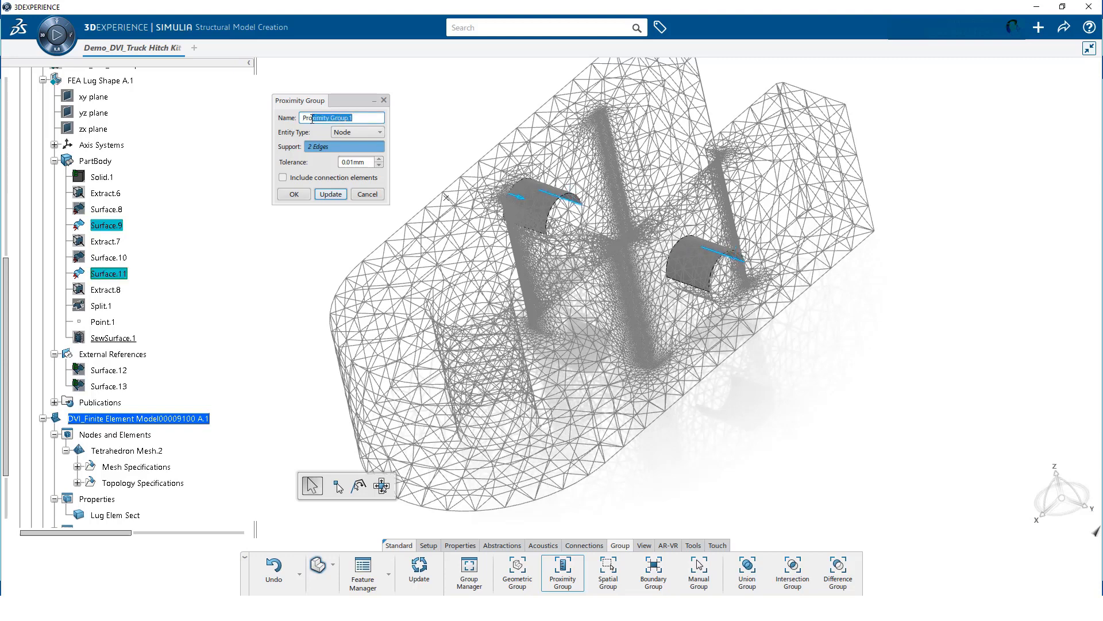
pyautogui.write('Pin Nodes')
pyautogui.click(294, 195)
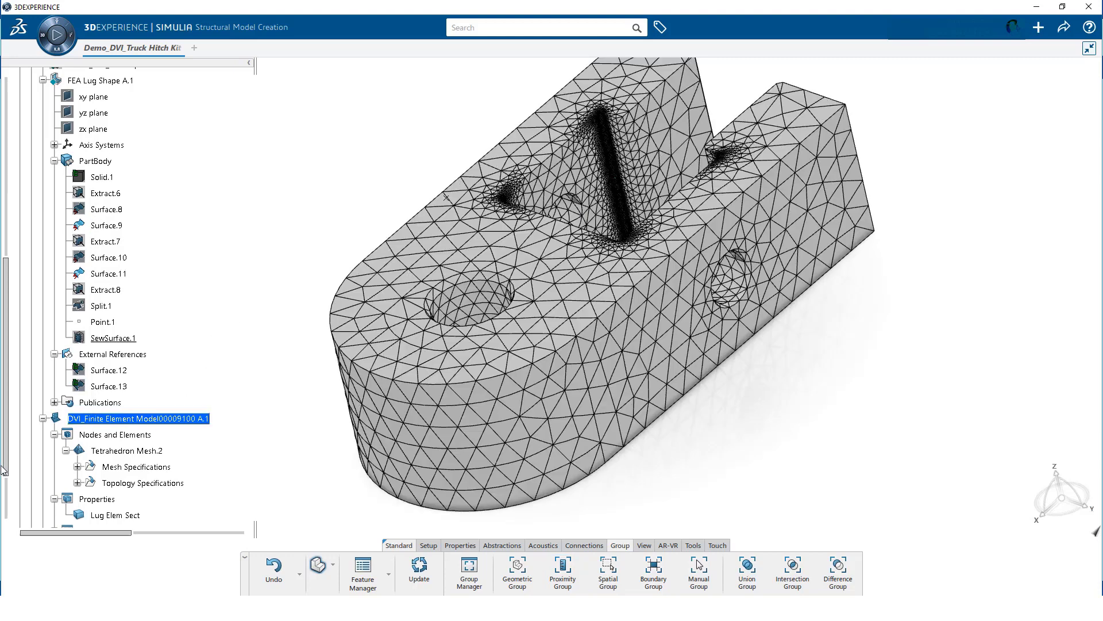
pyautogui.scroll(-3, 77, 442)
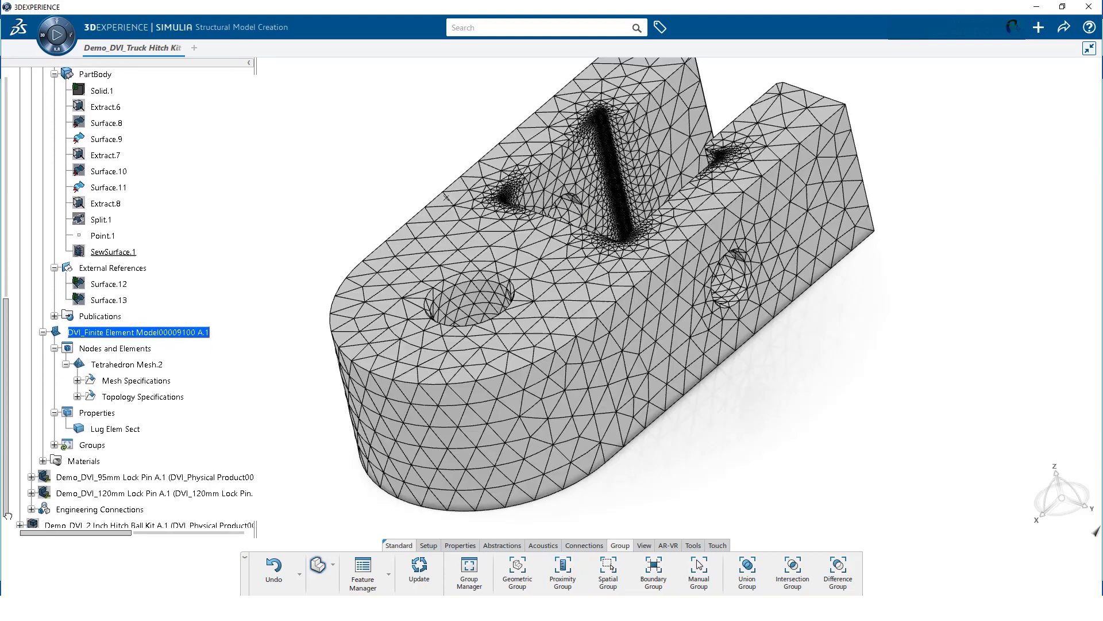
pyautogui.click(54, 440)
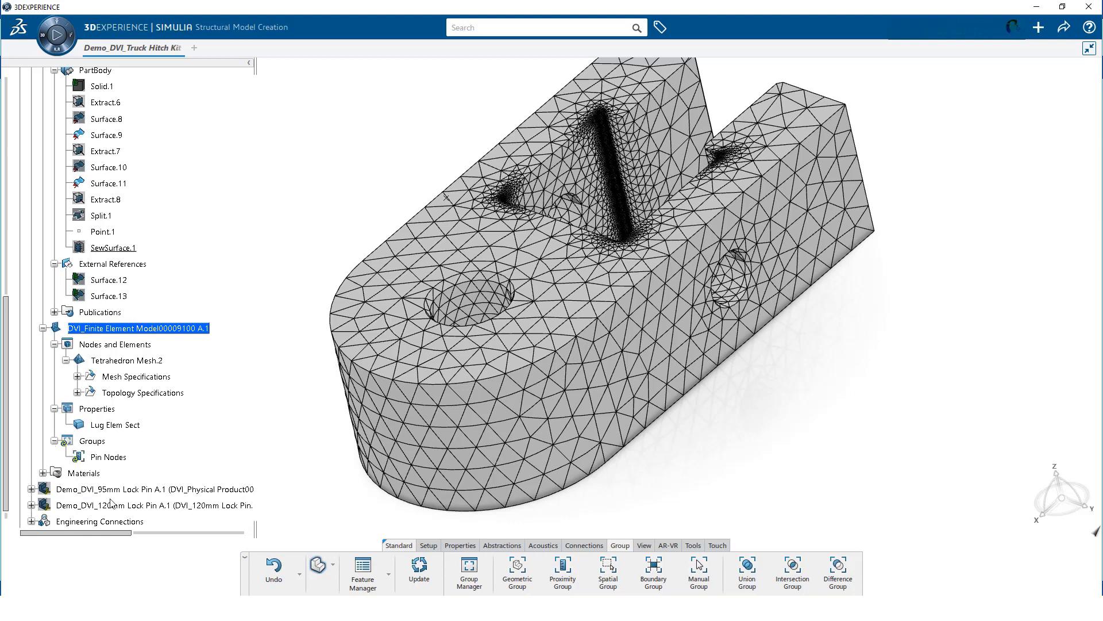
pyautogui.click(426, 572)
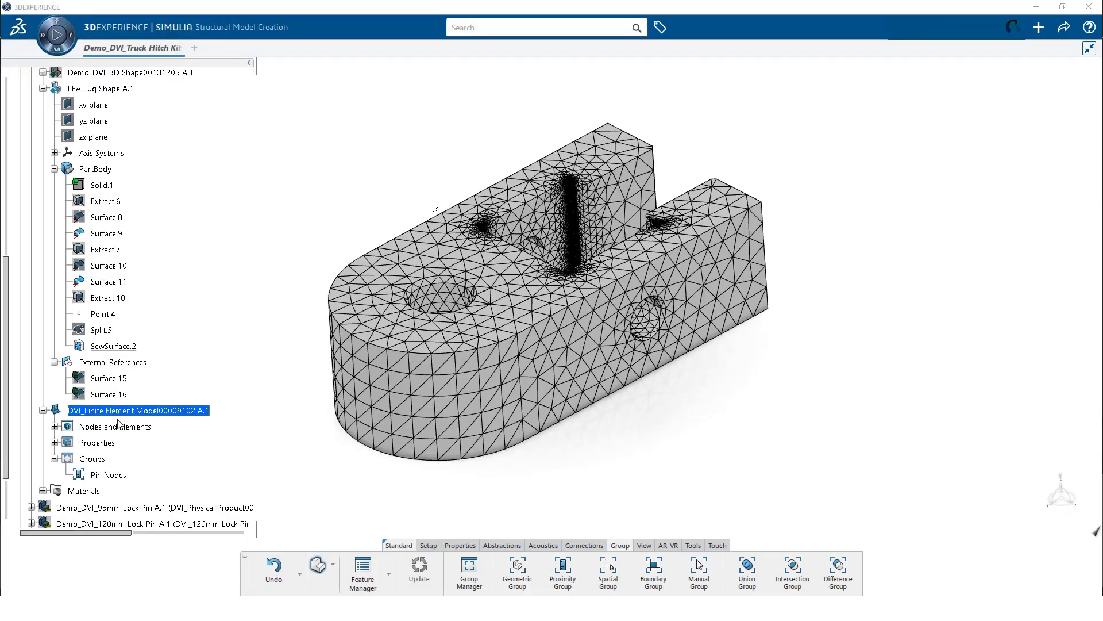
# Step: Hide the finite element model and activate the Demo_DVI_Slotted Lug product for product edition
pyautogui.rightClick(117, 410)
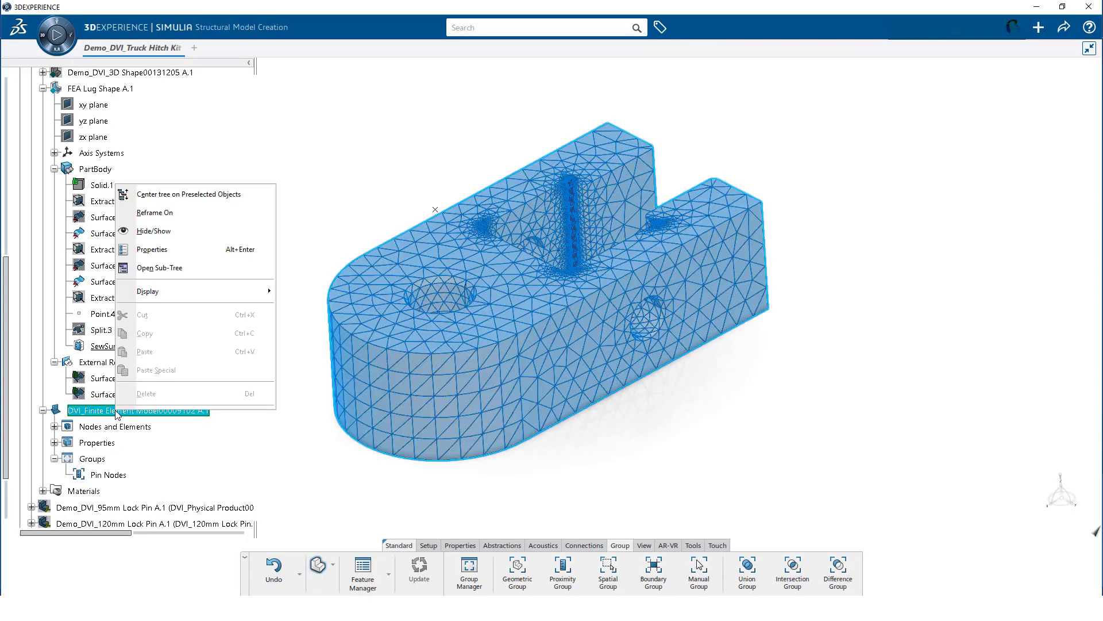
pyautogui.click(159, 232)
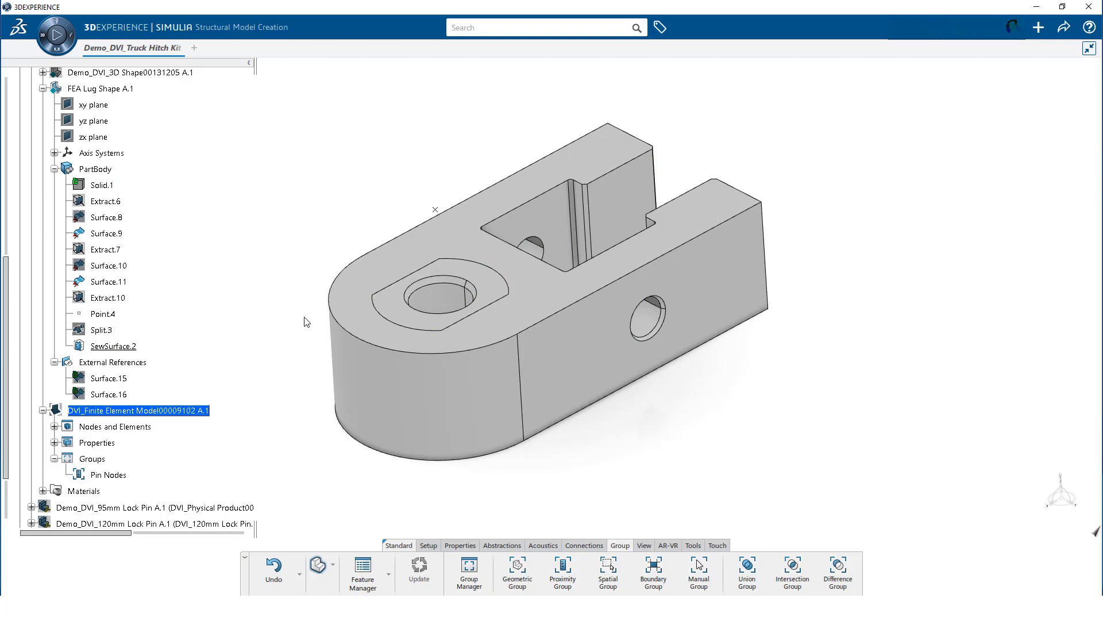
pyautogui.scroll(2, 197, 239)
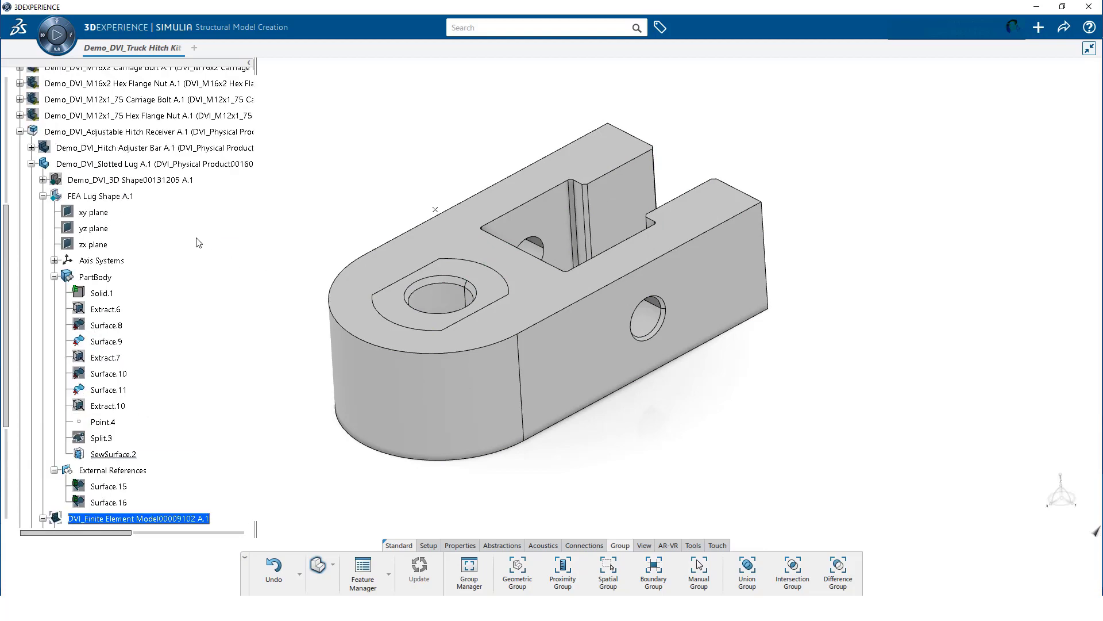
pyautogui.doubleClick(95, 164)
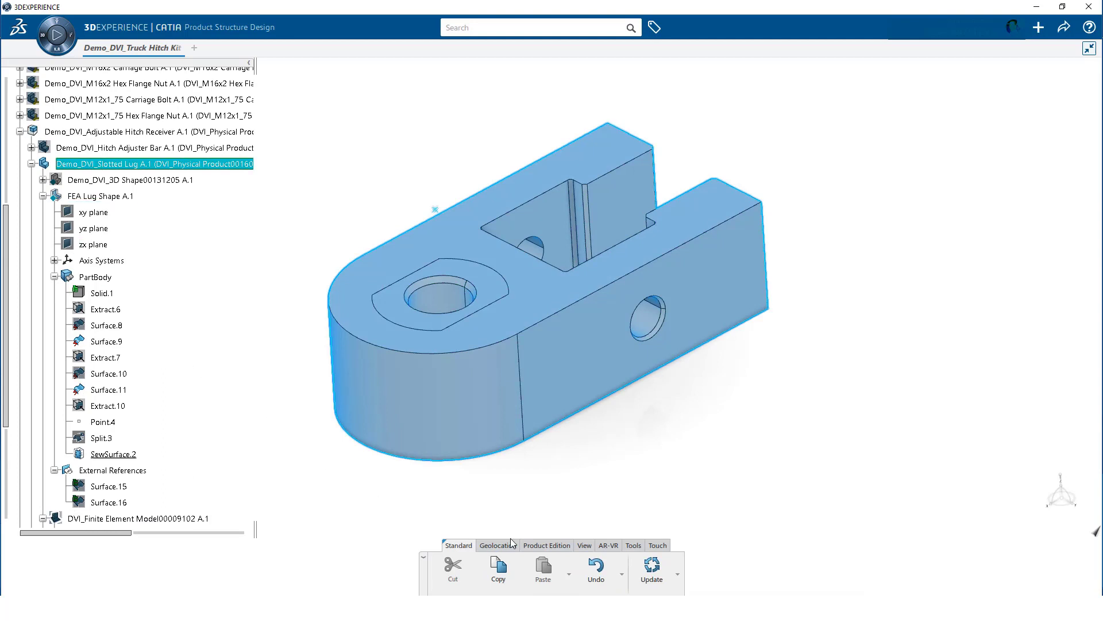
pyautogui.click(533, 544)
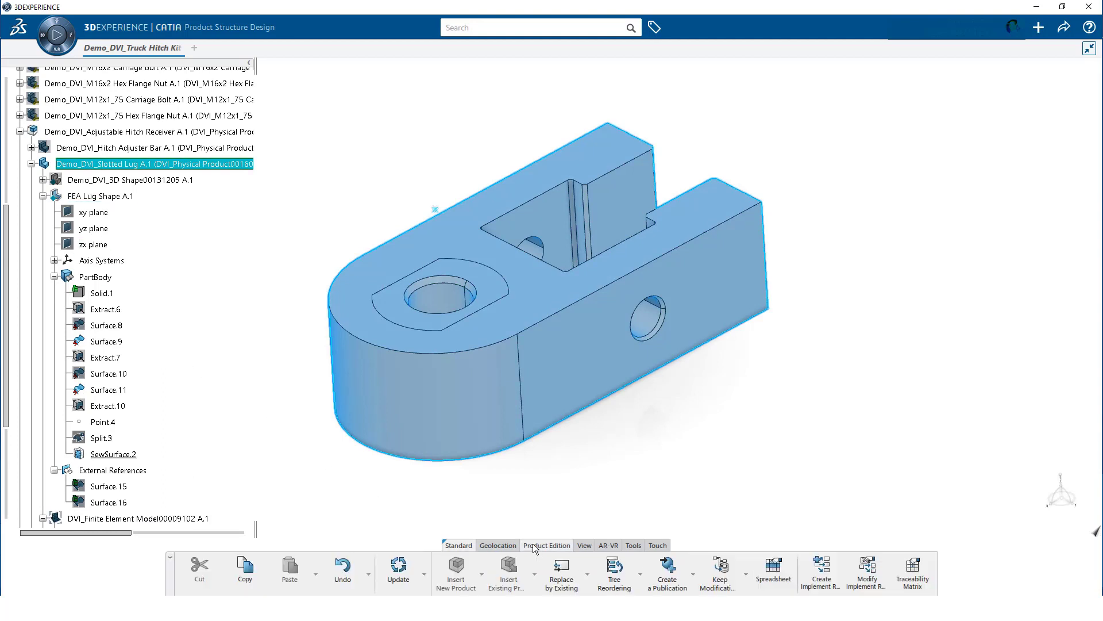
pyautogui.click(562, 488)
pyautogui.moveTo(600, 424); pyautogui.dragTo(616, 447, button='middle')
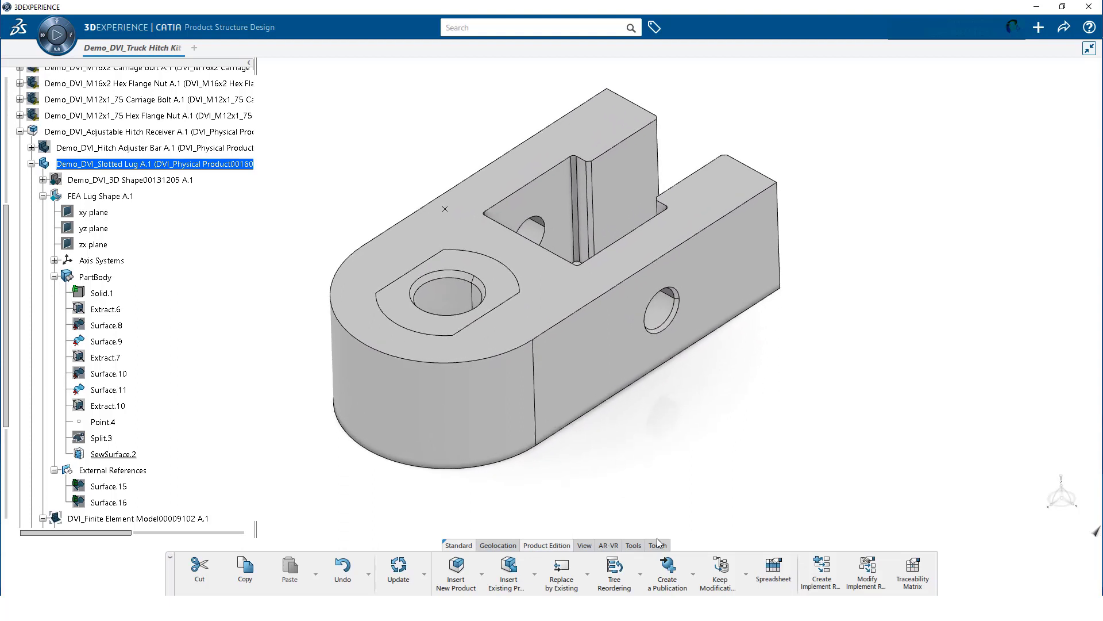
# Step: Publish the short upper edge at the slot's corner under the Slotted Lug product as Left Contact w Bar
pyautogui.click(666, 569)
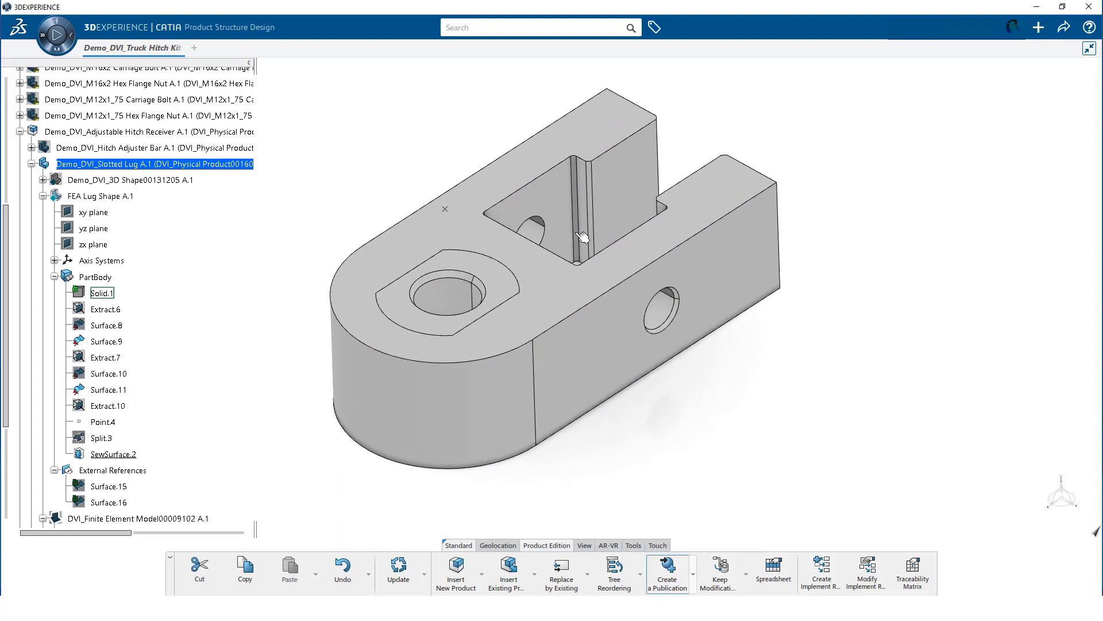
pyautogui.click(586, 162)
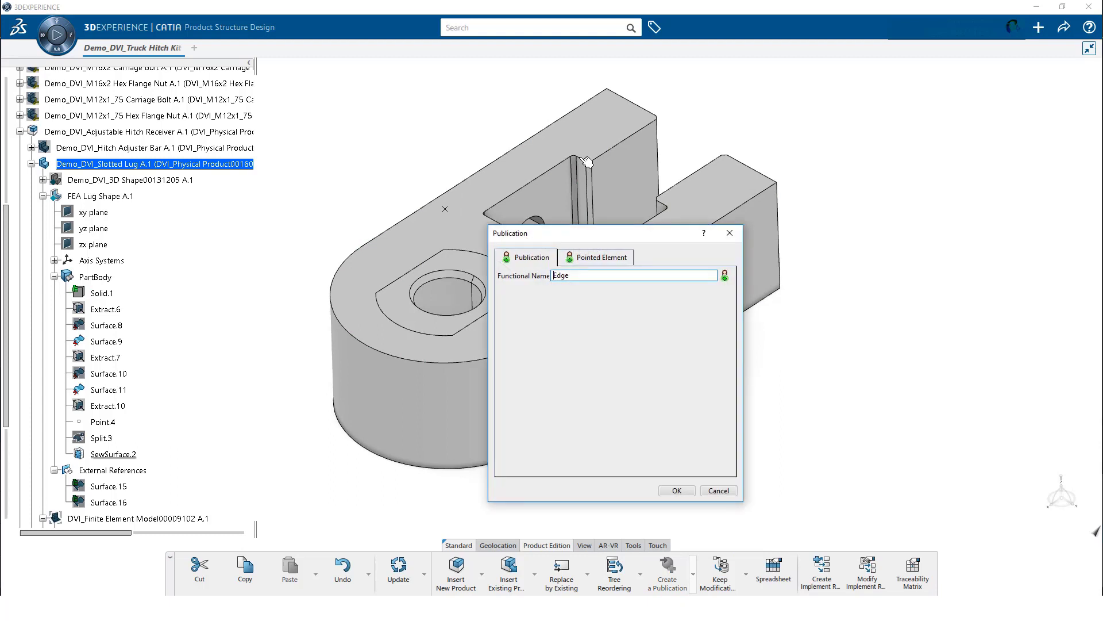
pyautogui.doubleClick(566, 276)
pyautogui.write('Left Contact w Bar')
pyautogui.click(682, 492)
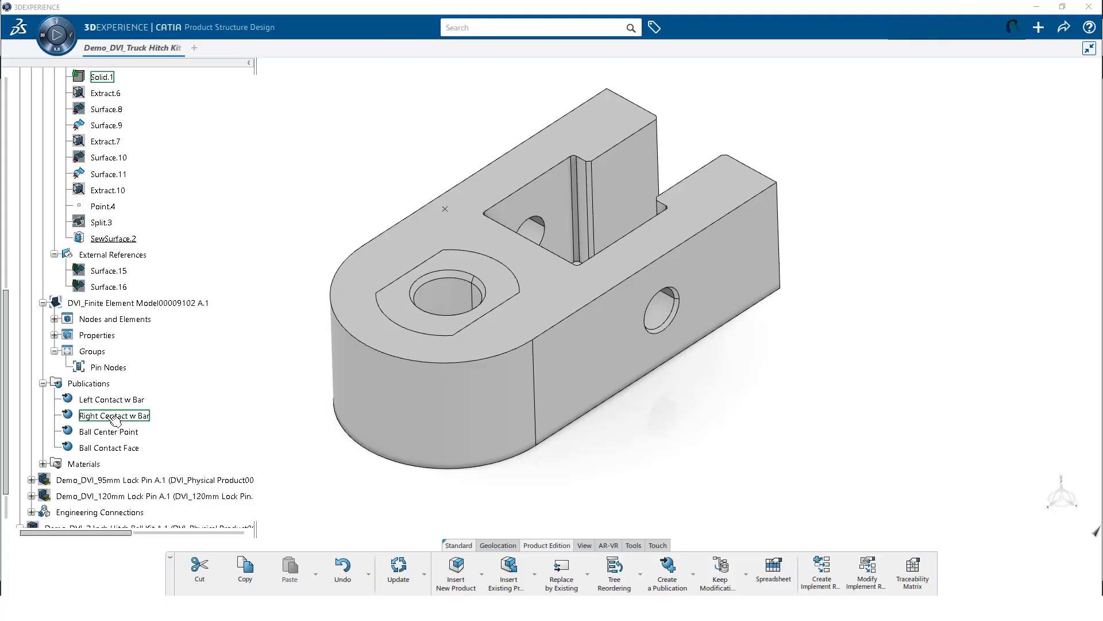
# Step: Review the Right Contact w Bar, Ball Center Point and Ball Contact Face publications, and collapse FEA Lug Shape
pyautogui.click(115, 418)
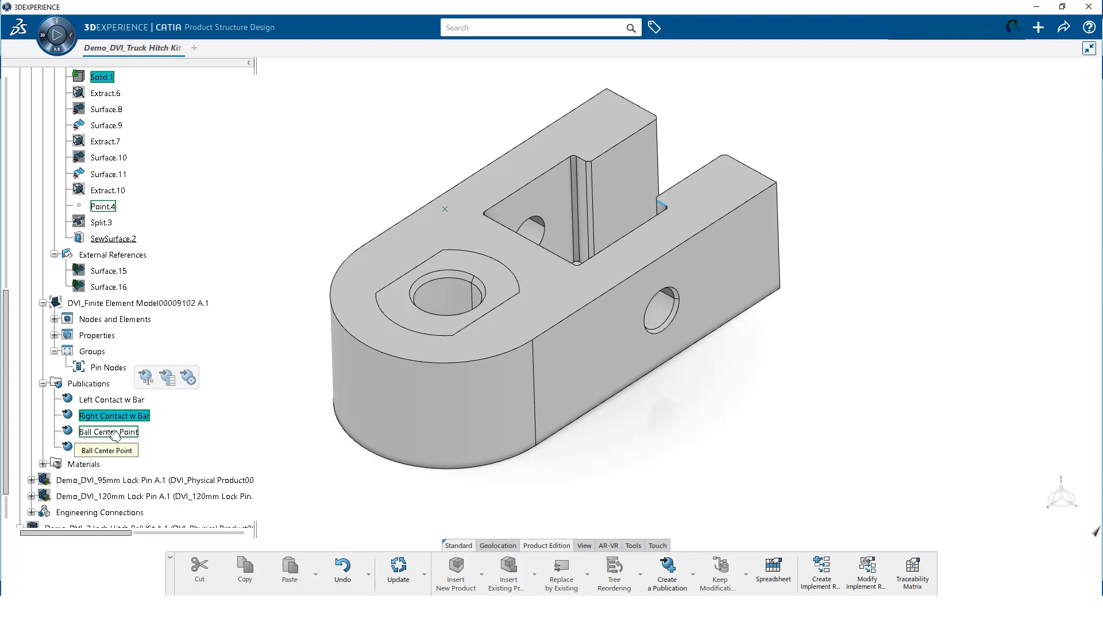
pyautogui.click(115, 432)
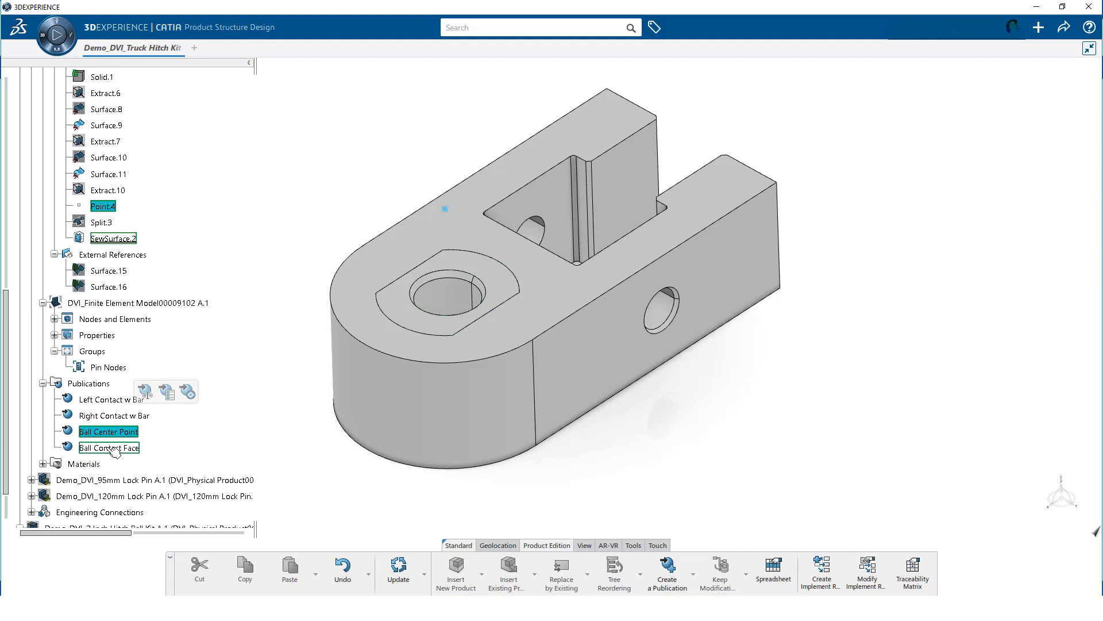
pyautogui.click(113, 447)
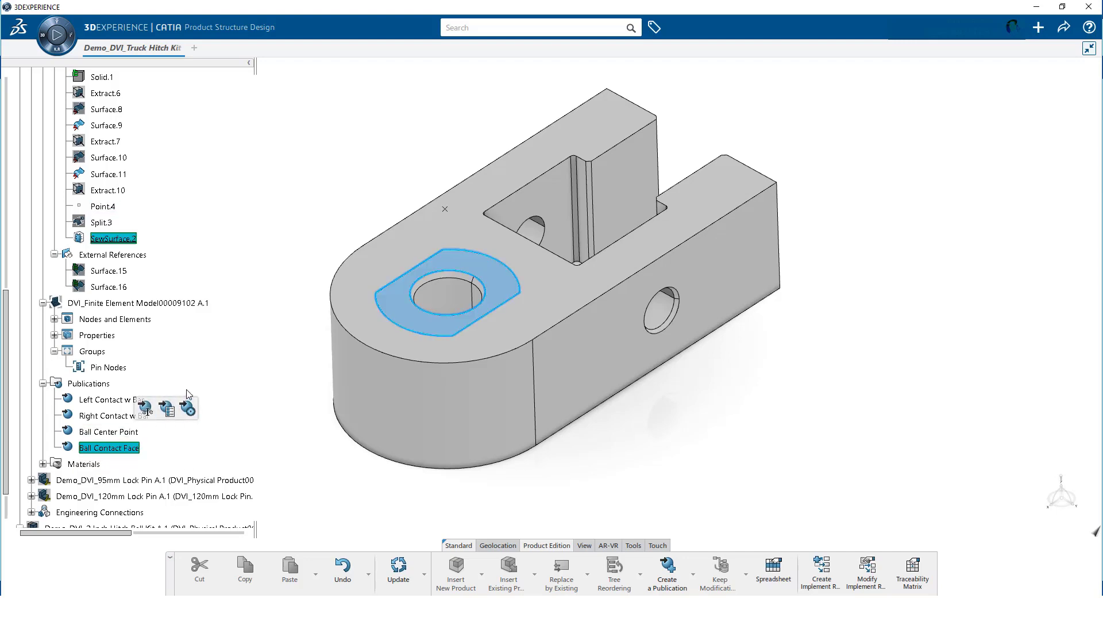
pyautogui.scroll(5, 86, 288)
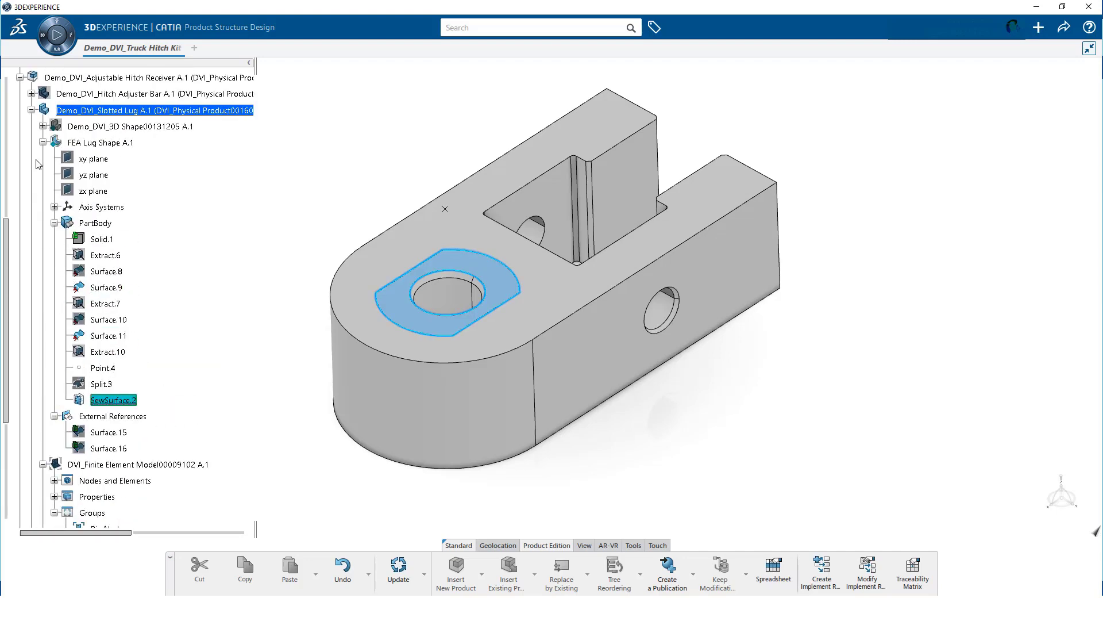
pyautogui.click(42, 142)
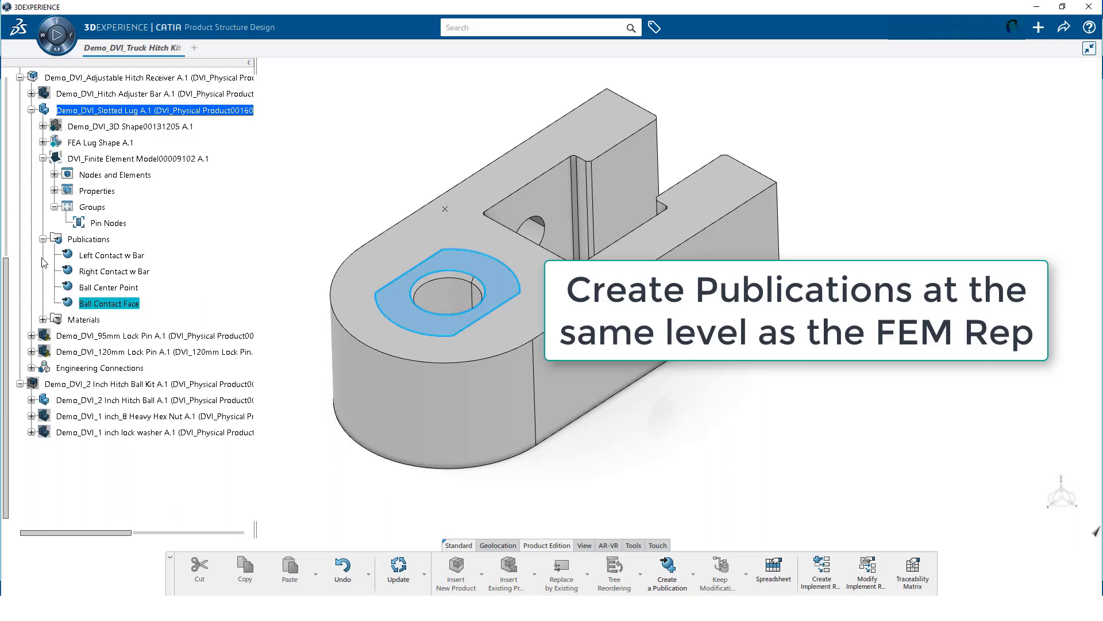